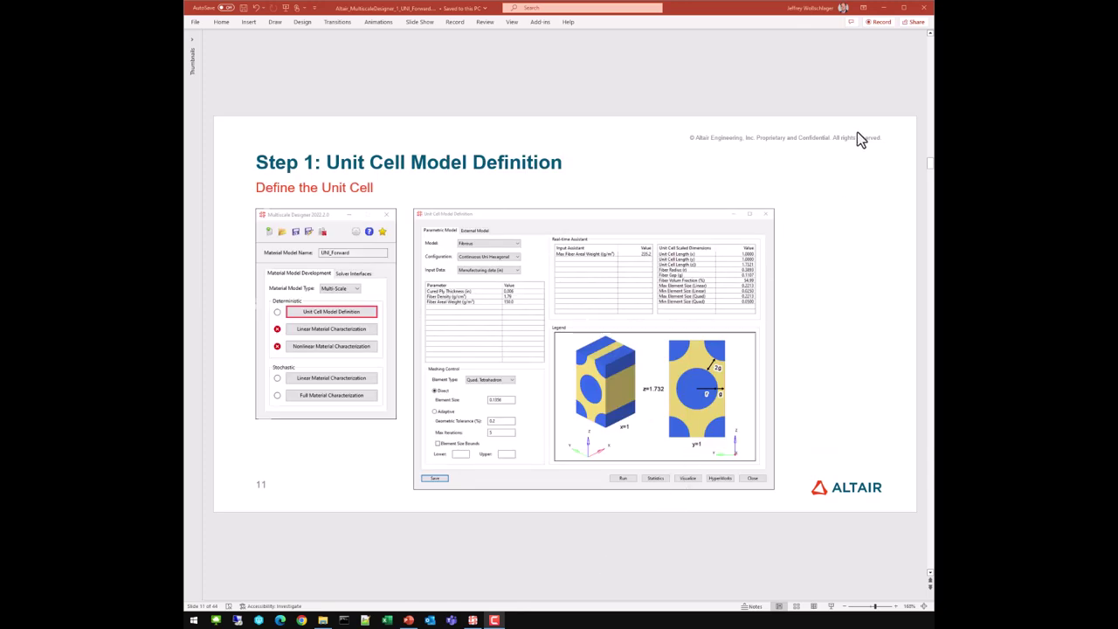
Switch to Multiscale Designer and create a new material model named UNI_Forward
{"action": "left_click", "coordinate": [882, 9]}
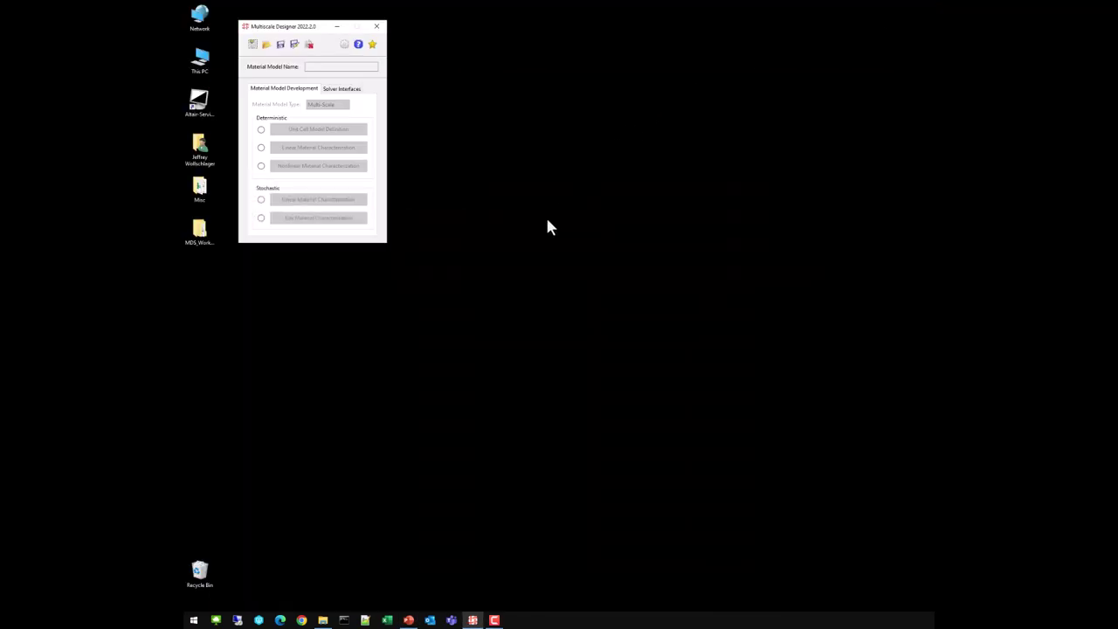
{"action": "left_click", "coordinate": [254, 47]}
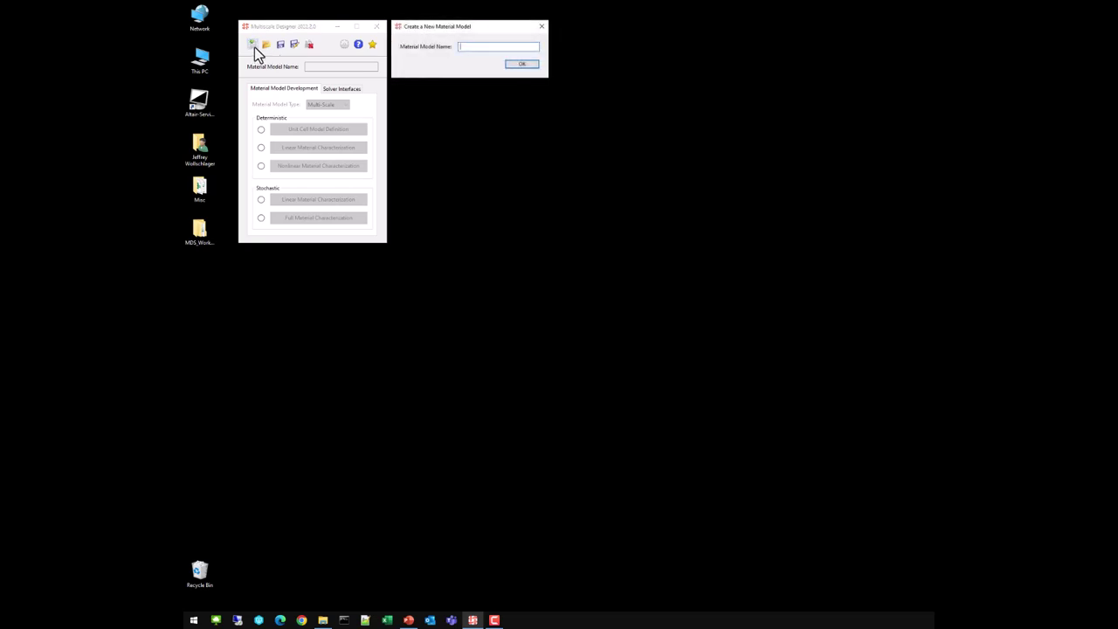
{"action": "type", "text": "UNI_Forward"}
{"action": "key", "text": "Return"}
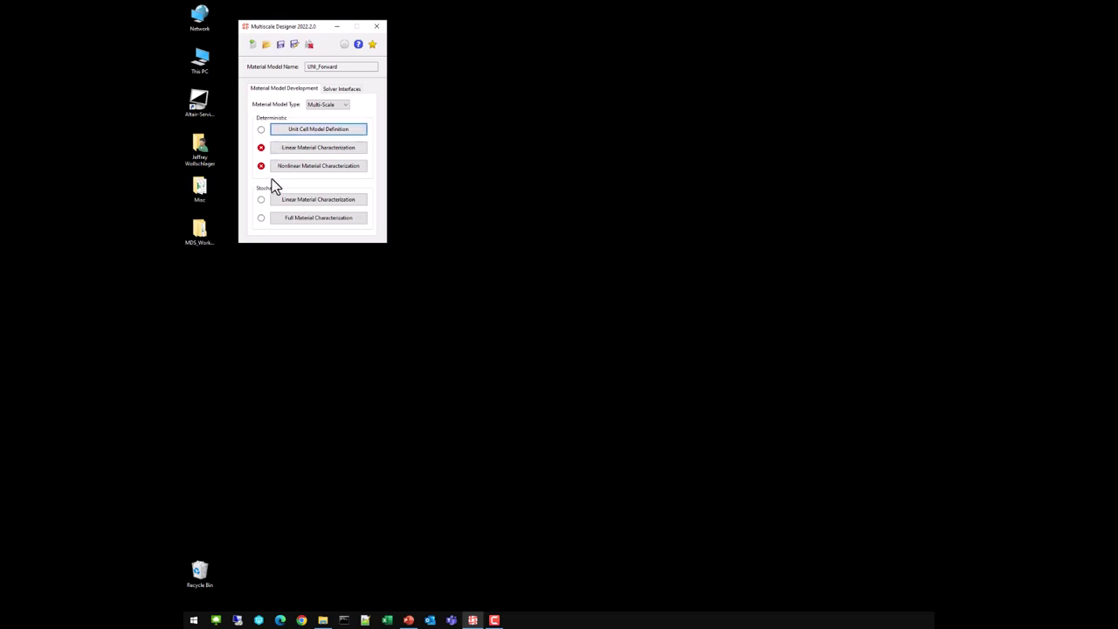
Open the unit cell model definition and set up a parametric Fibrous model with the Continuous Uni Hexagonal configuration
{"action": "left_click", "coordinate": [288, 133]}
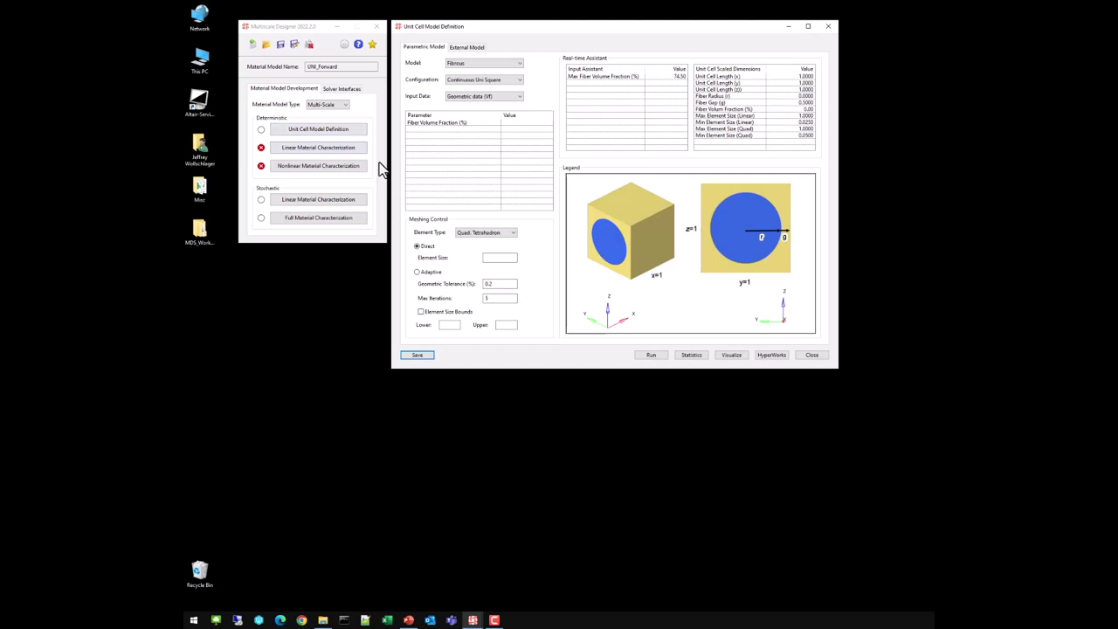
{"action": "left_click", "coordinate": [455, 49]}
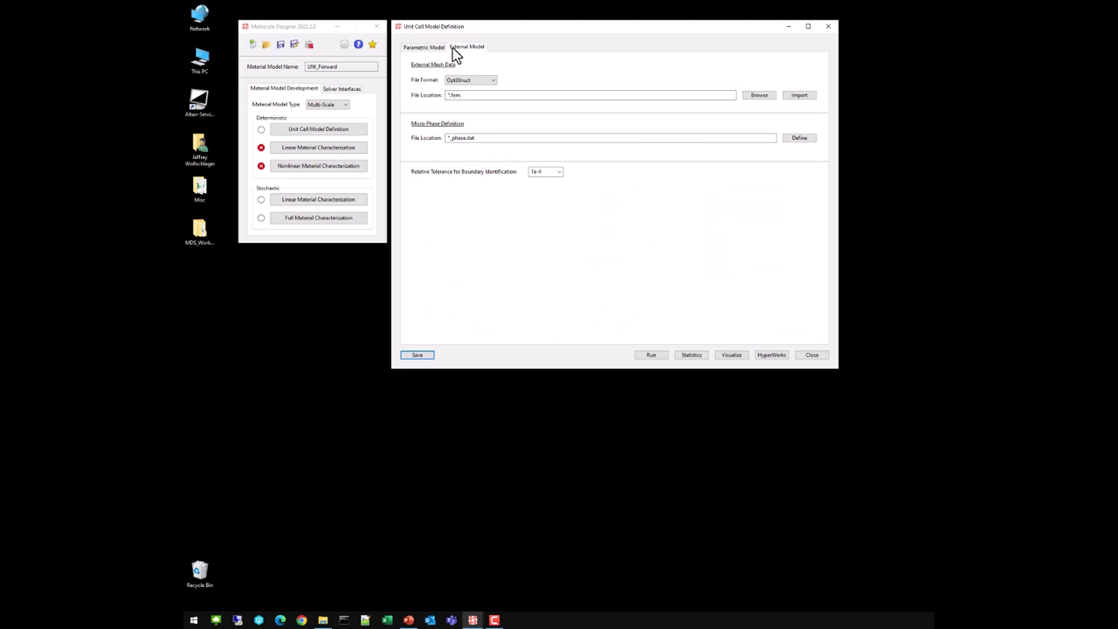
{"action": "left_click", "coordinate": [434, 49]}
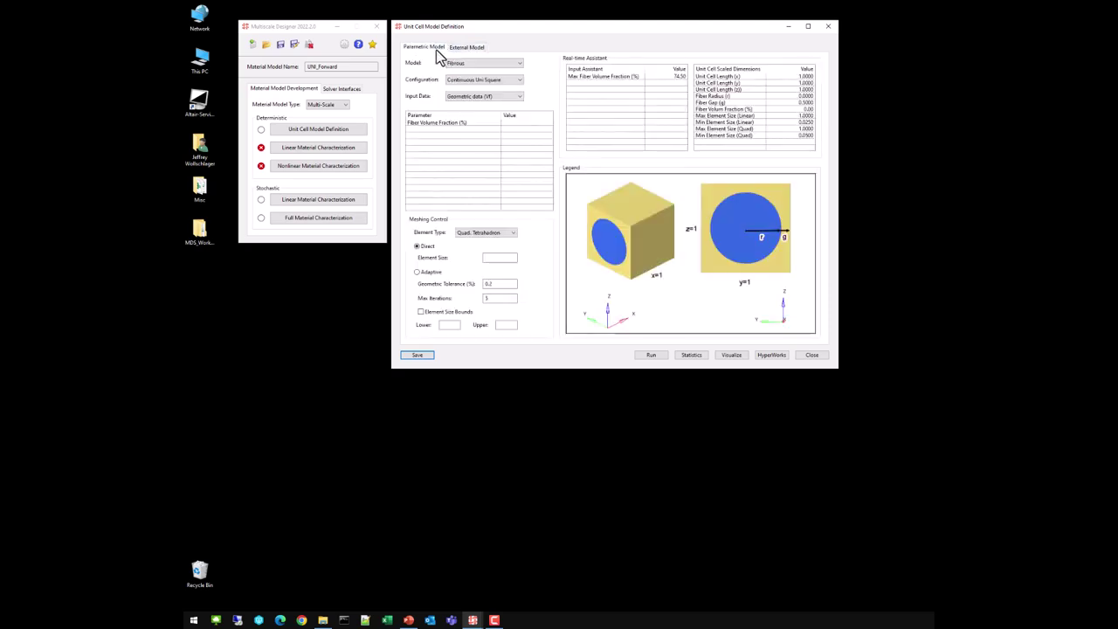
{"action": "left_click", "coordinate": [492, 67]}
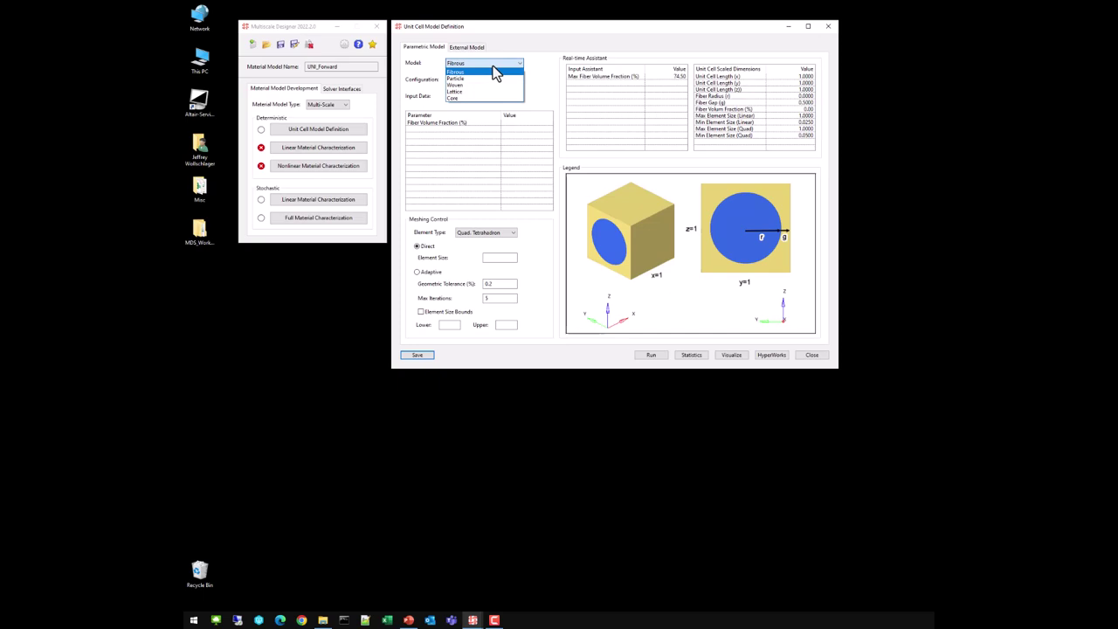
{"action": "left_click", "coordinate": [492, 71]}
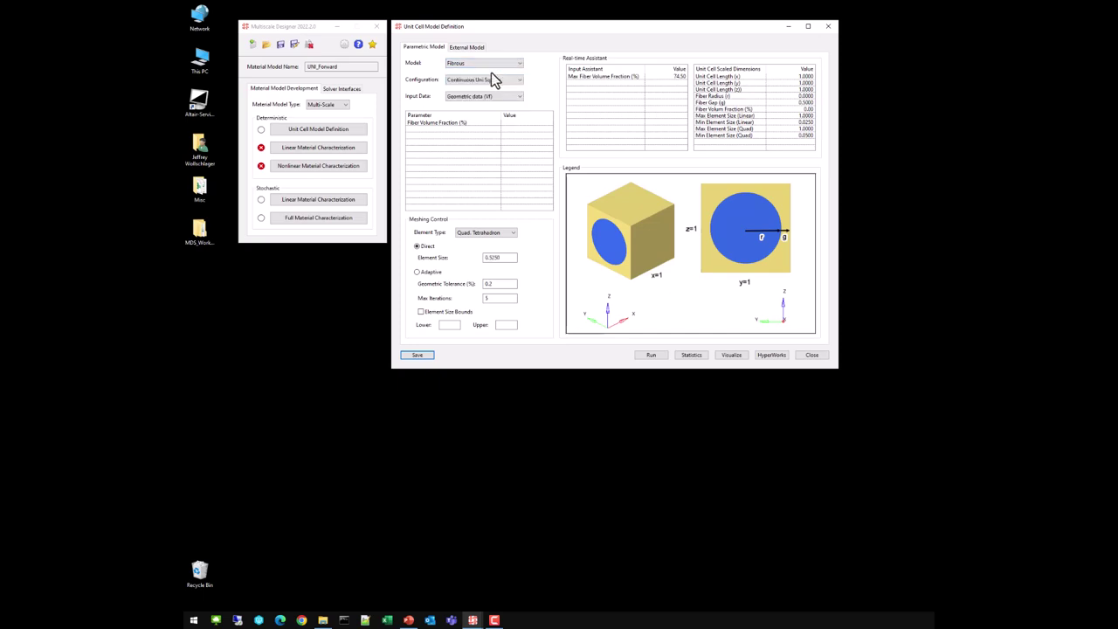
{"action": "left_click", "coordinate": [512, 80]}
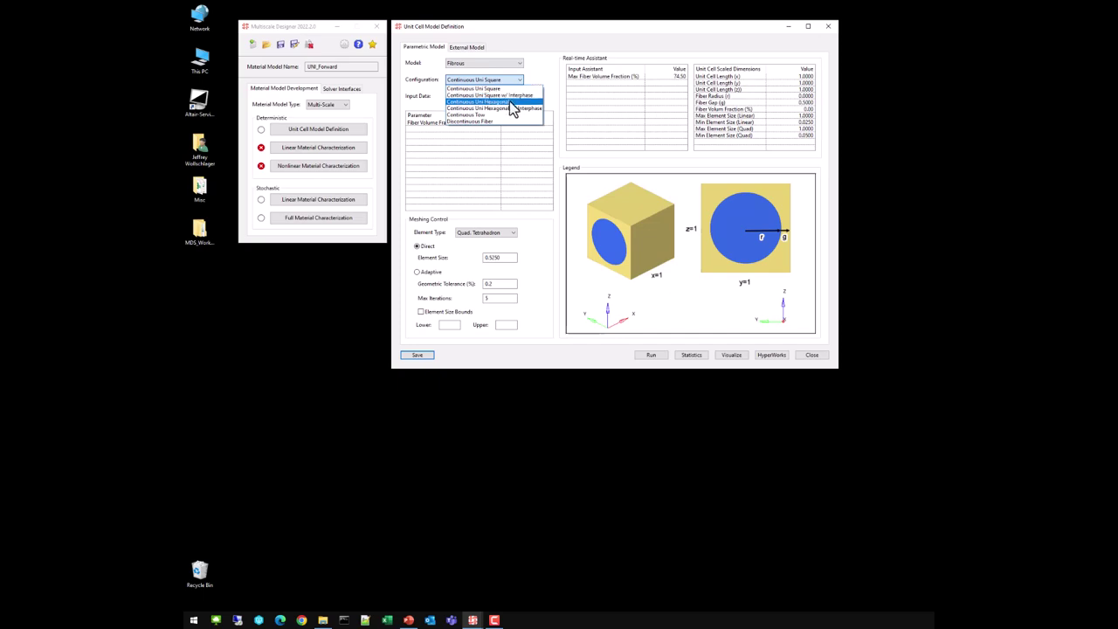
{"action": "left_click", "coordinate": [510, 102]}
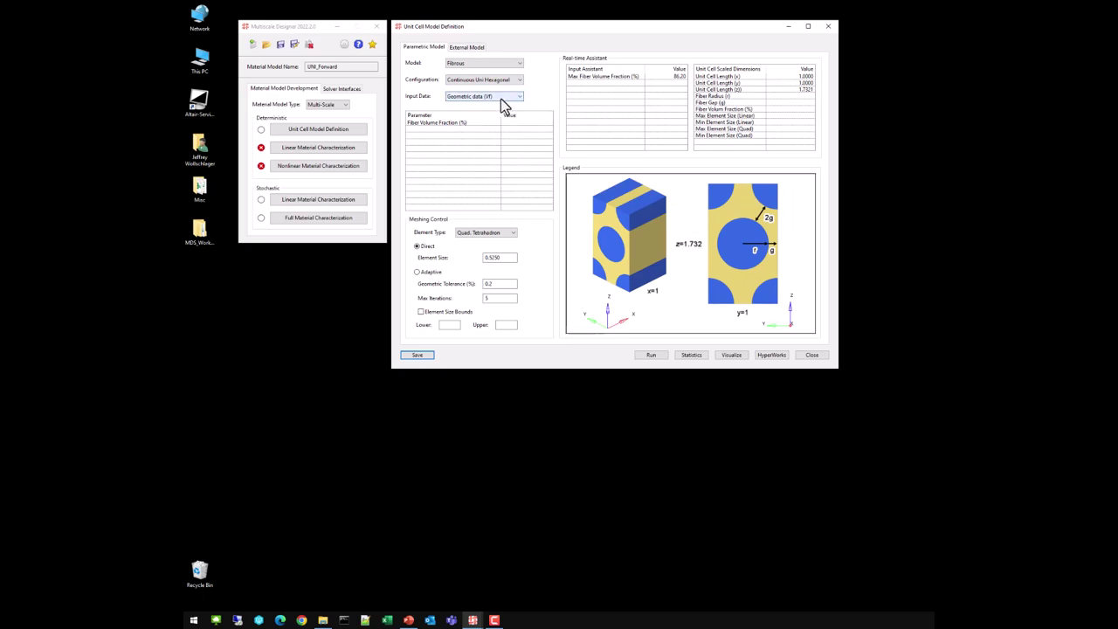
Set the fiber volume fraction to 55 % in the geometric input data
{"action": "left_click", "coordinate": [513, 123]}
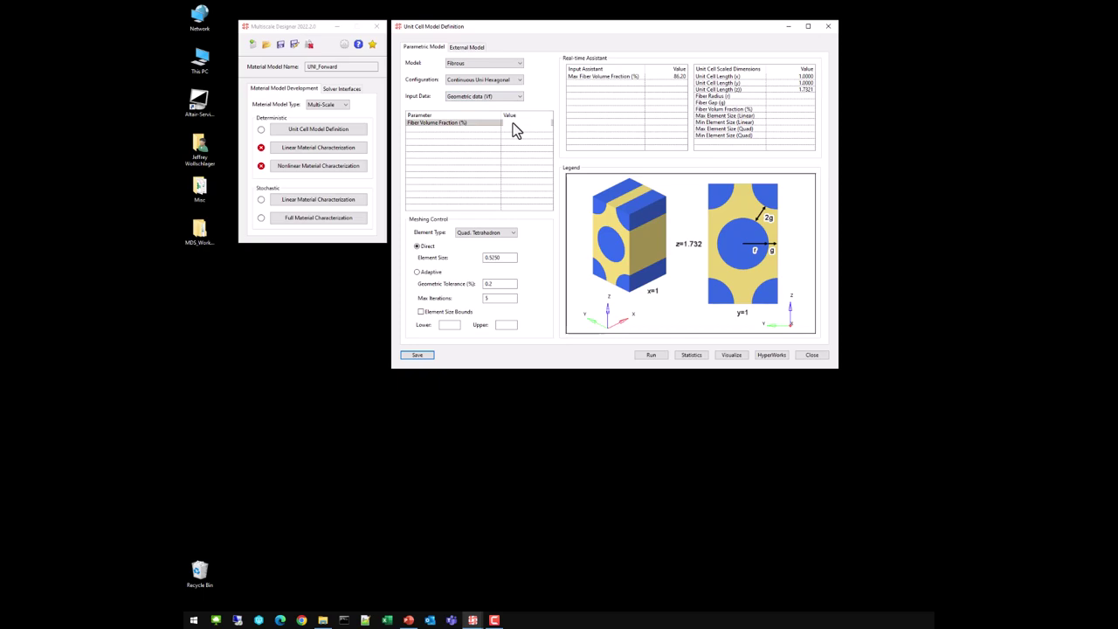
{"action": "type", "text": "55"}
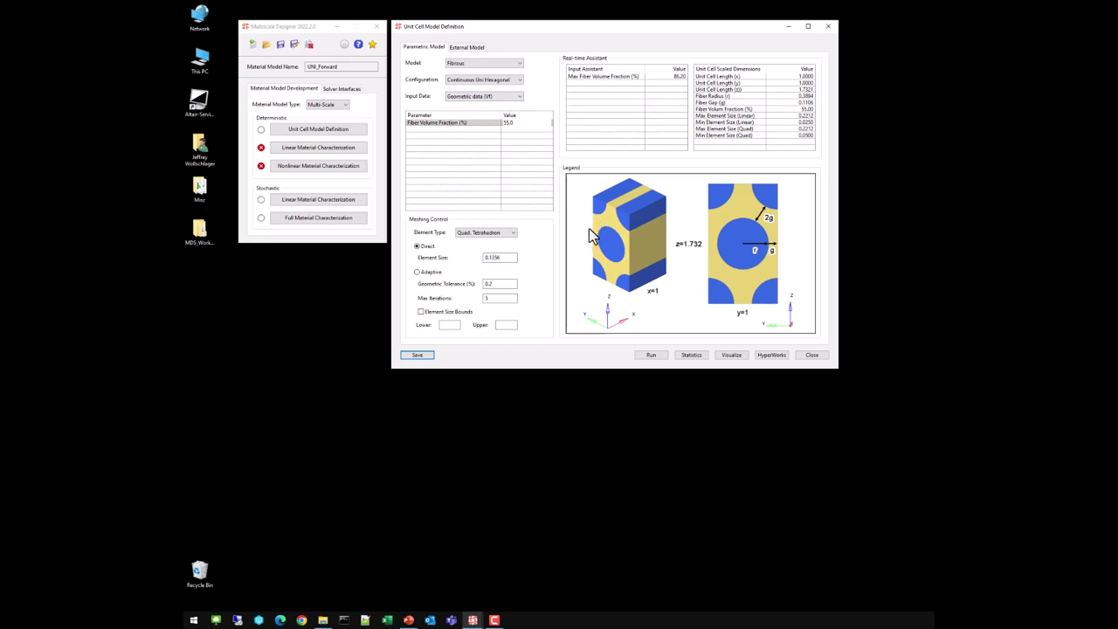
Use Manufacturing data (in) with cured ply thickness 0.006 in, fiber density 1.79 g/cm³ and fiber areal weight 150.0 g/m²
{"action": "left_click", "coordinate": [509, 97]}
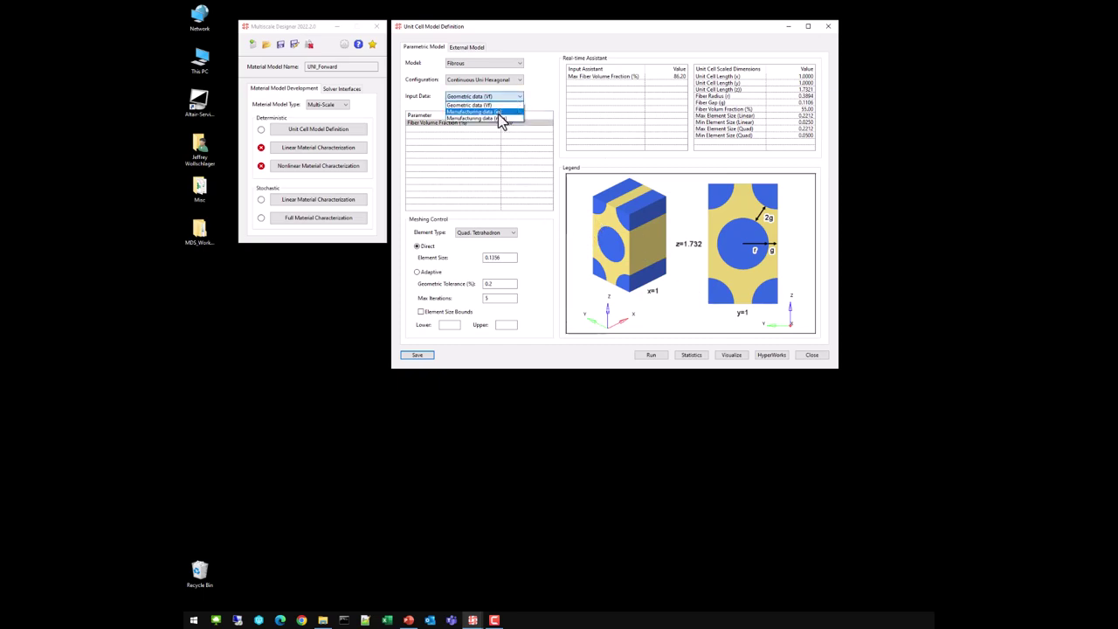
{"action": "left_click", "coordinate": [499, 112]}
{"action": "left_click", "coordinate": [514, 124]}
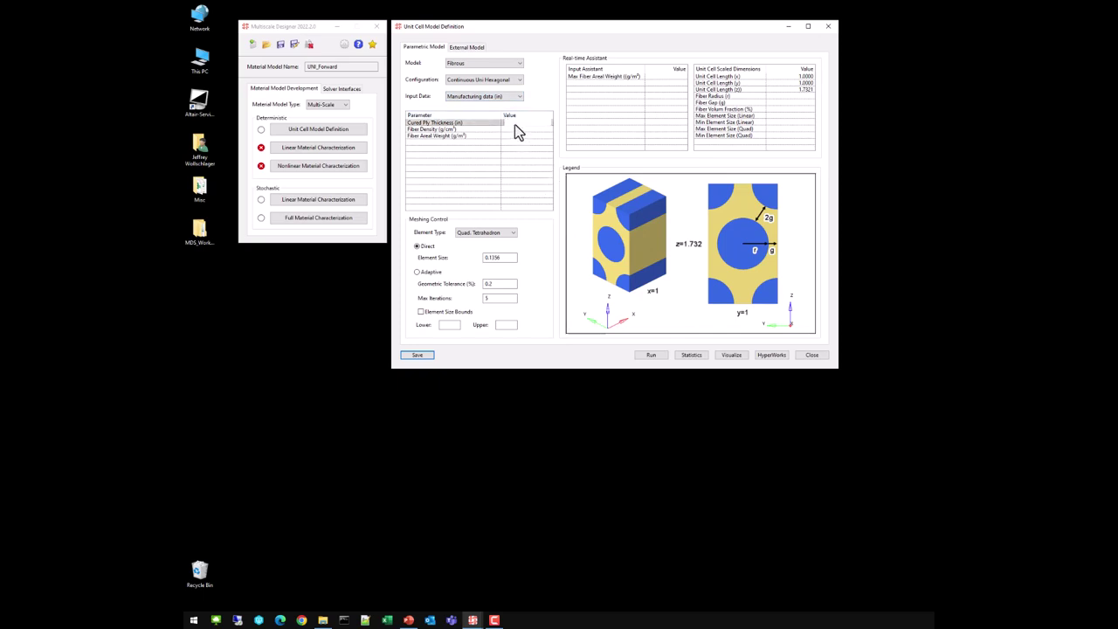
{"action": "type", "text": "0.006"}
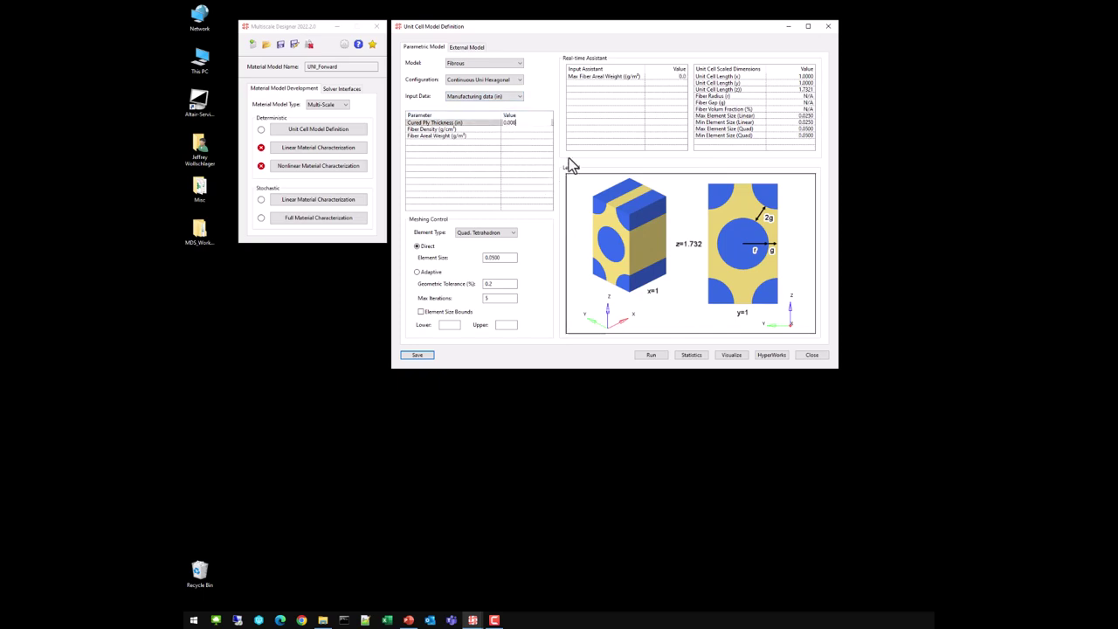
{"action": "key", "text": "Tab"}
{"action": "type", "text": "1"}
{"action": "key", "text": "Tab"}
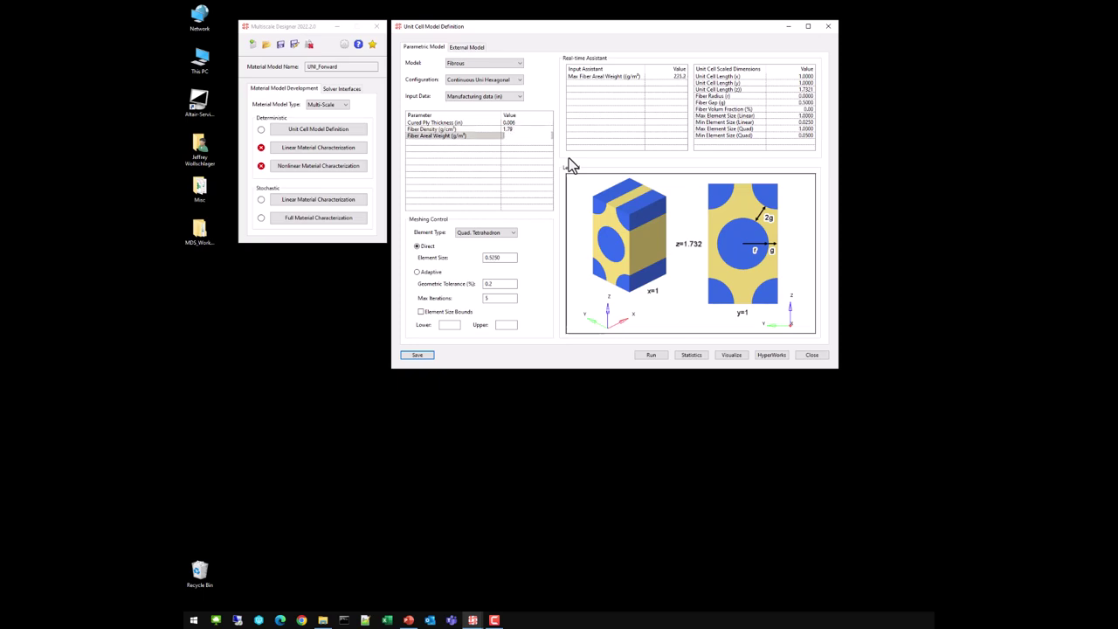
{"action": "type", "text": "150.0"}
Review the unit cell scaled dimensions and run the parametric unit cell model generation
{"action": "left_click", "coordinate": [809, 111]}
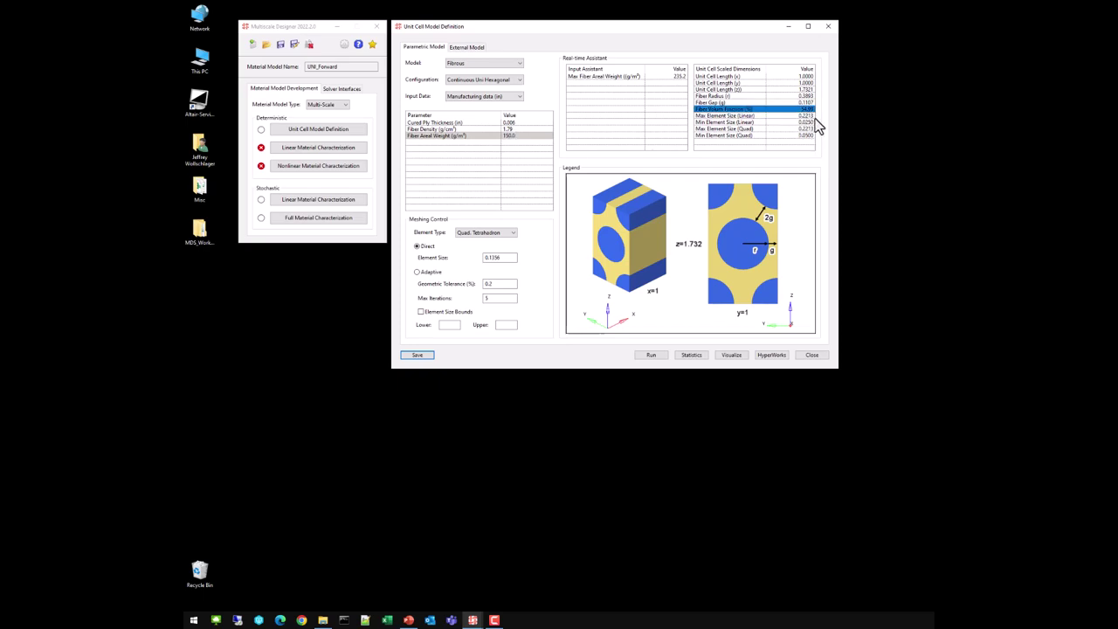
{"action": "left_click", "coordinate": [813, 118]}
{"action": "left_click", "coordinate": [807, 144]}
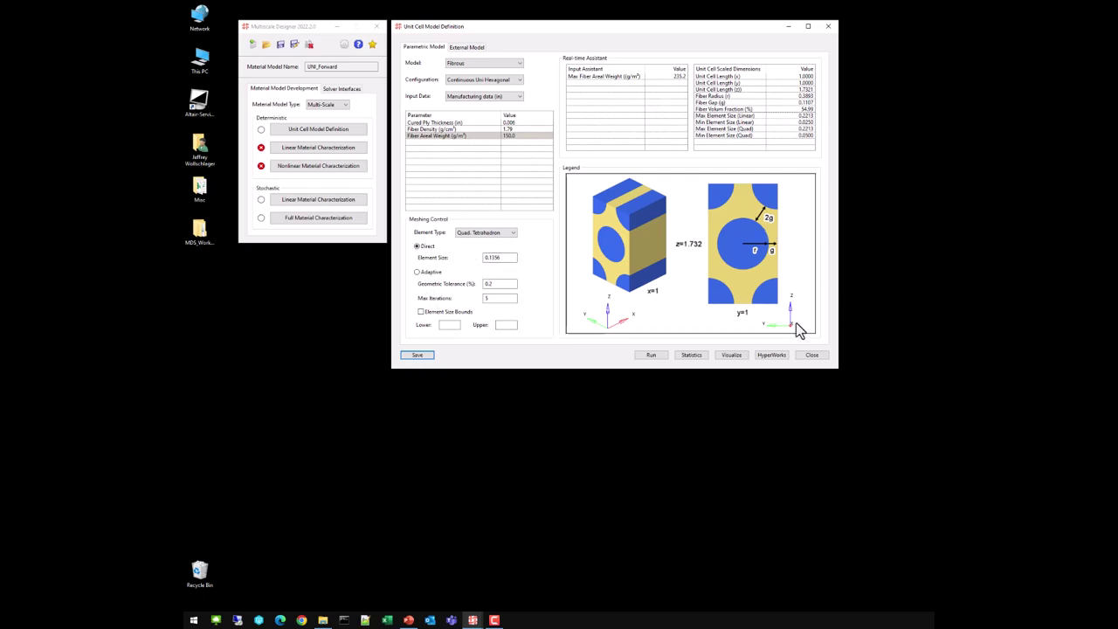
{"action": "left_click", "coordinate": [651, 356]}
{"action": "left_click_drag", "start_coordinate": [891, 147], "coordinate": [734, 220]}
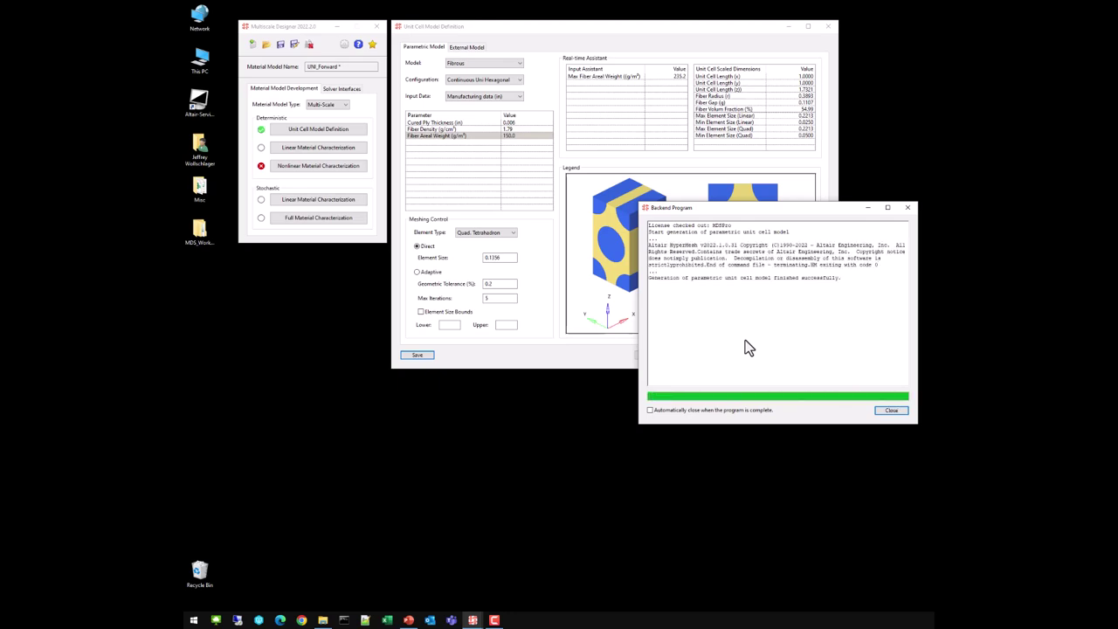
{"action": "left_click", "coordinate": [888, 410]}
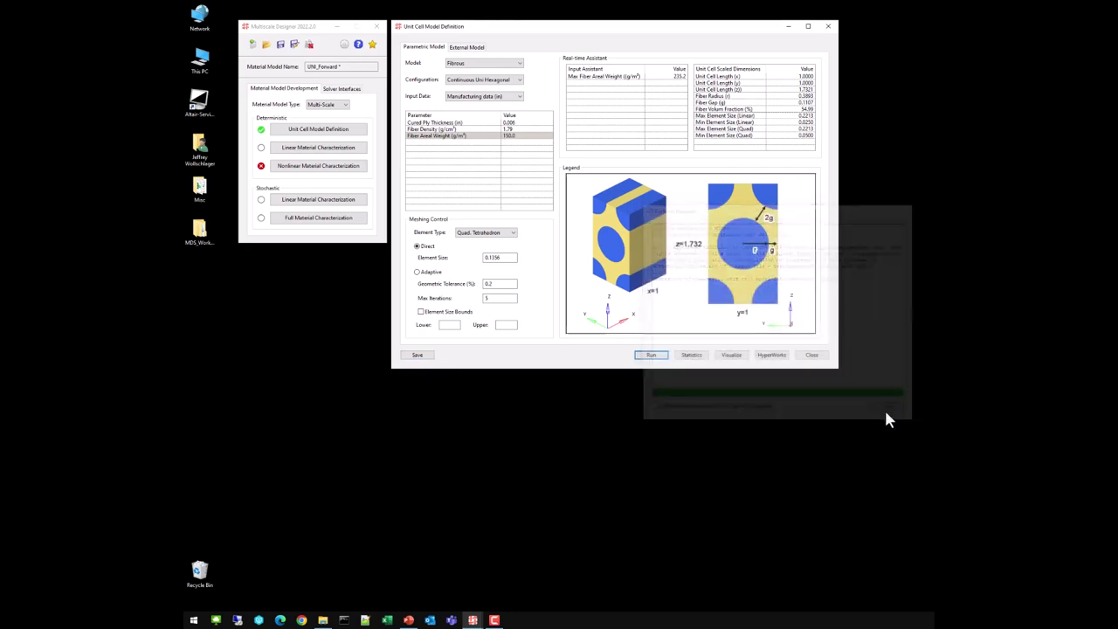
Examine the unit cell mesh statistics for node count, matrix and fiber phases, and fiber volume fraction
{"action": "left_click", "coordinate": [694, 356]}
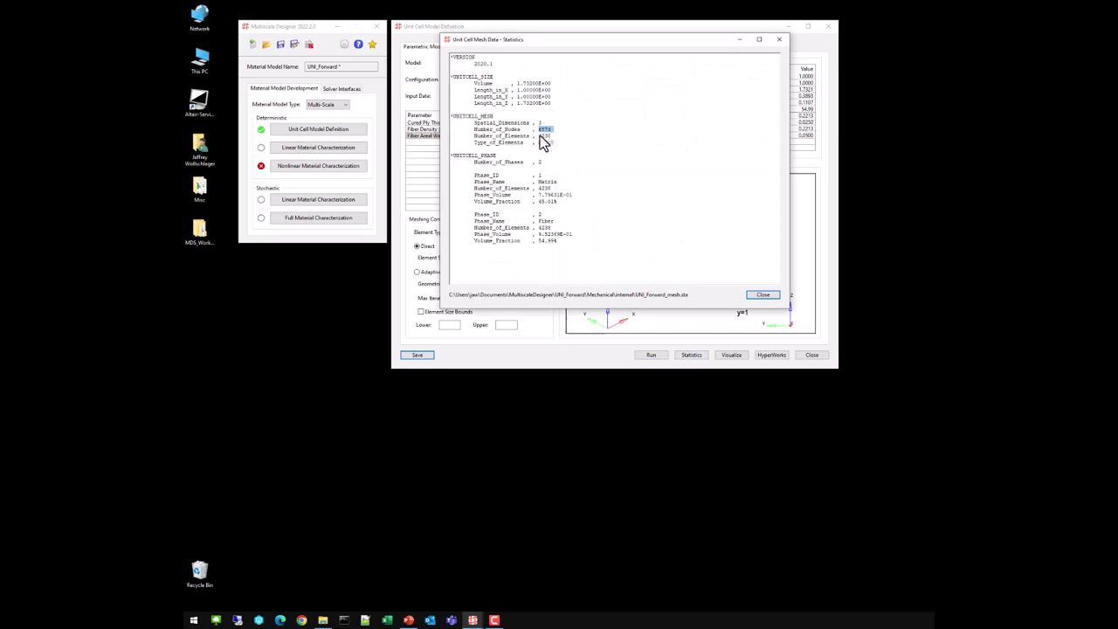
{"action": "double_click", "coordinate": [547, 182]}
{"action": "double_click", "coordinate": [543, 221]}
{"action": "double_click", "coordinate": [547, 241]}
{"action": "double_click", "coordinate": [539, 243]}
{"action": "left_click", "coordinate": [757, 295]}
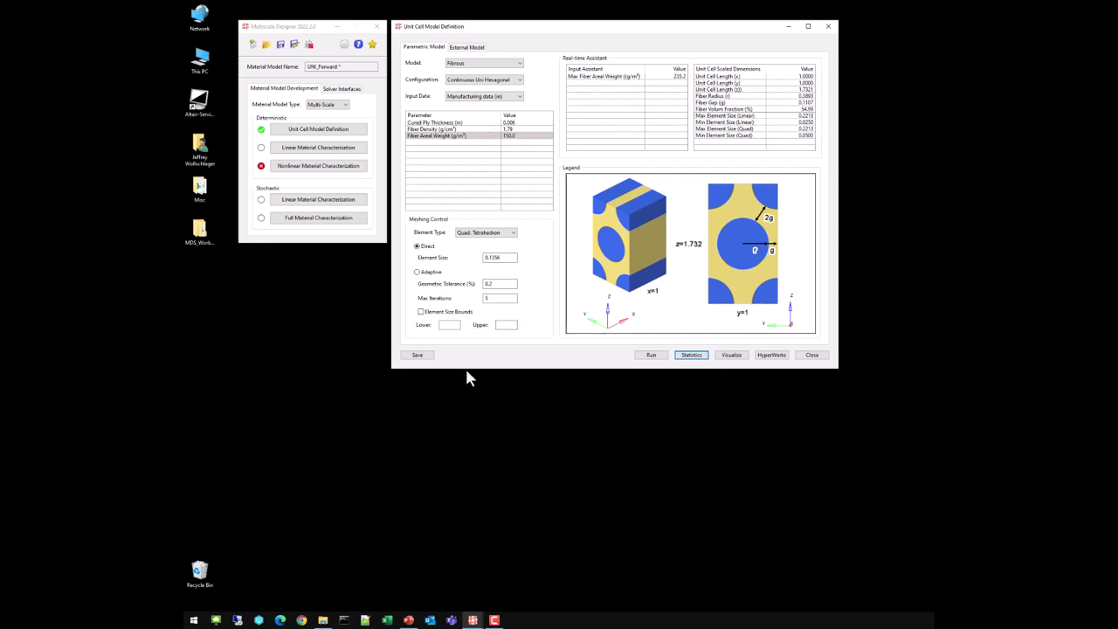
Save the unit cell model definition and close its window
{"action": "left_click", "coordinate": [420, 357]}
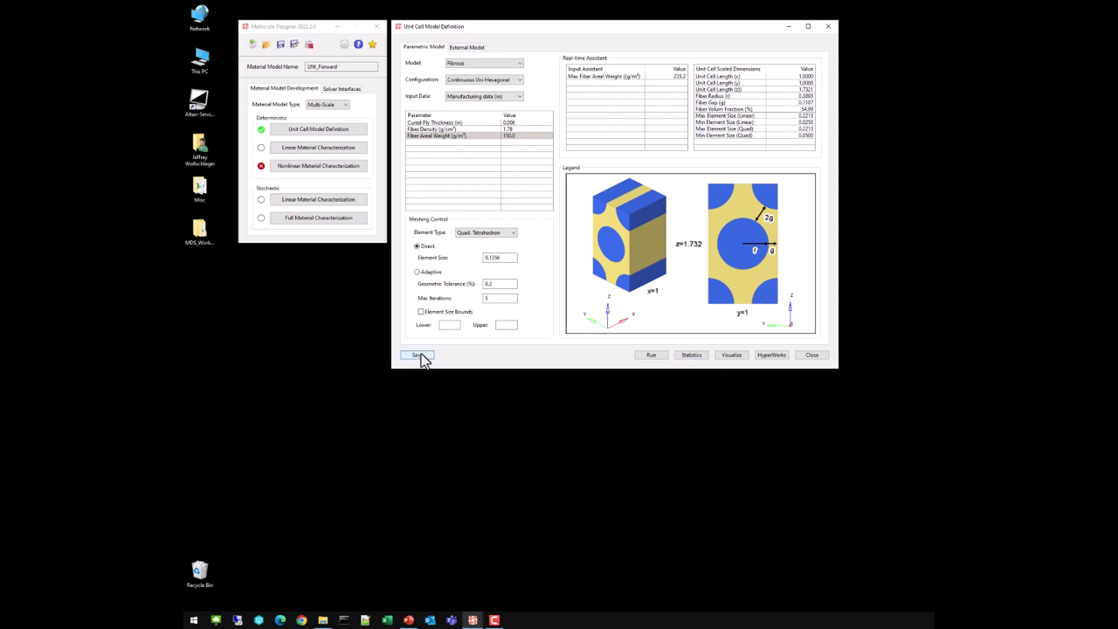
{"action": "left_click", "coordinate": [812, 356]}
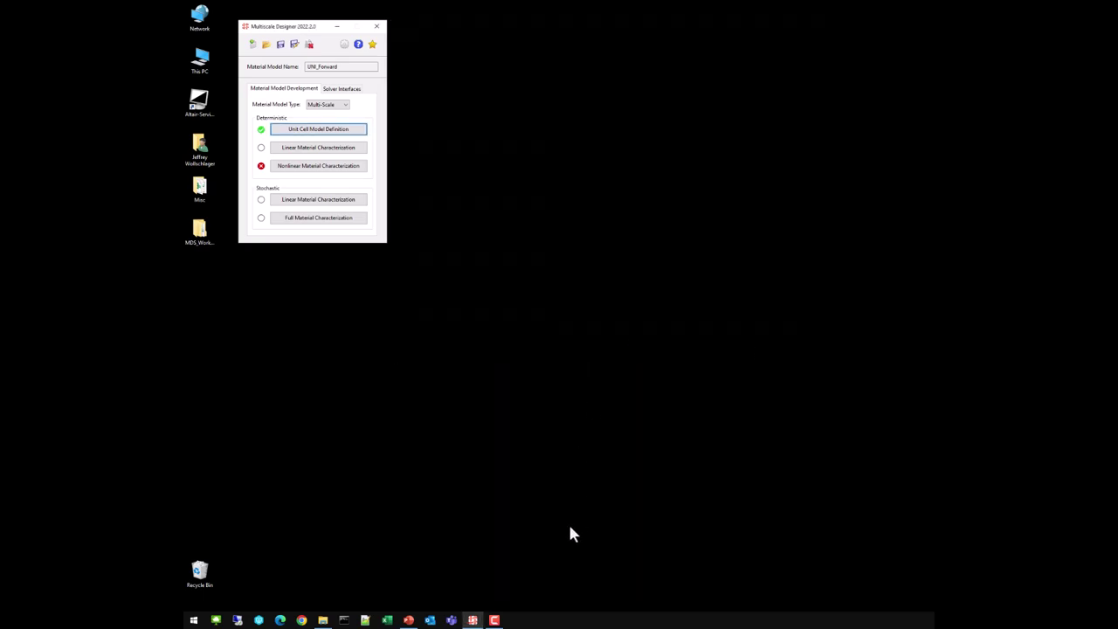
Switch to PowerPoint and read the Step 2 Linear Material Characterization slides for the ply and laminate instructions
{"action": "left_click", "coordinate": [408, 619]}
{"action": "key", "text": "Page_Down"}
{"action": "key", "text": "Page_Down"}
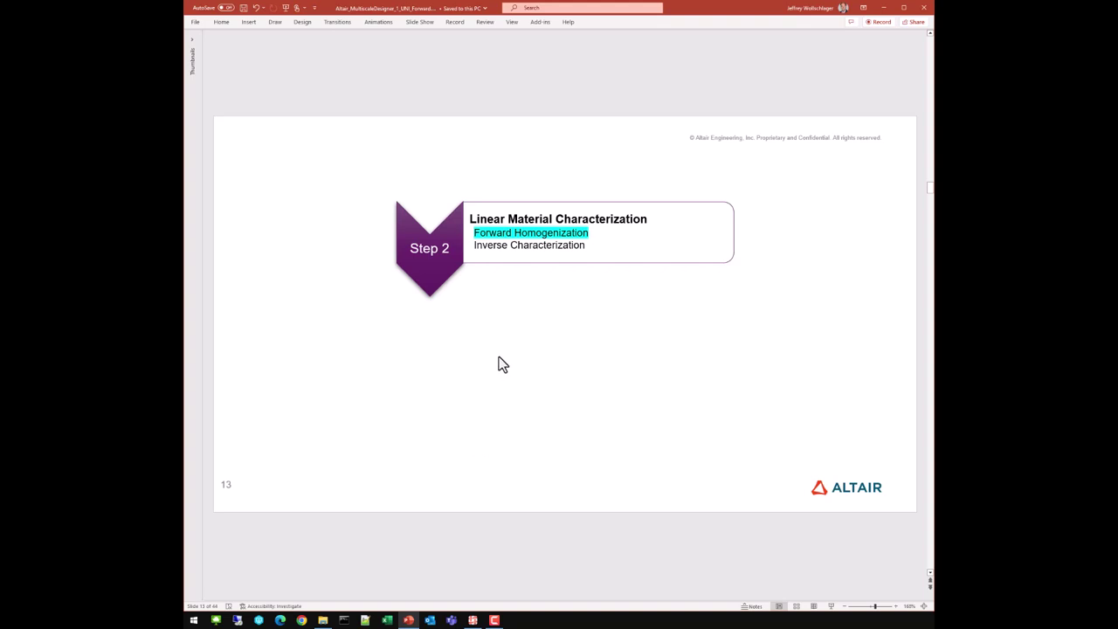
{"action": "key", "text": "Page_Down"}
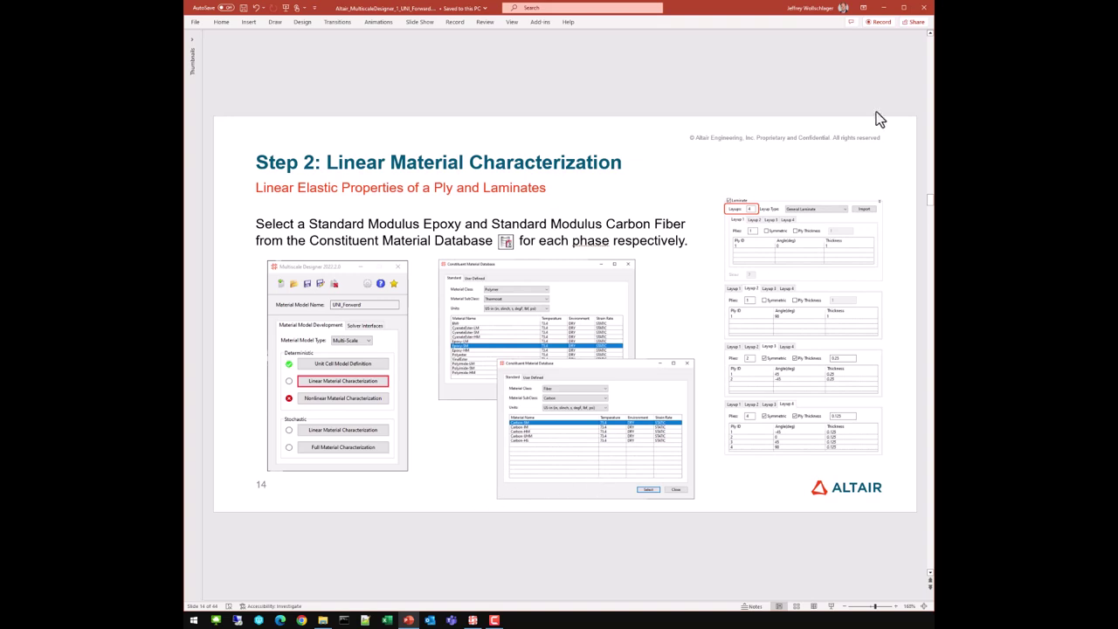
{"action": "left_click", "coordinate": [884, 8]}
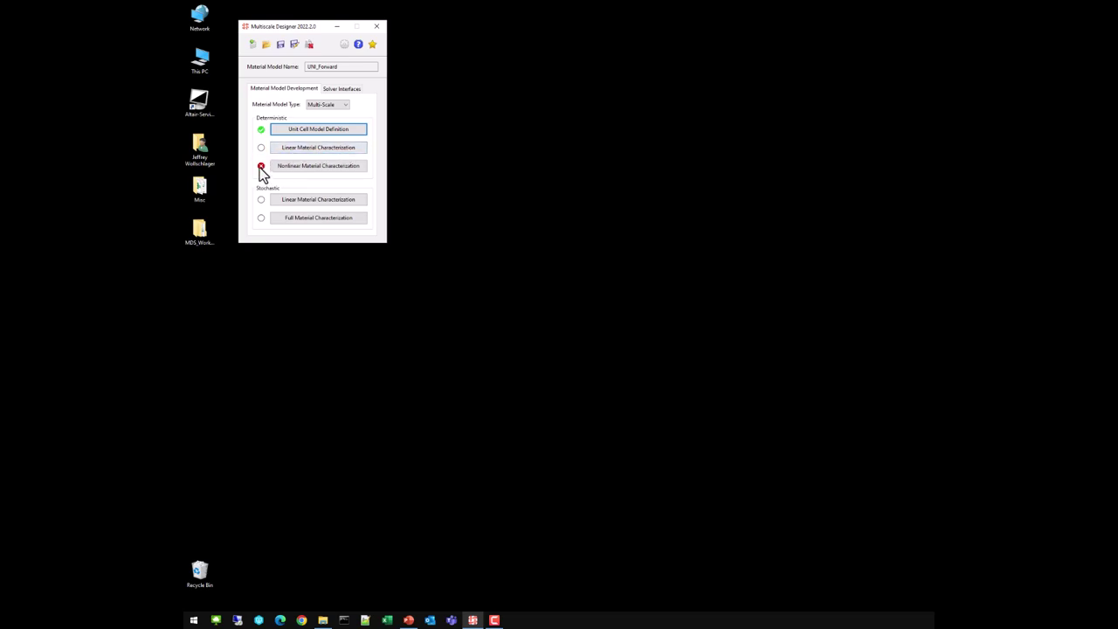
Open the deterministic linear material characterization in forward homogenization with Elasticity as the material type
{"action": "left_click", "coordinate": [307, 148]}
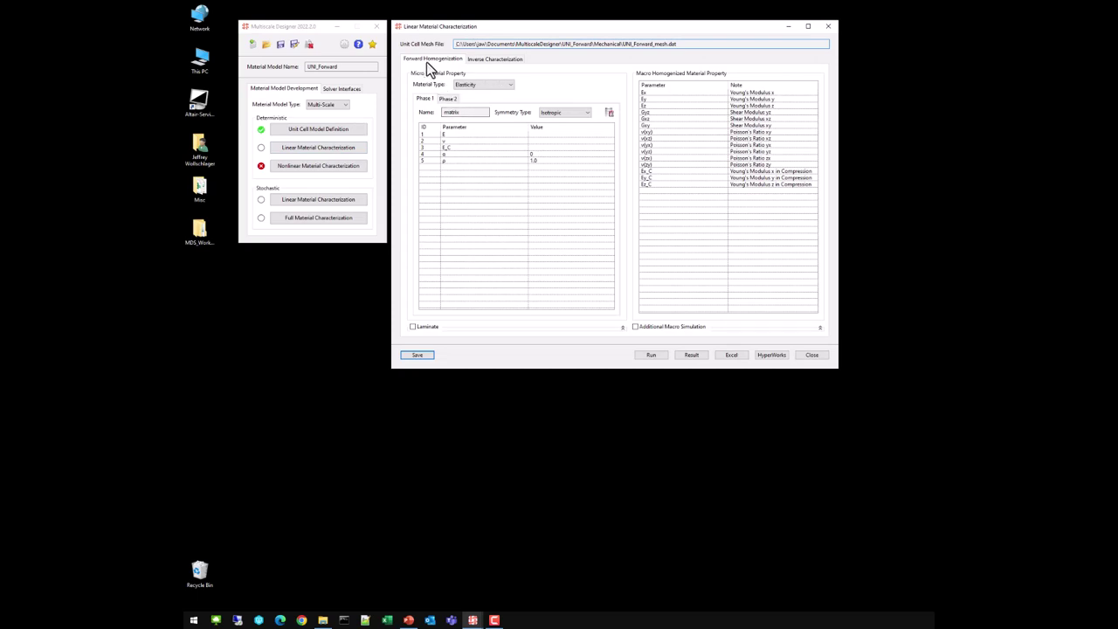
{"action": "left_click", "coordinate": [487, 63]}
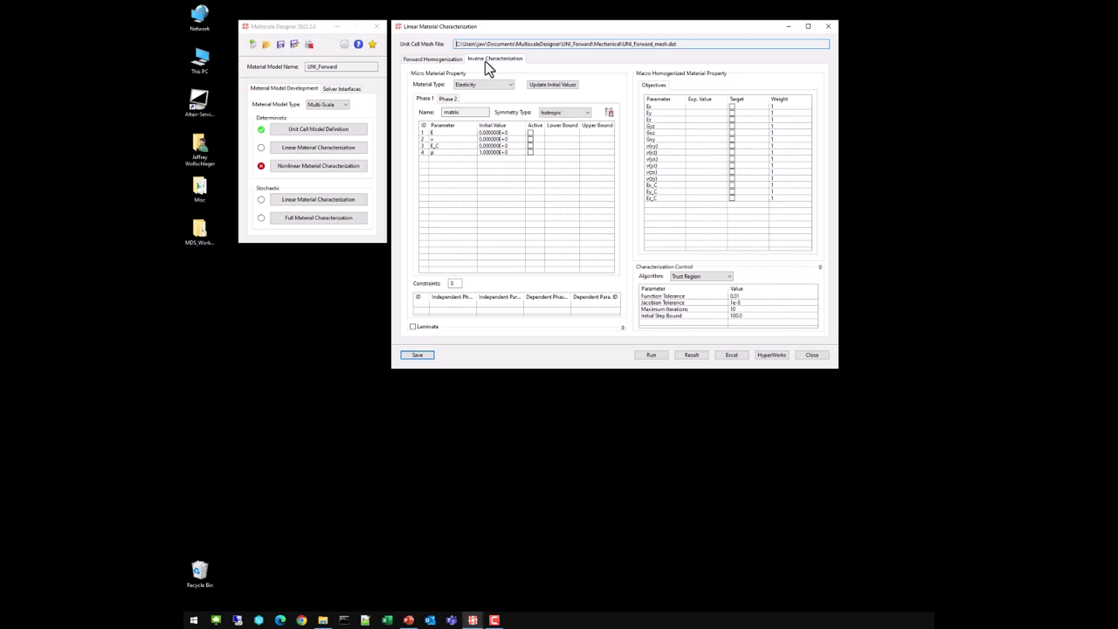
{"action": "left_click", "coordinate": [452, 61]}
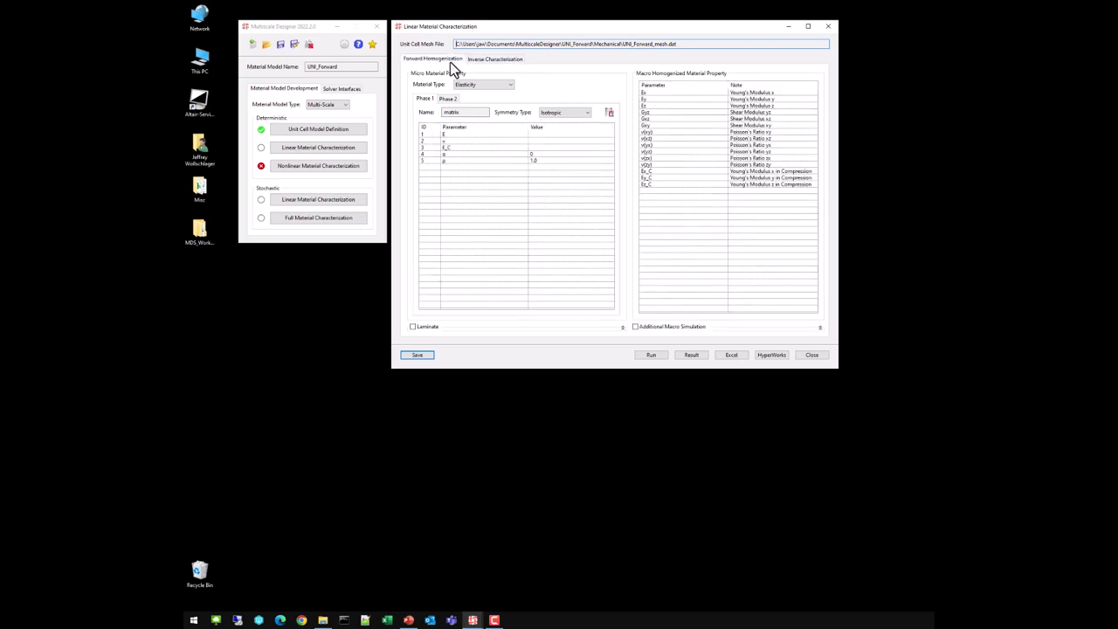
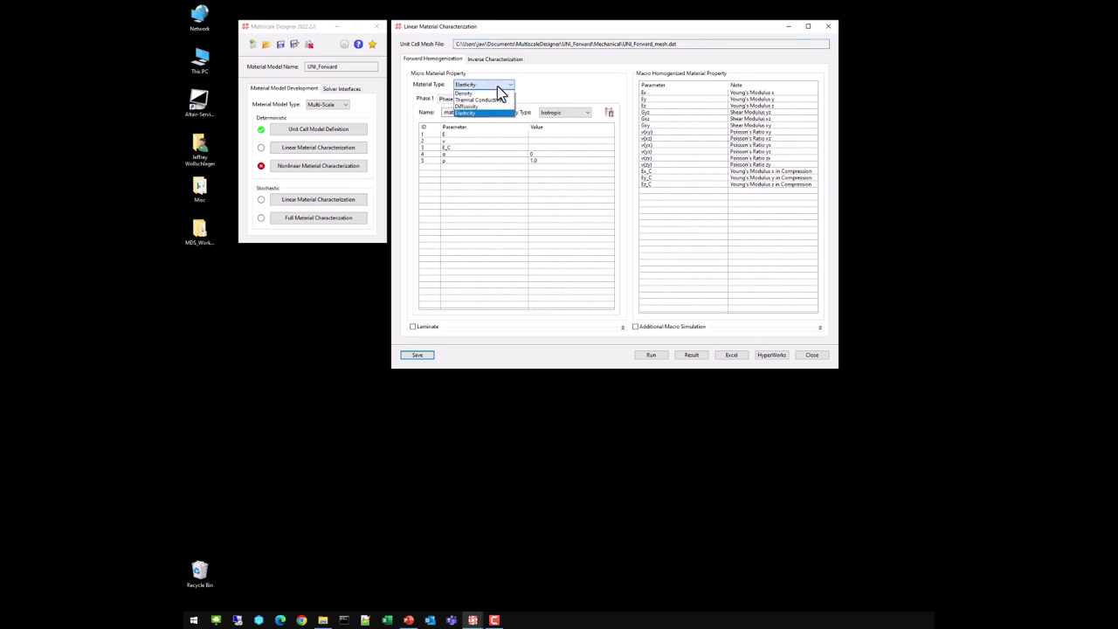
{"action": "left_click", "coordinate": [478, 114]}
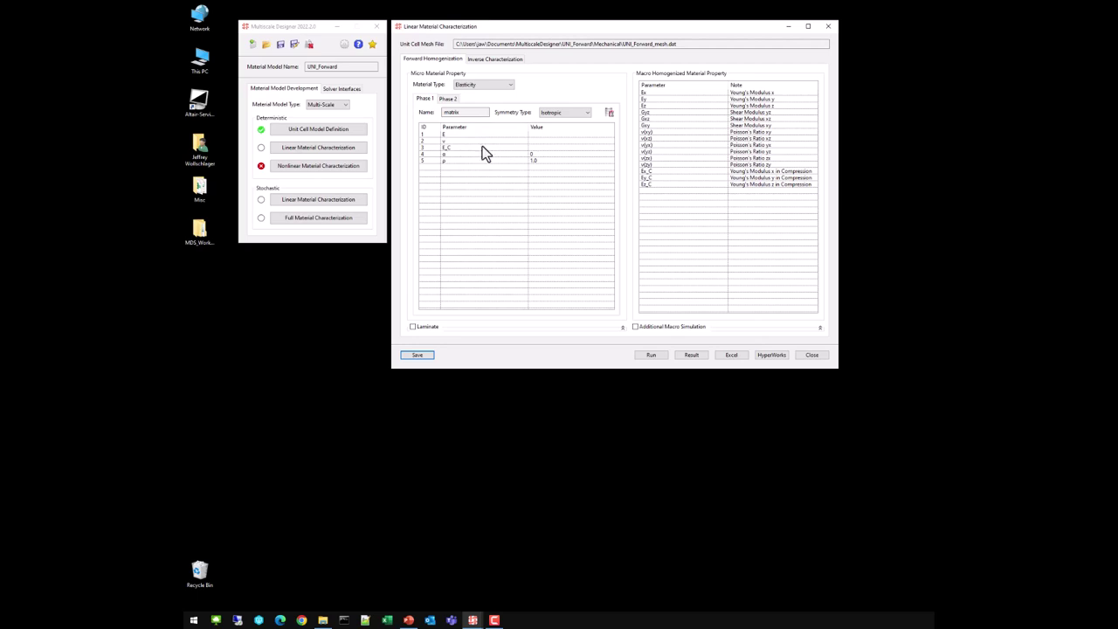
Compare the micro material property settings of Phase 1 and Phase 2
{"action": "left_click", "coordinate": [449, 100]}
{"action": "left_click", "coordinate": [425, 101]}
{"action": "left_click", "coordinate": [447, 101]}
{"action": "left_click", "coordinate": [428, 102]}
Compare the matrix parameter lists for the Transisotropic, Orthotropic and Anisotropic symmetry types, finishing back on Isotropic
{"action": "left_click", "coordinate": [569, 115]}
{"action": "left_click", "coordinate": [563, 129]}
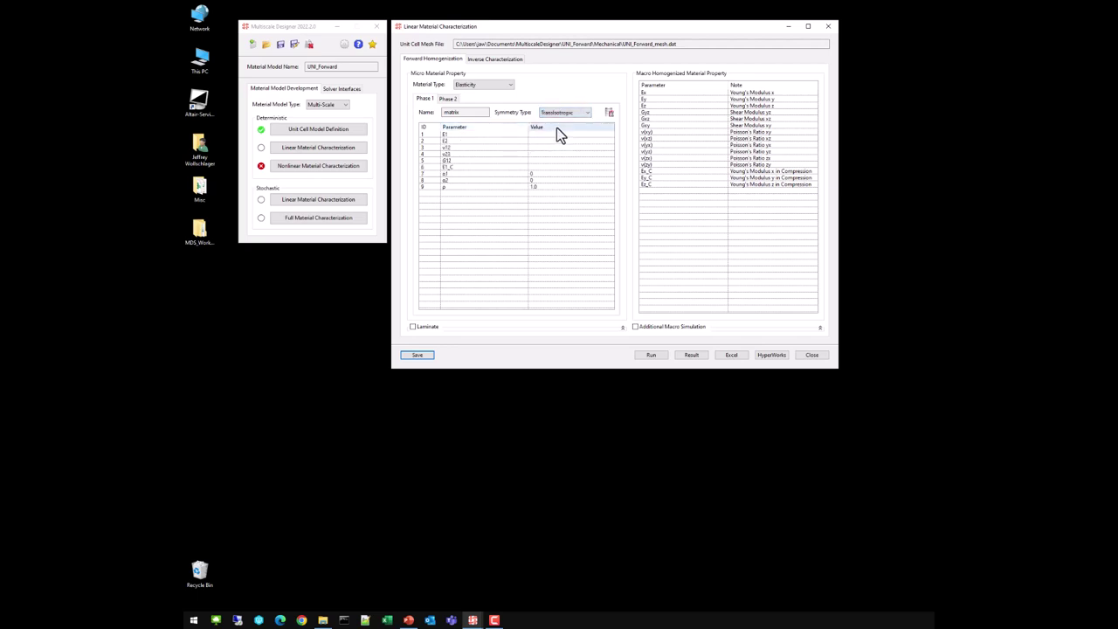
{"action": "left_click", "coordinate": [564, 116]}
{"action": "left_click", "coordinate": [554, 134]}
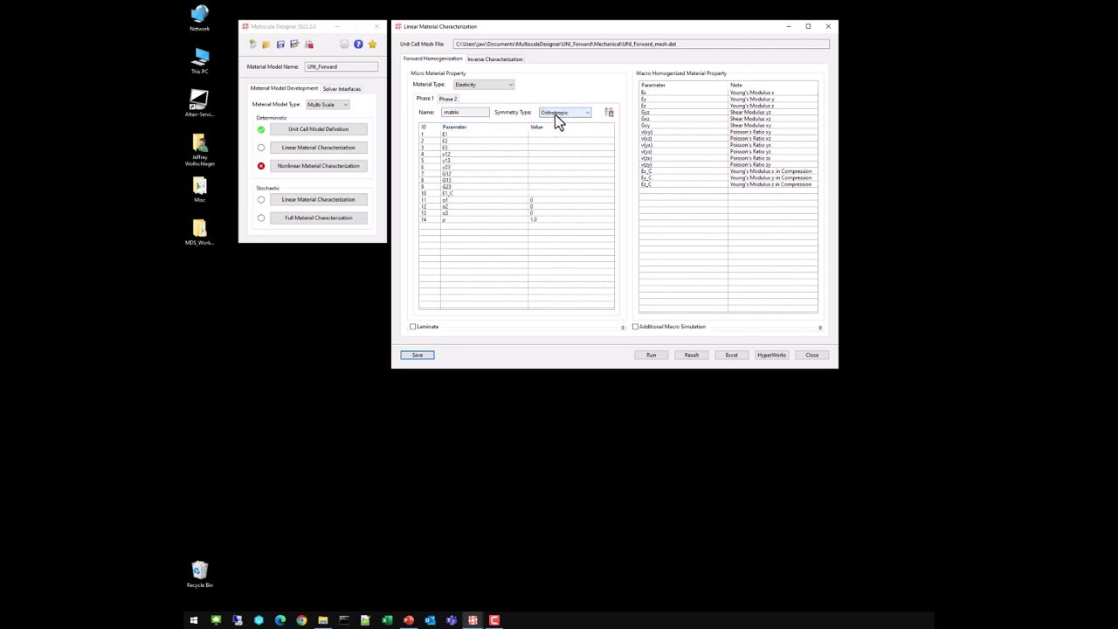
{"action": "left_click", "coordinate": [555, 114]}
{"action": "left_click", "coordinate": [557, 141]}
{"action": "left_click", "coordinate": [563, 114]}
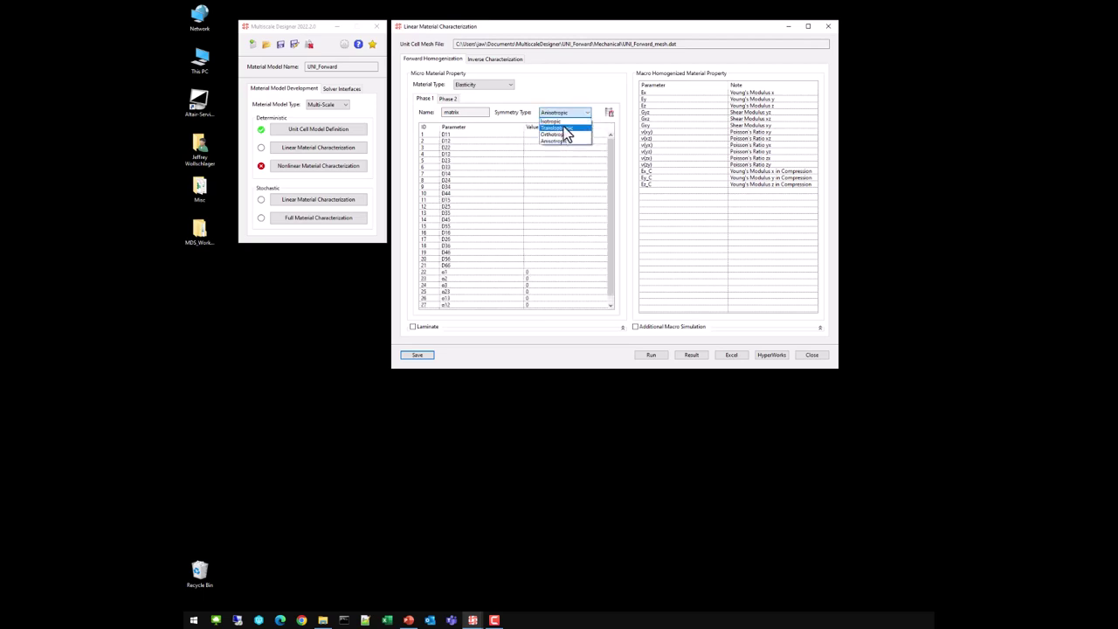
{"action": "left_click", "coordinate": [564, 123]}
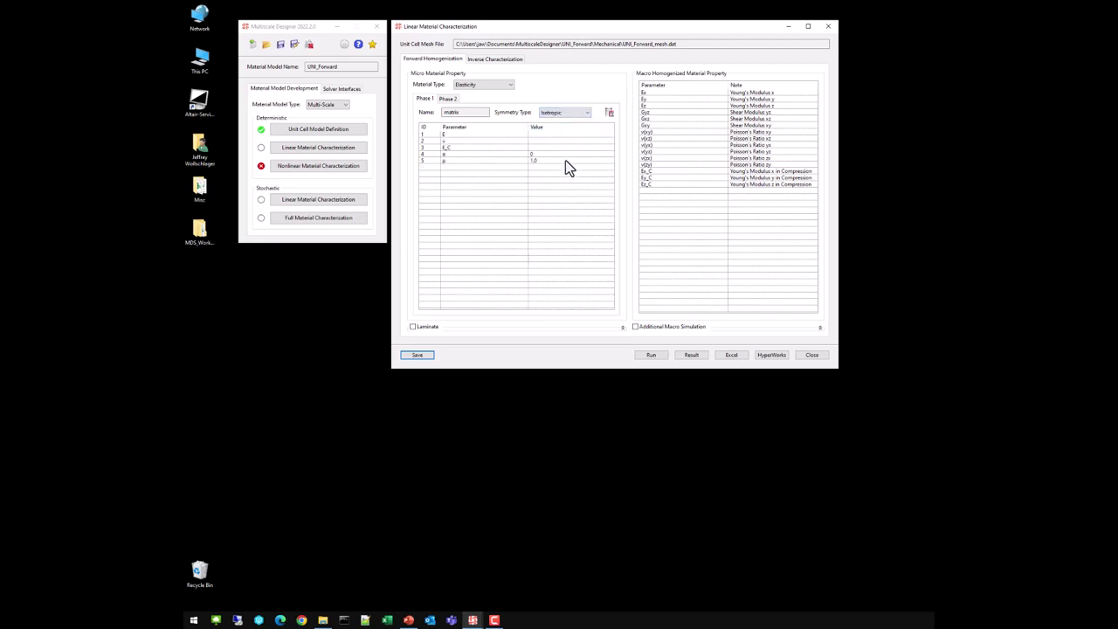
Load the Epoxy-SM thermoset polymer from the standard material database into the Phase 1 matrix, using US-in units
{"action": "left_click", "coordinate": [611, 115]}
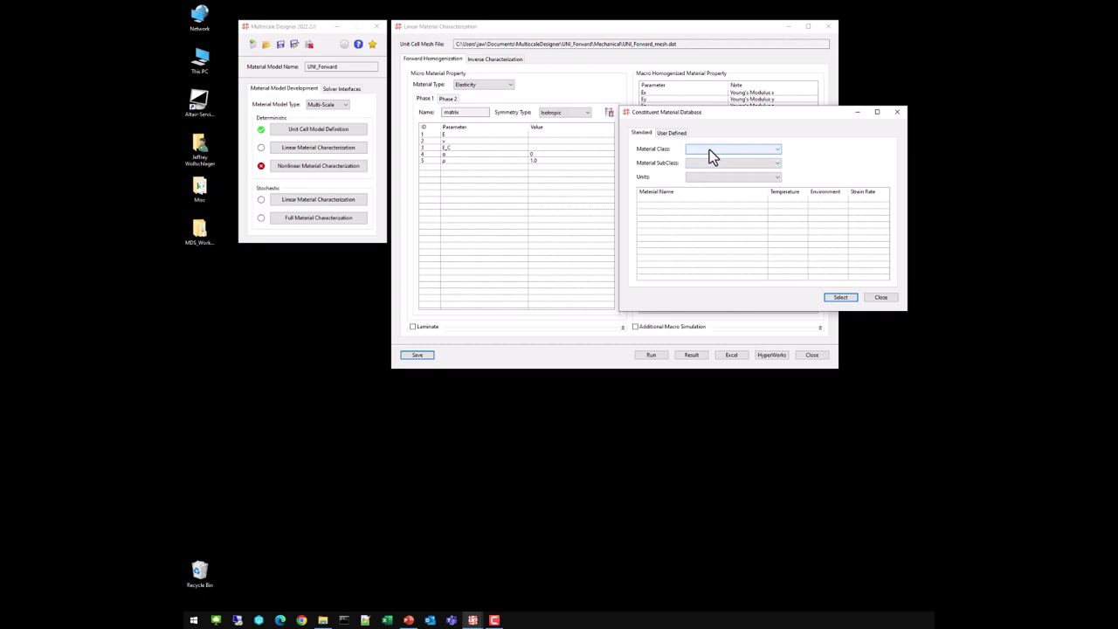
{"action": "left_click", "coordinate": [710, 149]}
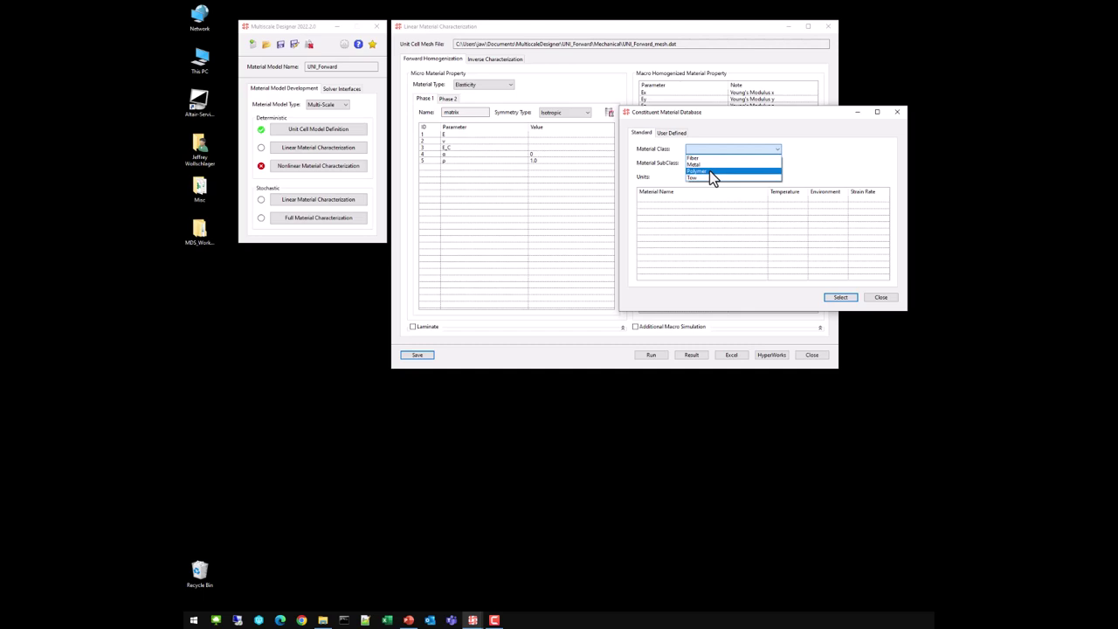
{"action": "left_click", "coordinate": [710, 170]}
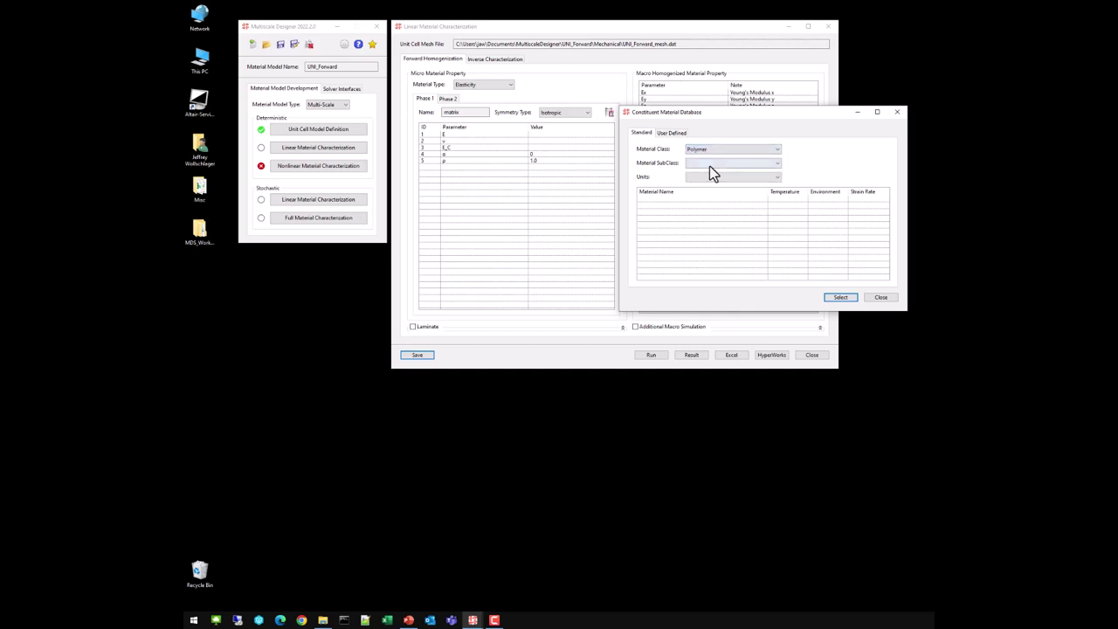
{"action": "left_click", "coordinate": [709, 164]}
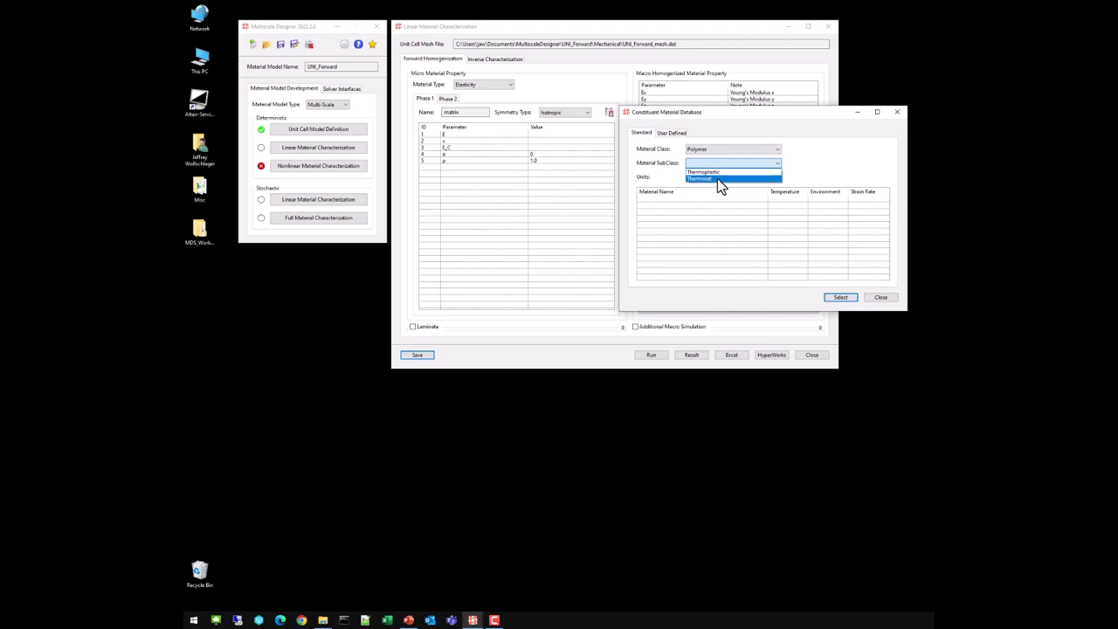
{"action": "left_click", "coordinate": [720, 180]}
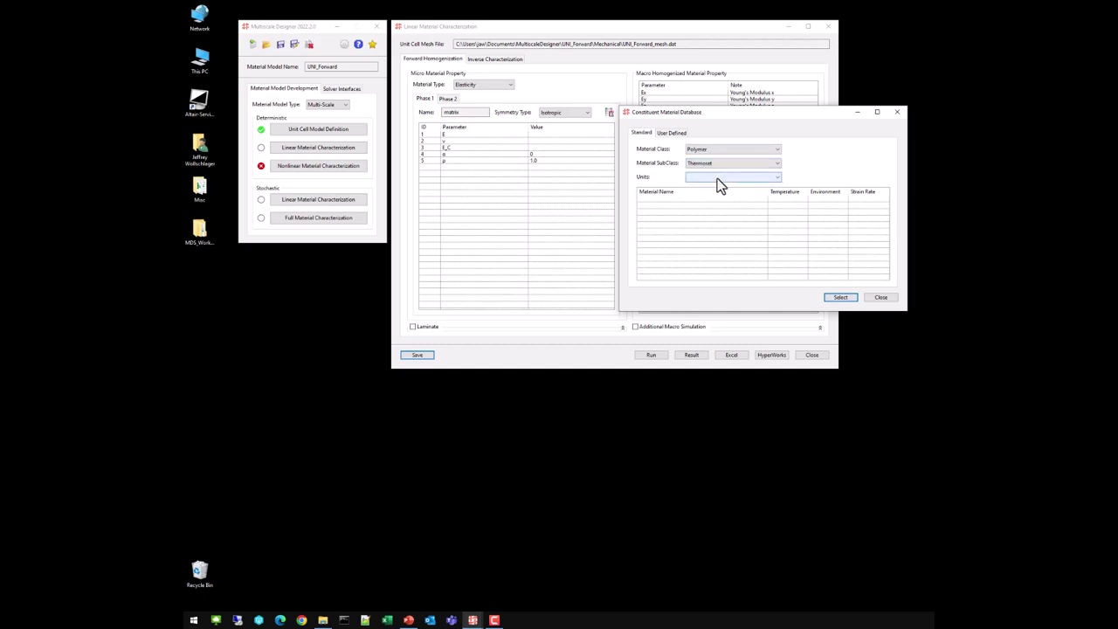
{"action": "left_click", "coordinate": [717, 180]}
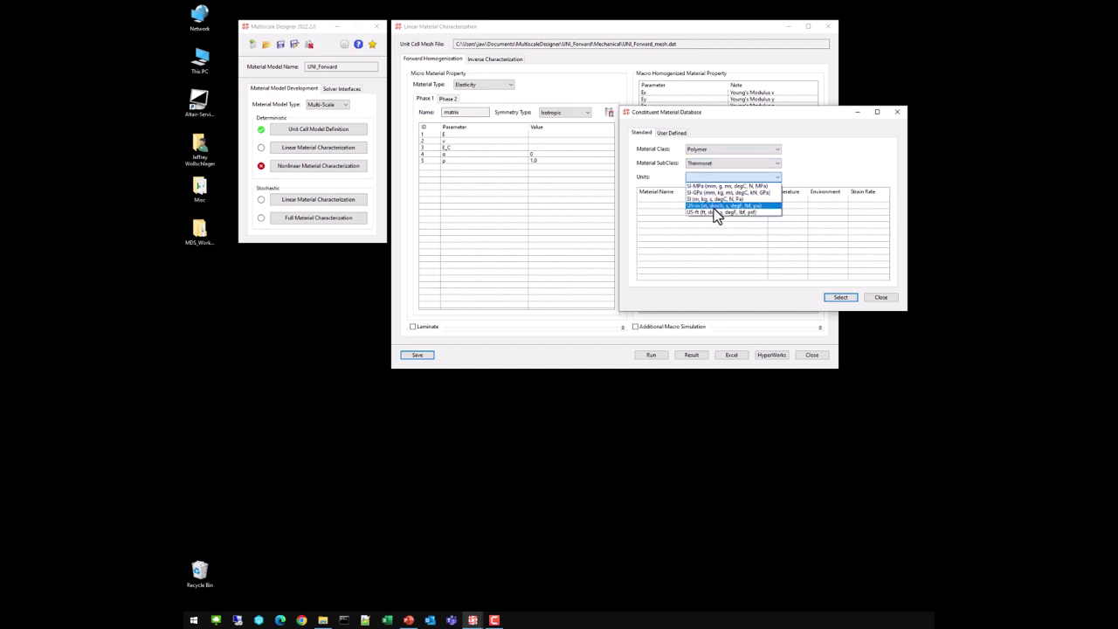
{"action": "left_click", "coordinate": [716, 207]}
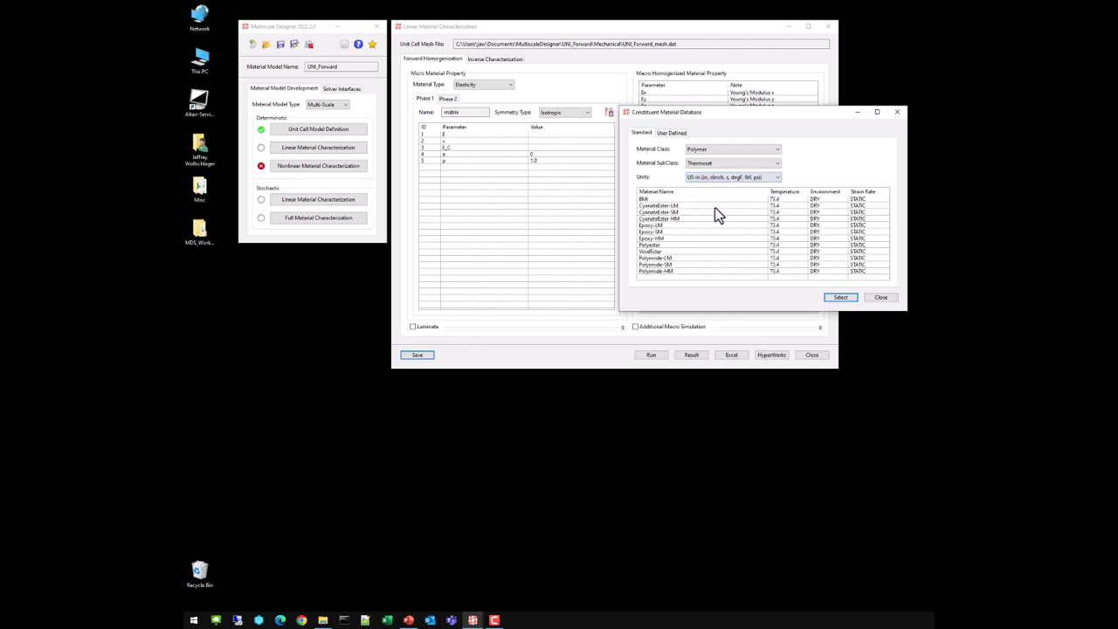
{"action": "left_click", "coordinate": [652, 233]}
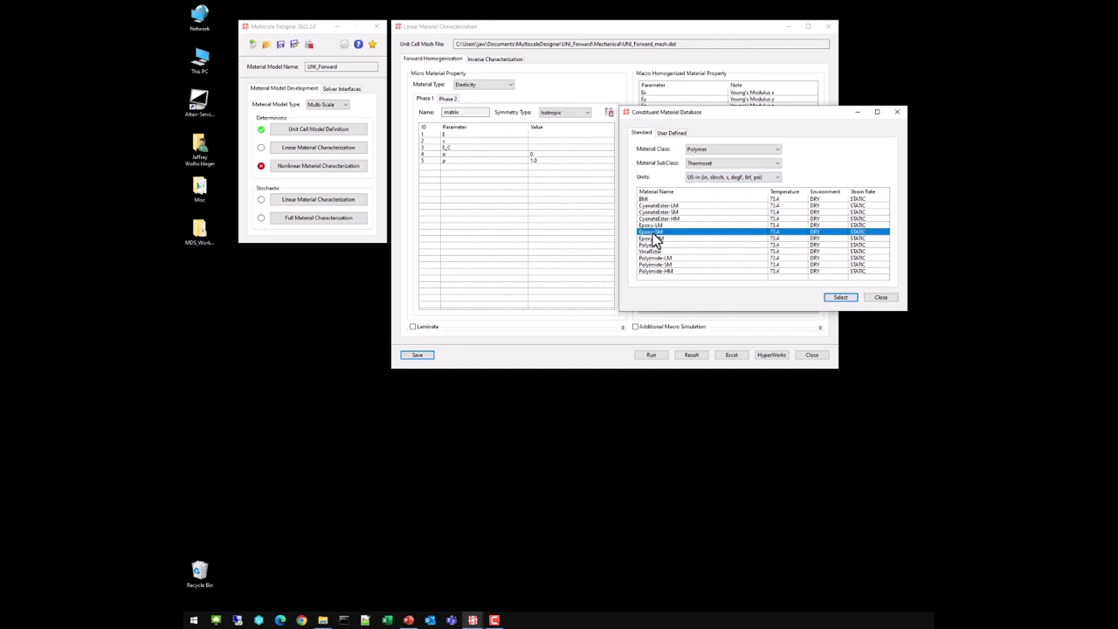
{"action": "left_click", "coordinate": [840, 298]}
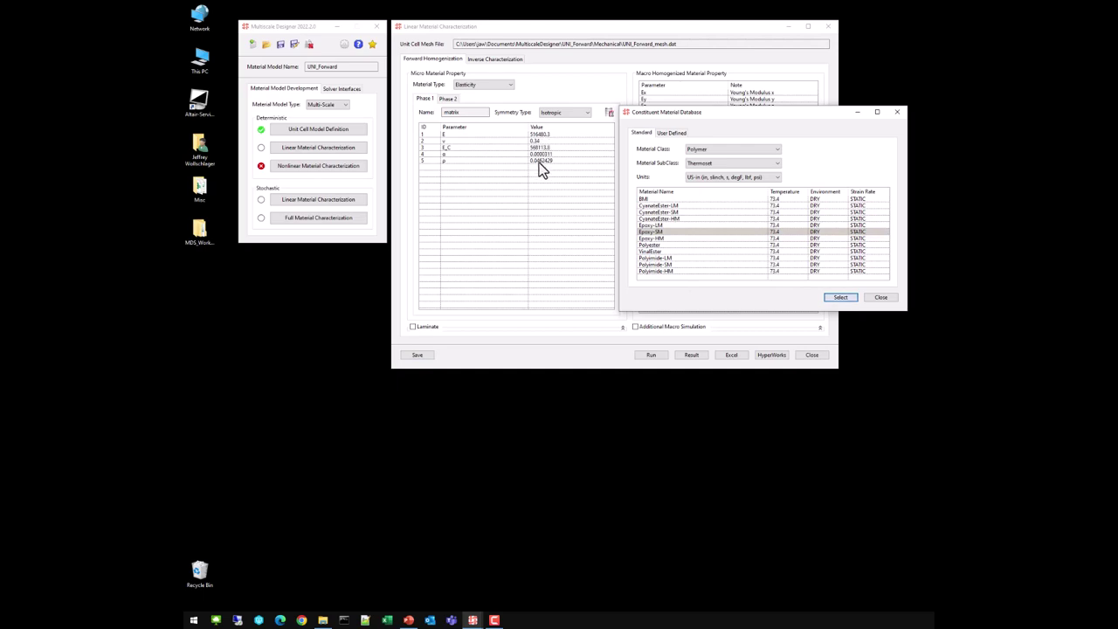
Try CyanateEster-SM as the Phase 1 matrix material
{"action": "left_click", "coordinate": [658, 212]}
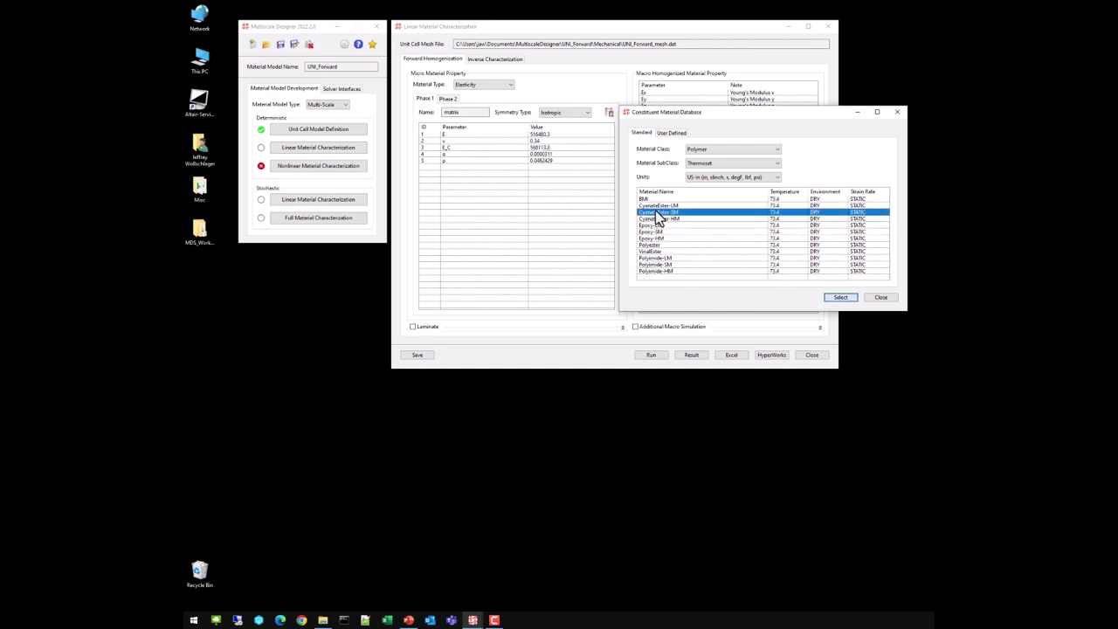
{"action": "left_click", "coordinate": [840, 298]}
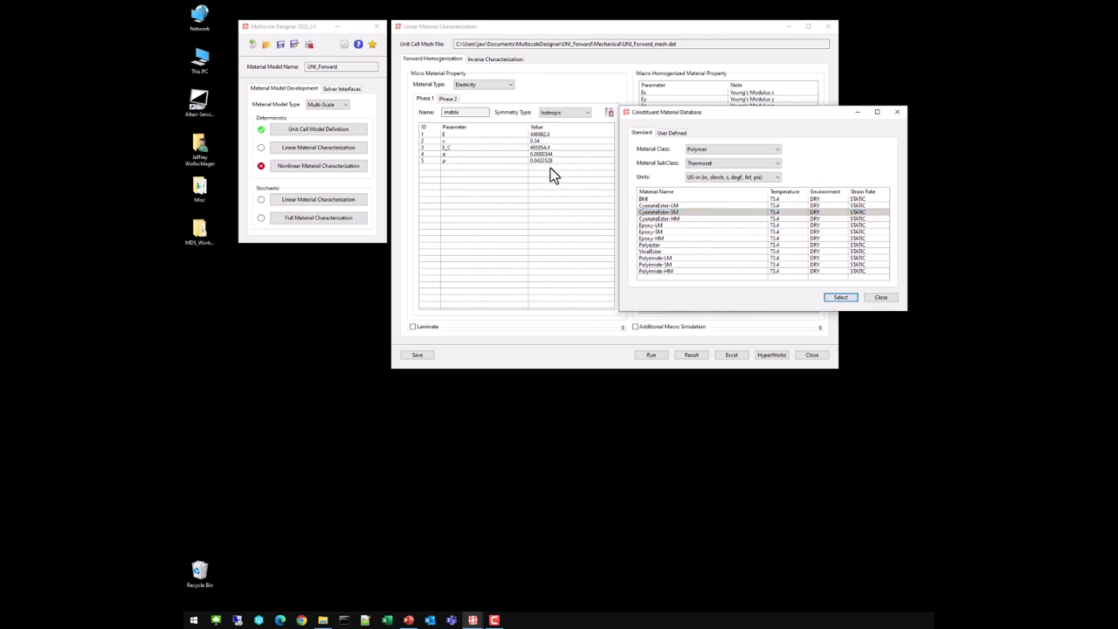
Reapply Epoxy-SM to the Phase 1 matrix and close the material database
{"action": "left_click", "coordinate": [643, 232]}
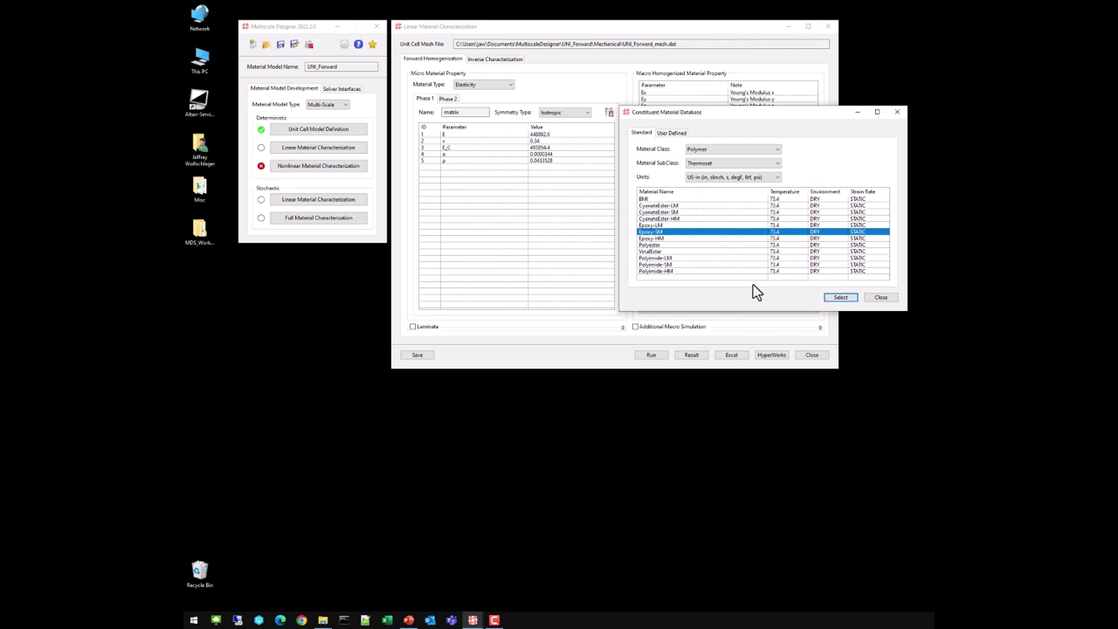
{"action": "left_click", "coordinate": [840, 298]}
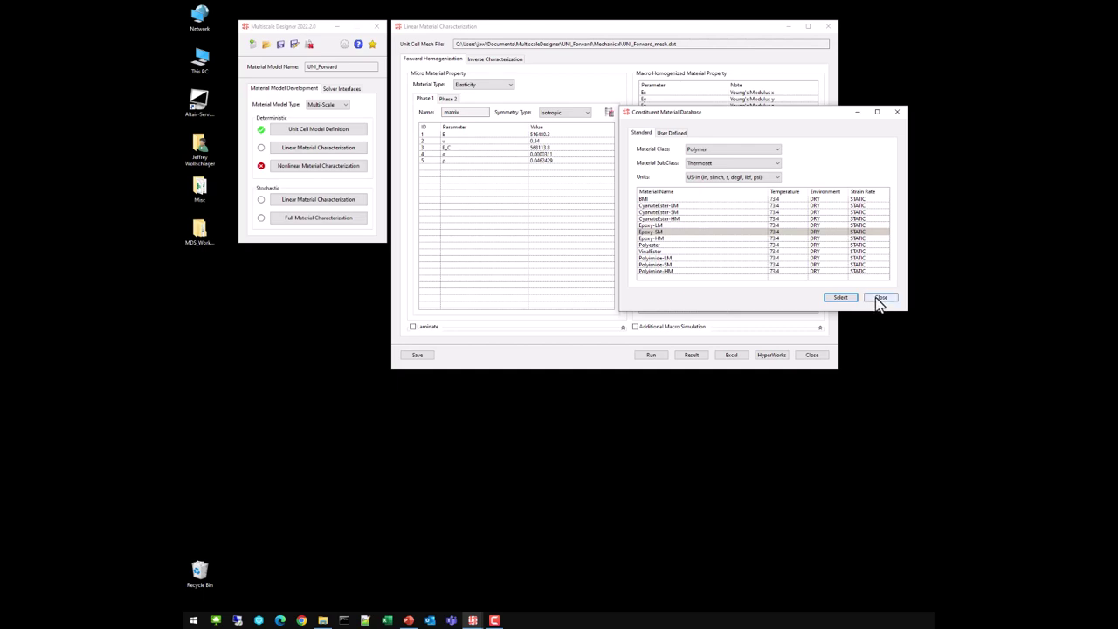
{"action": "left_click", "coordinate": [880, 298]}
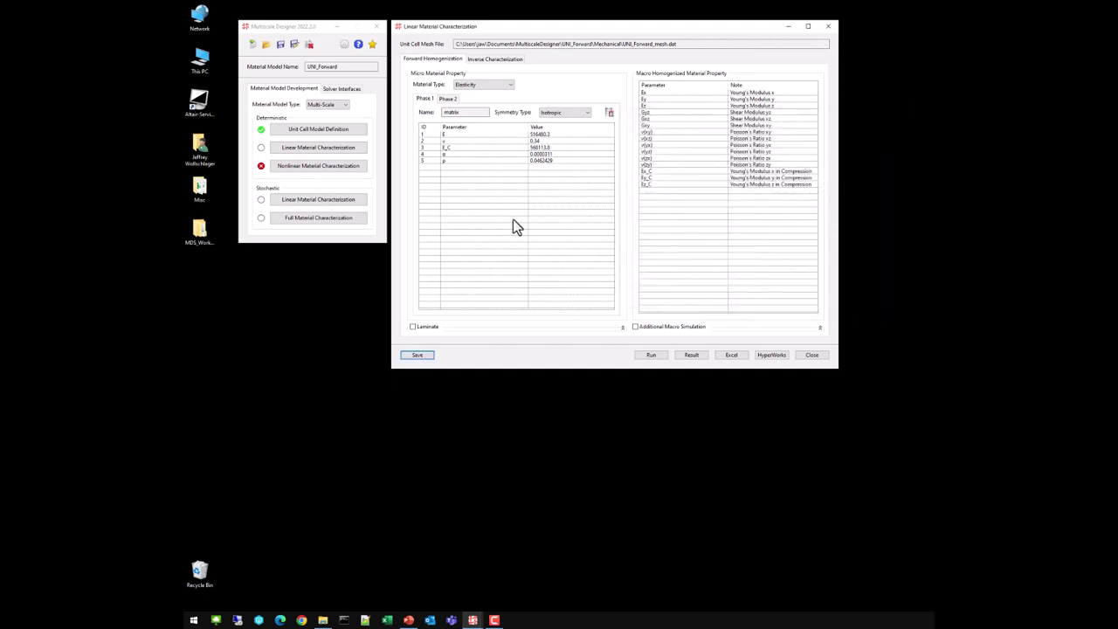
Load the Carbon-SM fiber from the standard material database into Phase 2 in US-in units and close the database
{"action": "left_click", "coordinate": [450, 100]}
{"action": "left_click", "coordinate": [609, 113]}
{"action": "left_click", "coordinate": [699, 152]}
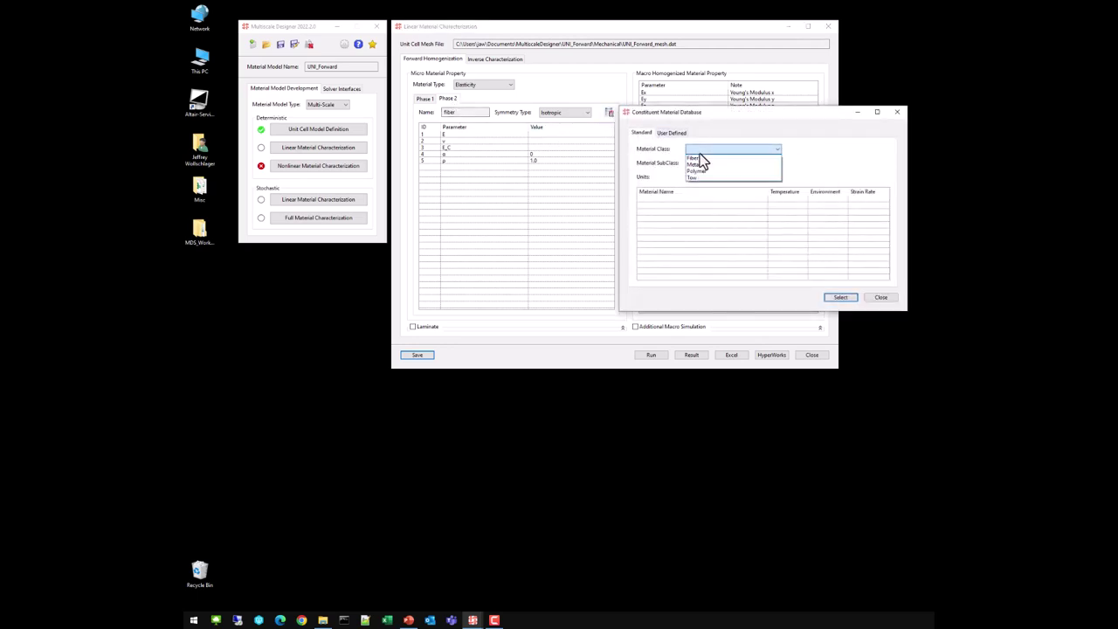
{"action": "left_click", "coordinate": [704, 159]}
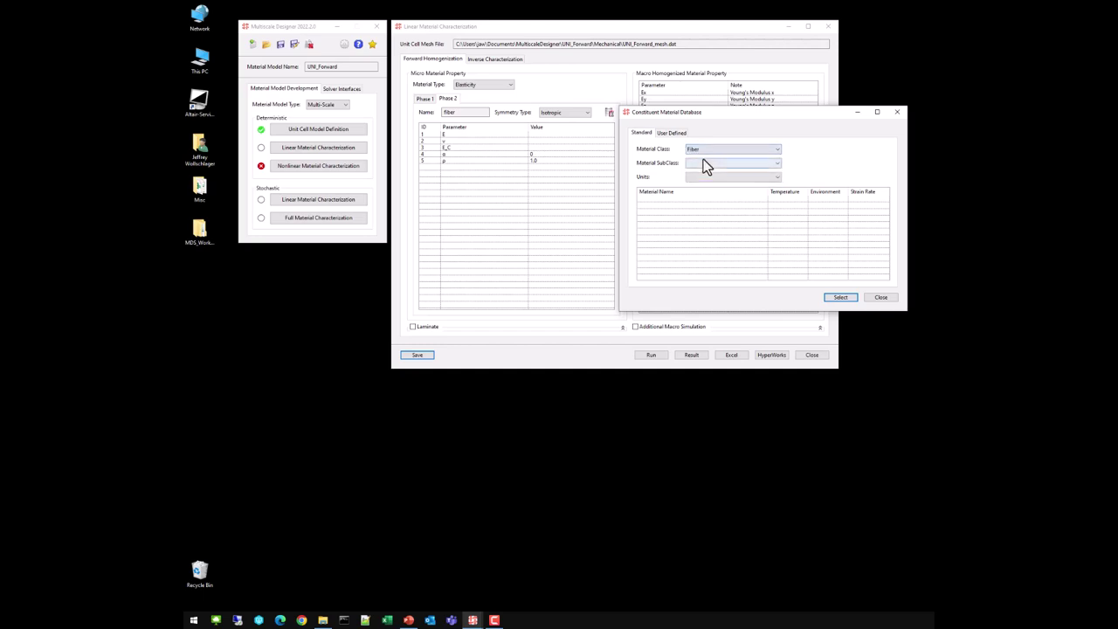
{"action": "left_click", "coordinate": [705, 164]}
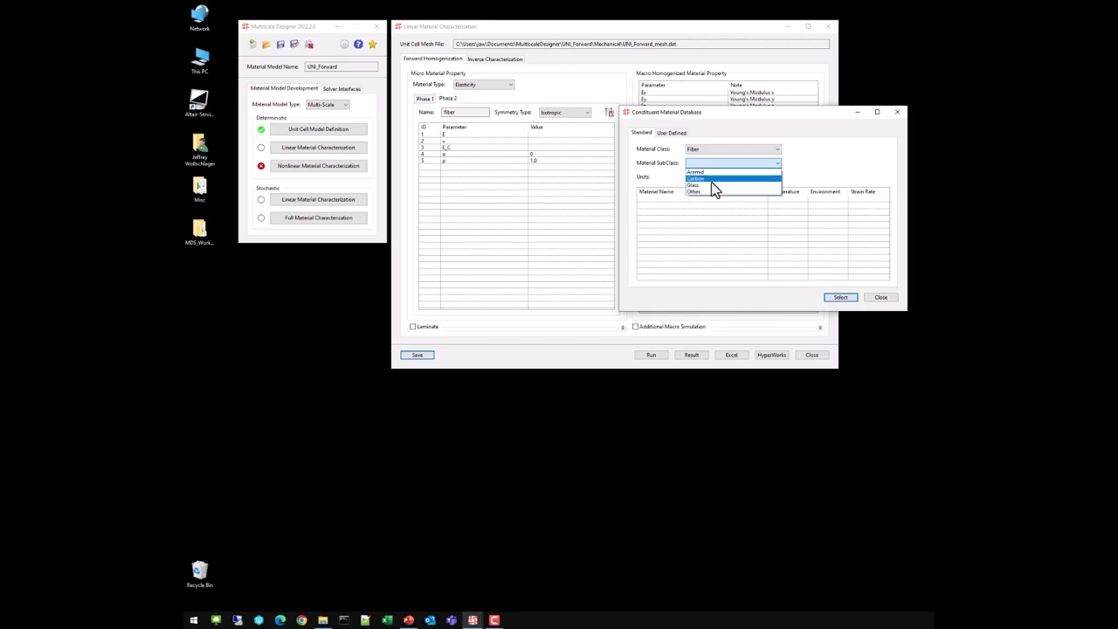
{"action": "left_click", "coordinate": [712, 180]}
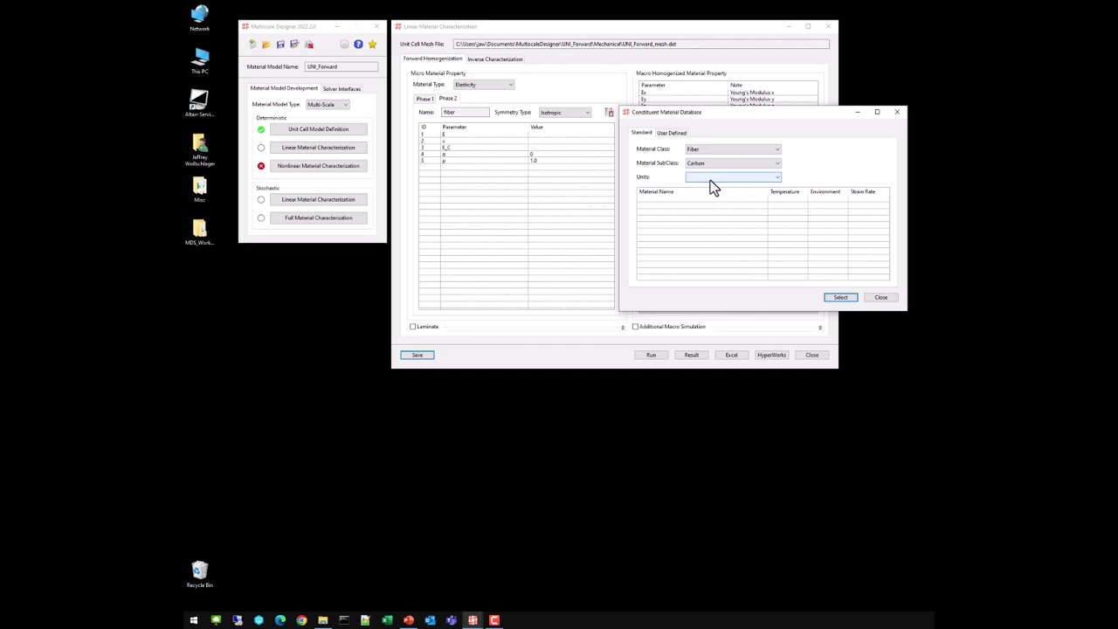
{"action": "left_click", "coordinate": [710, 178]}
{"action": "left_click", "coordinate": [713, 206]}
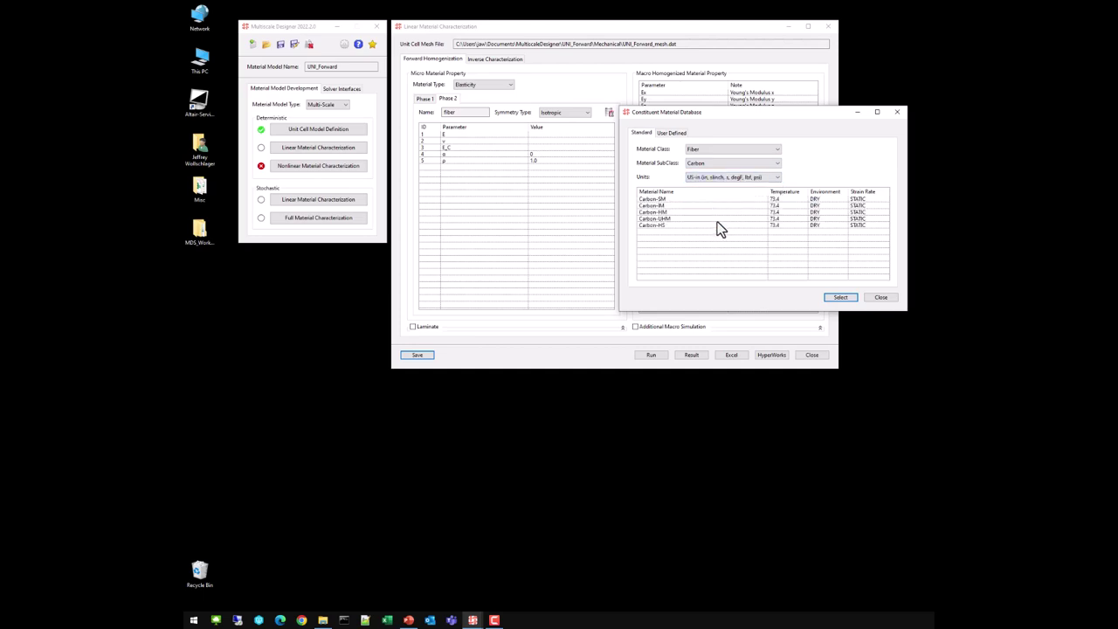
{"action": "left_click", "coordinate": [677, 200]}
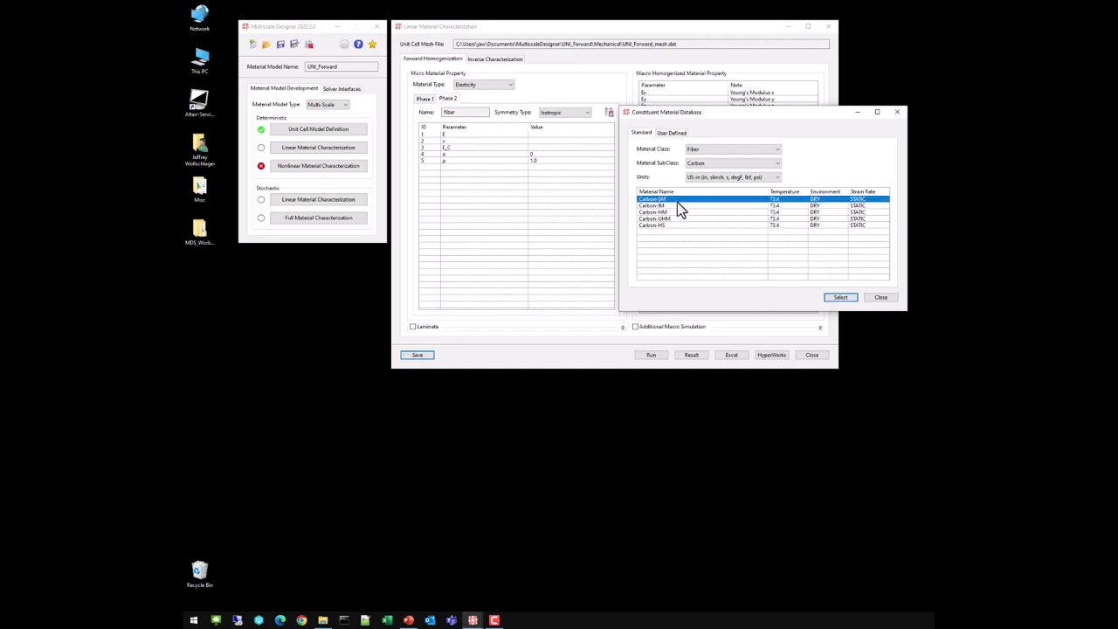
{"action": "left_click", "coordinate": [843, 298]}
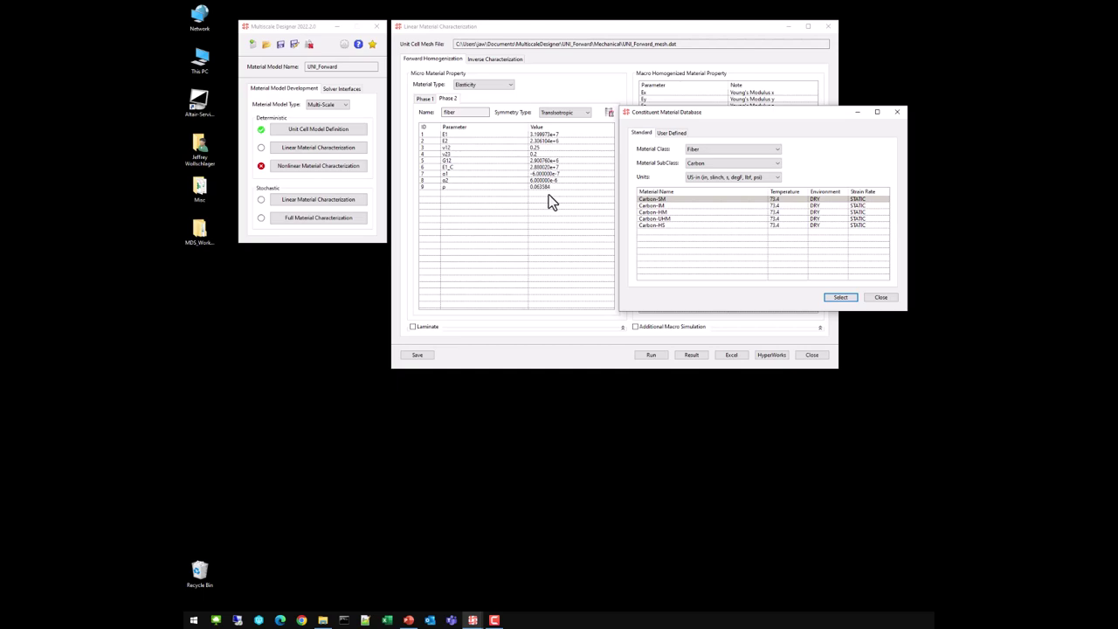
{"action": "left_click", "coordinate": [880, 298]}
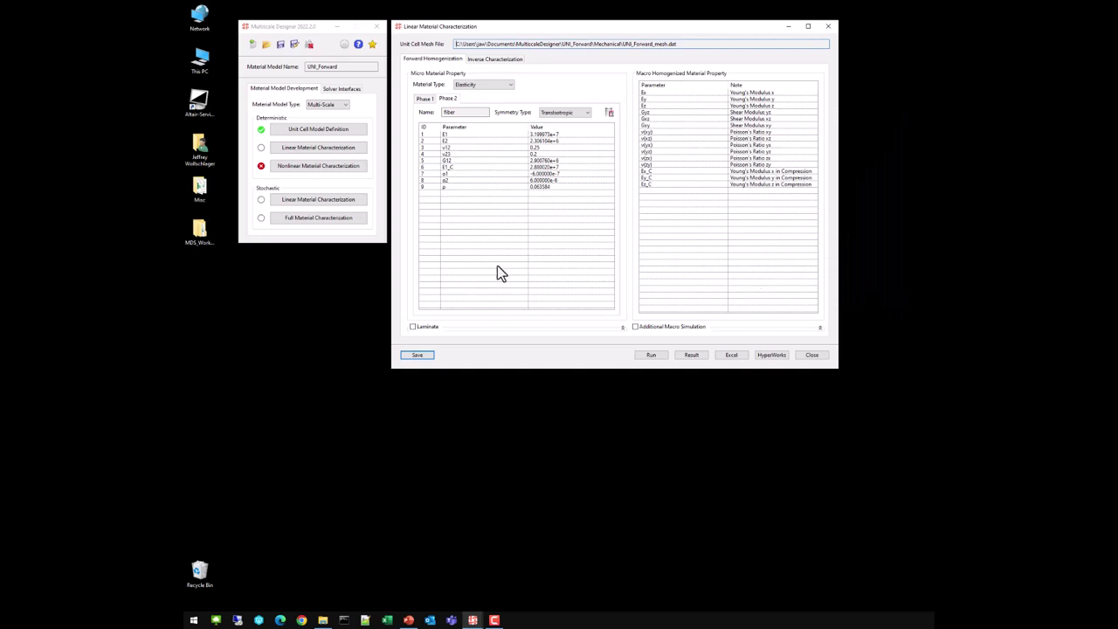
Enable the laminate option with 4 layups, leaving the single ply of Layup 1 at 0 degrees
{"action": "left_click", "coordinate": [428, 330]}
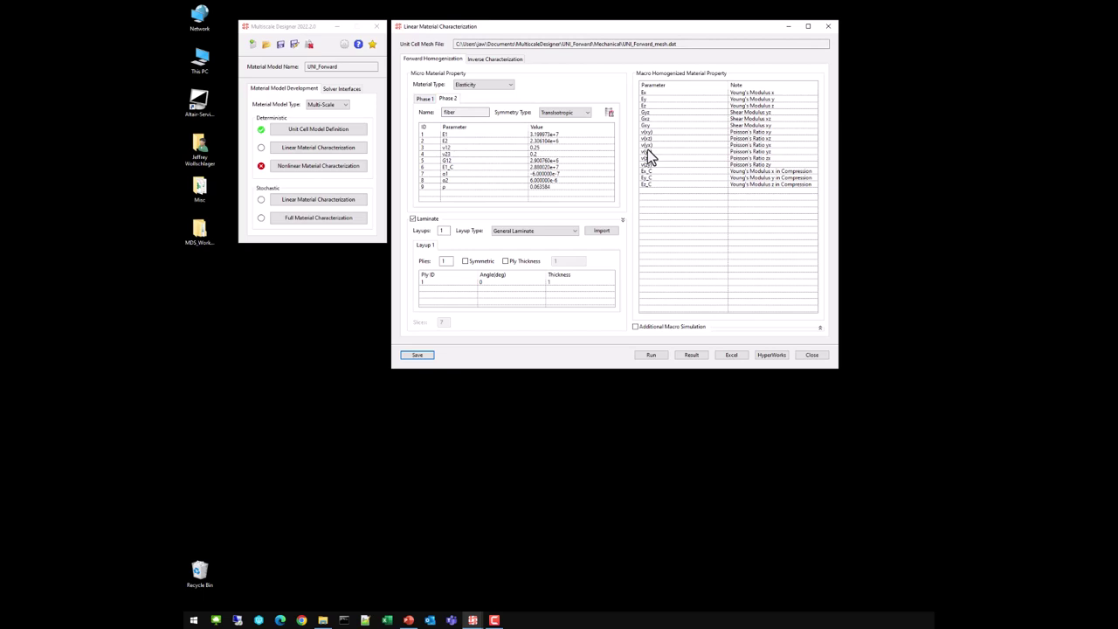
{"action": "double_click", "coordinate": [443, 232]}
{"action": "type", "text": "4"}
{"action": "left_click", "coordinate": [481, 283]}
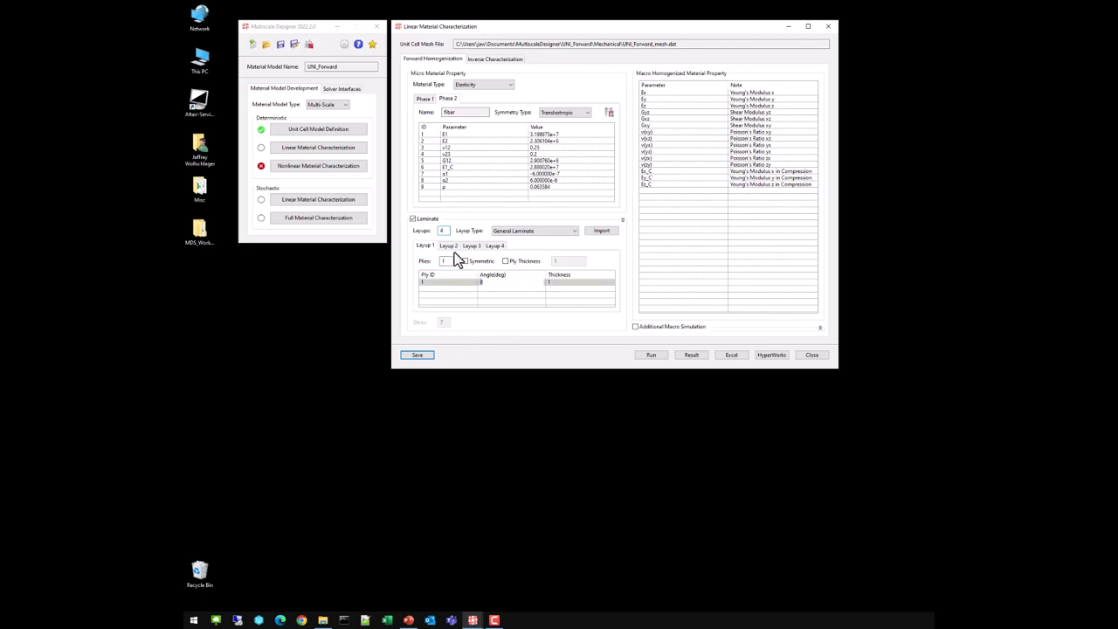
Set the ply angle of Layup 2 to 90 degrees
{"action": "left_click", "coordinate": [452, 247]}
{"action": "left_click", "coordinate": [483, 282]}
{"action": "type", "text": "90"}
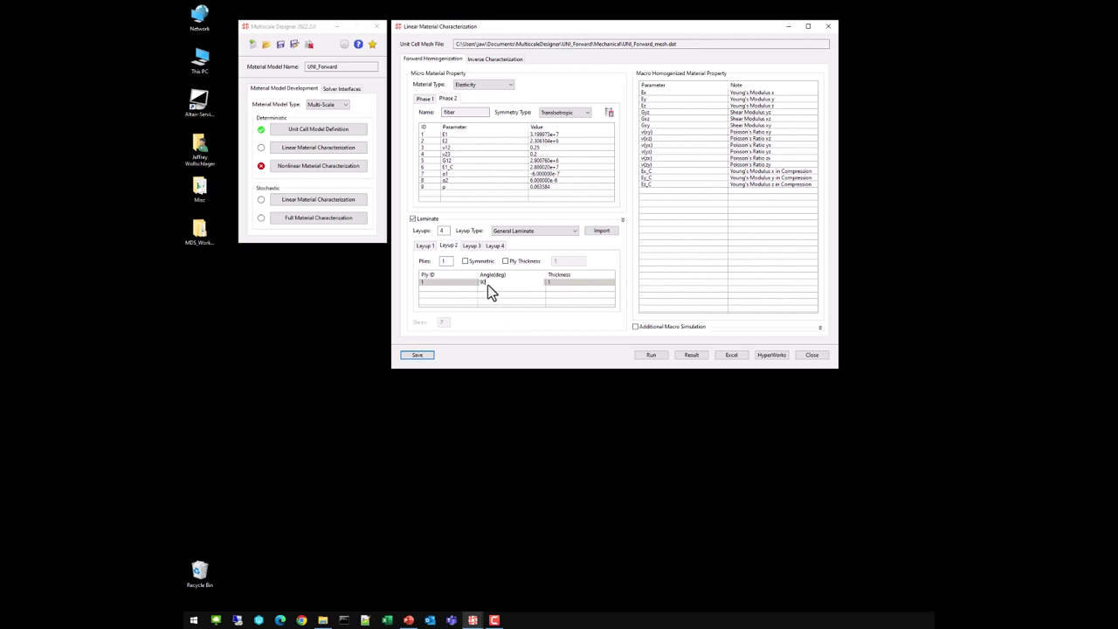
Define Layup 3 as a symmetric laminate with 2 plies at 45 and -45 degrees
{"action": "left_click", "coordinate": [472, 247]}
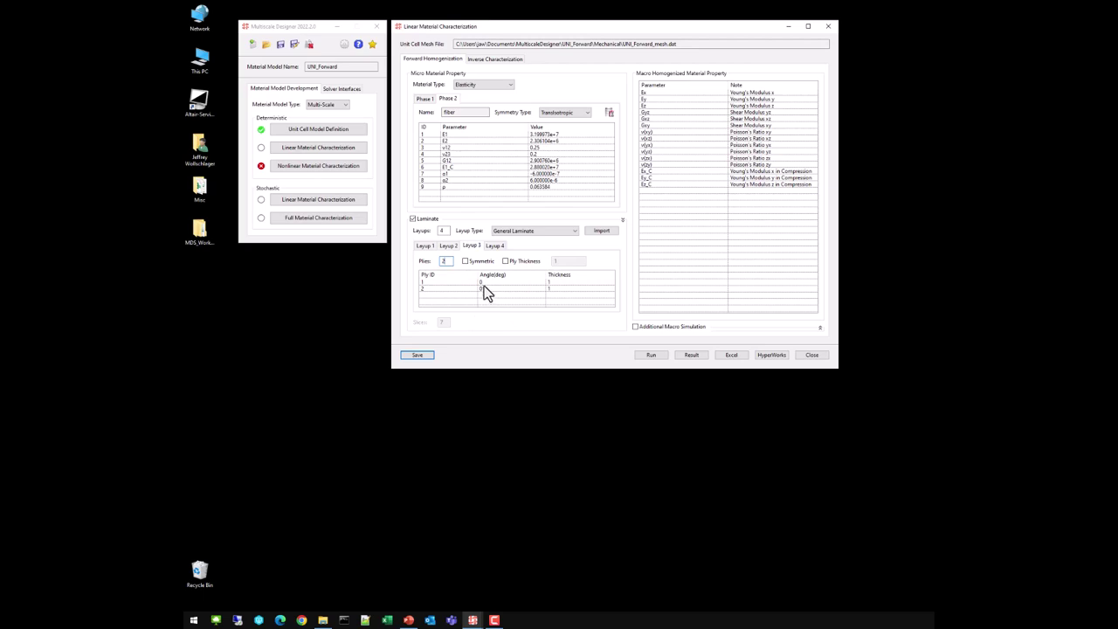
{"action": "left_click", "coordinate": [484, 284]}
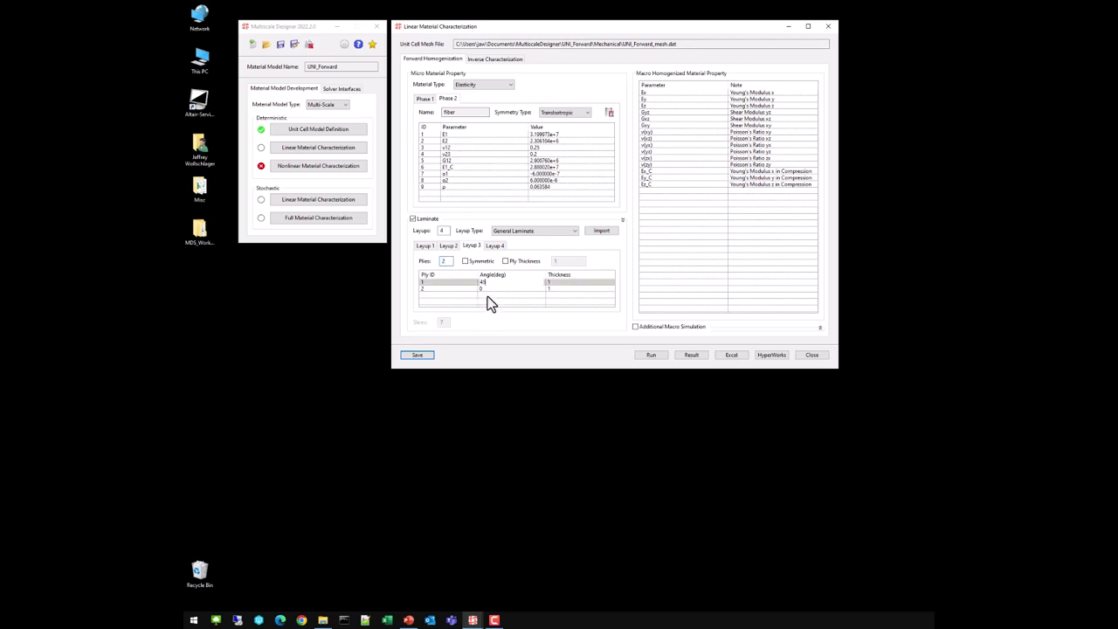
{"action": "type", "text": "45"}
{"action": "left_click", "coordinate": [487, 291]}
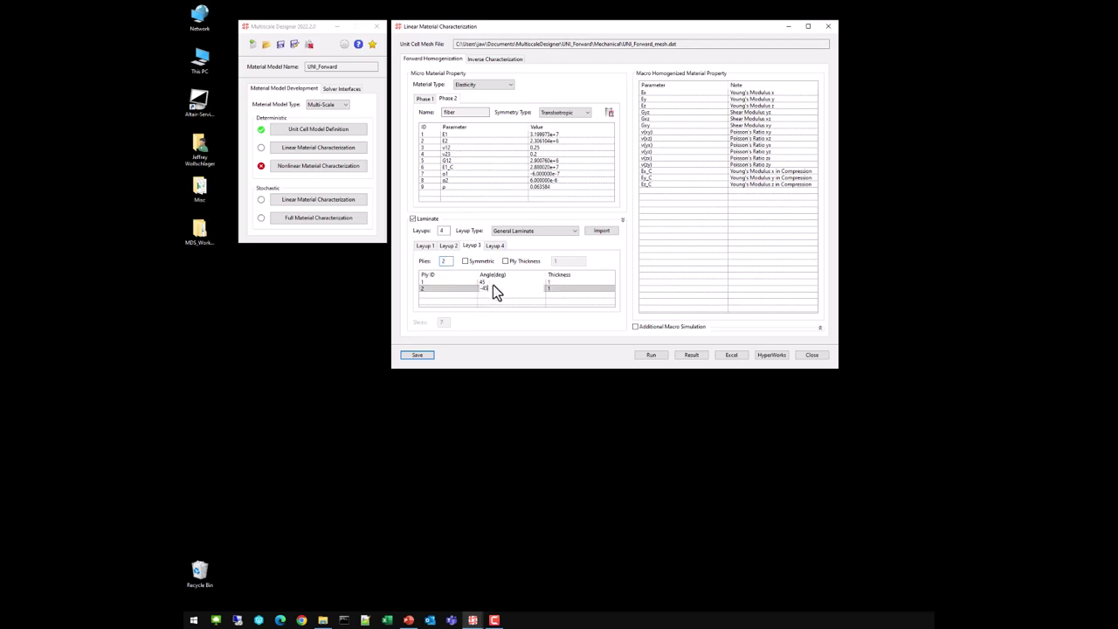
{"action": "left_click", "coordinate": [468, 263]}
Define Layup 4 as a symmetric laminate with 4 plies at -45, 0, 45 and 90 degrees
{"action": "left_click", "coordinate": [496, 246]}
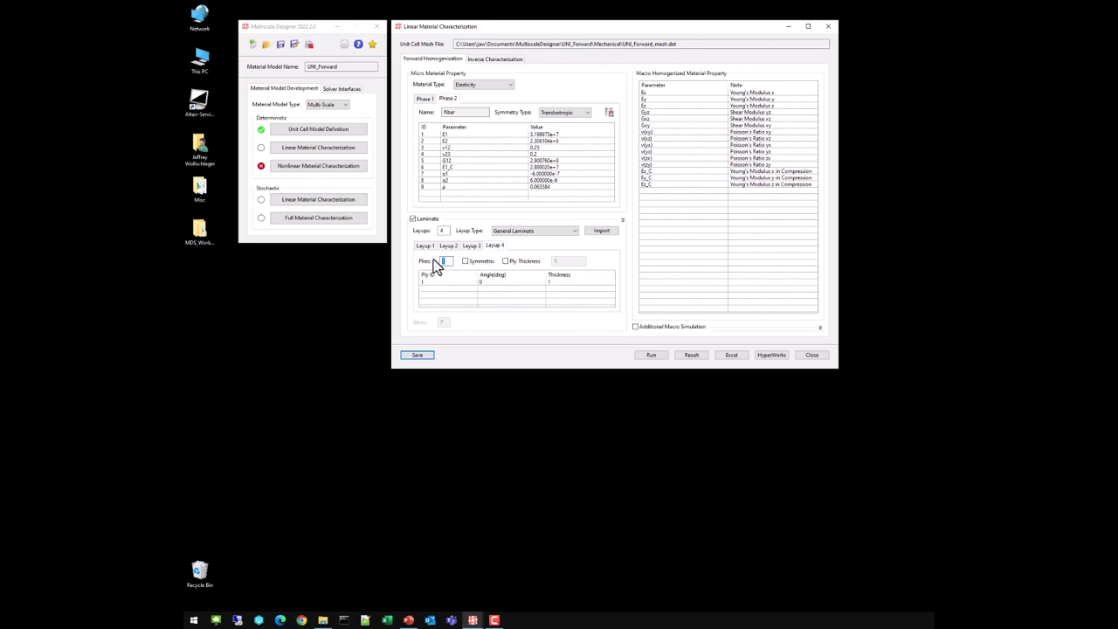
{"action": "type", "text": "4"}
{"action": "left_click", "coordinate": [491, 282]}
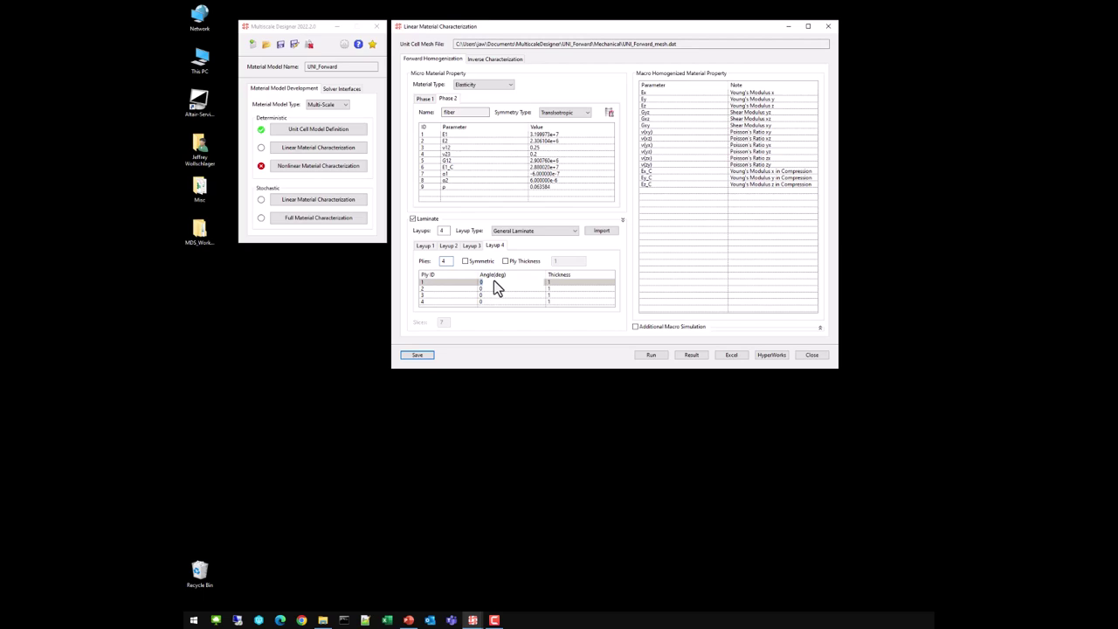
{"action": "type", "text": "-45"}
{"action": "left_click", "coordinate": [496, 294]}
{"action": "type", "text": "45"}
{"action": "left_click", "coordinate": [496, 300]}
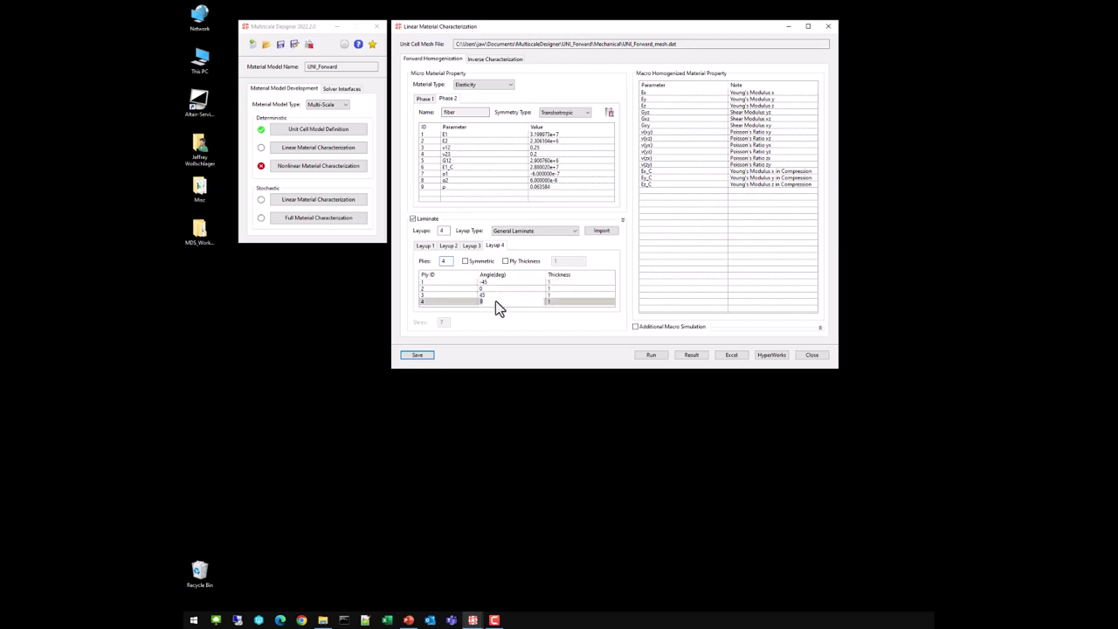
{"action": "type", "text": "90"}
{"action": "left_click", "coordinate": [466, 261]}
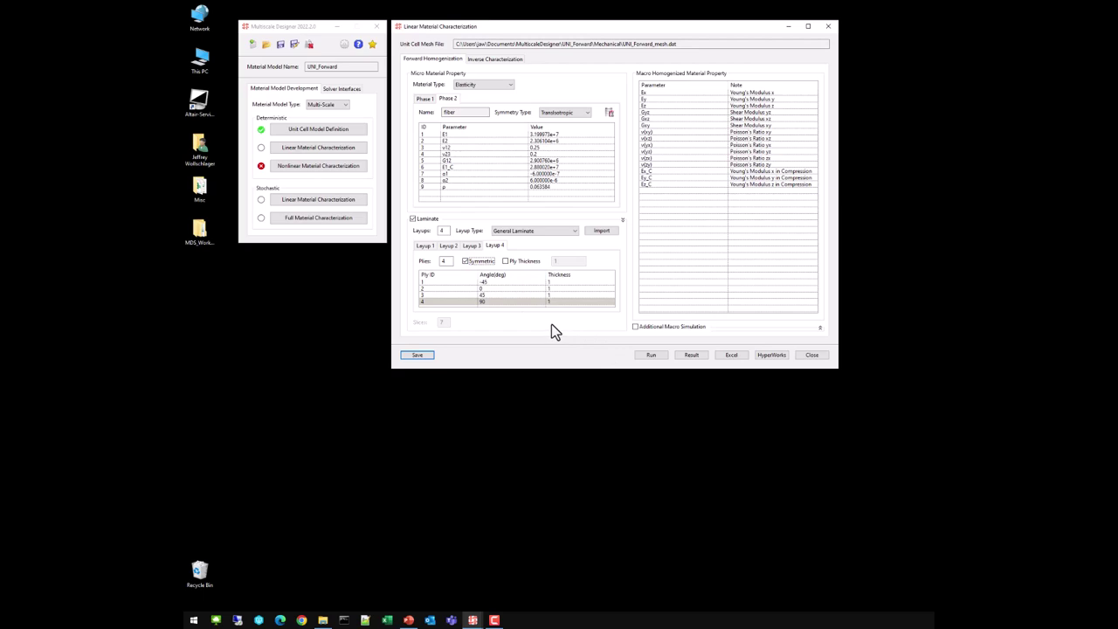
Review the ply definitions of the layups, from Layup 1 through Layup 4
{"action": "left_click", "coordinate": [426, 246]}
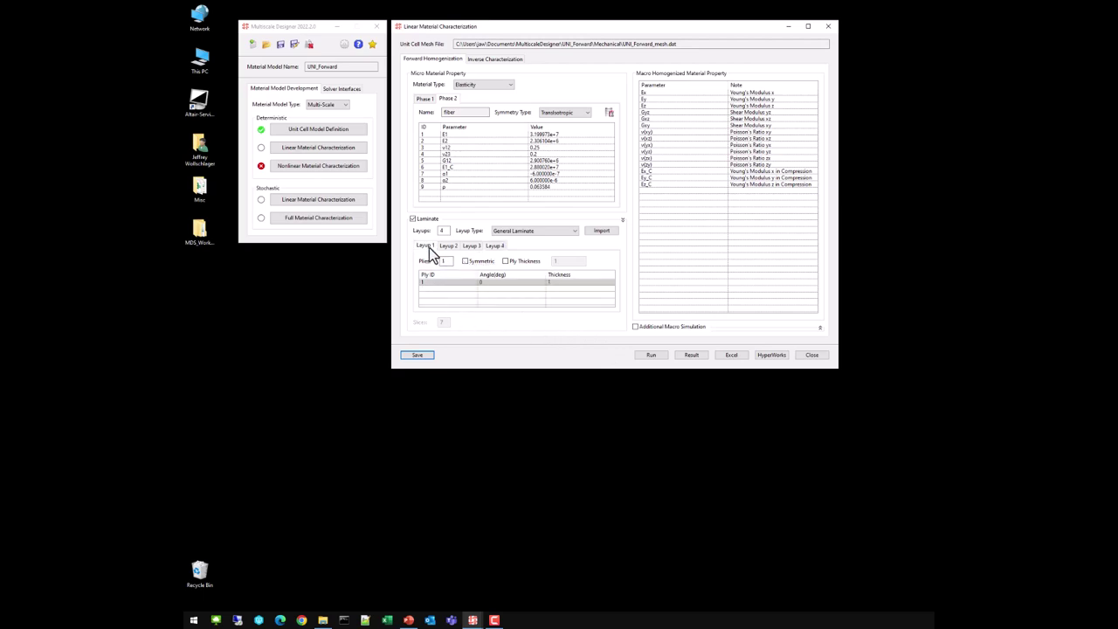
{"action": "left_click", "coordinate": [446, 246]}
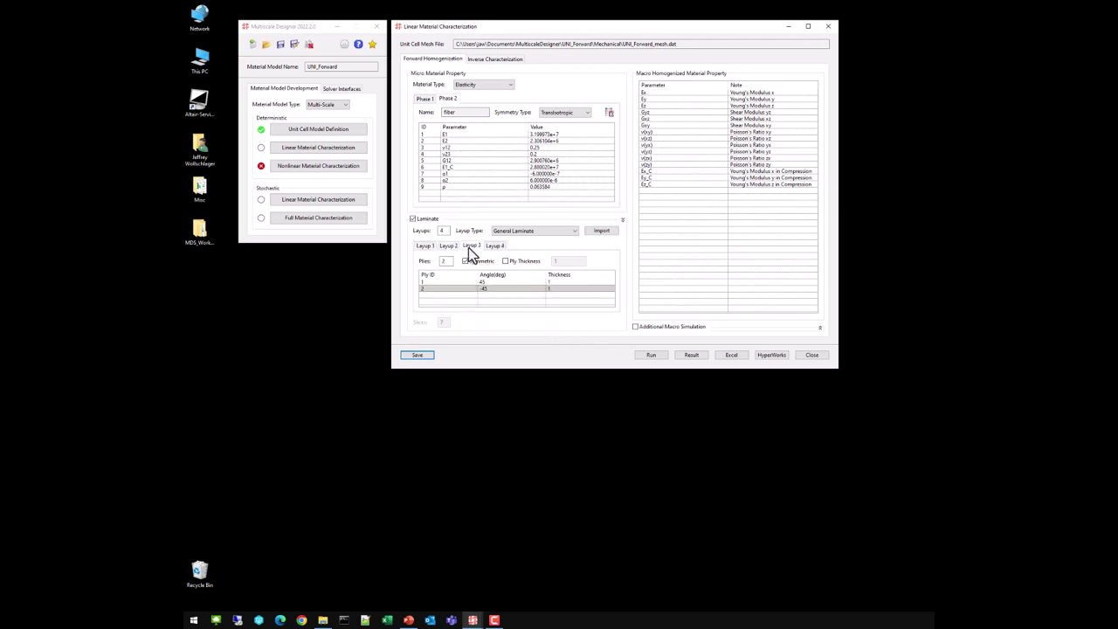
{"action": "left_click", "coordinate": [494, 247]}
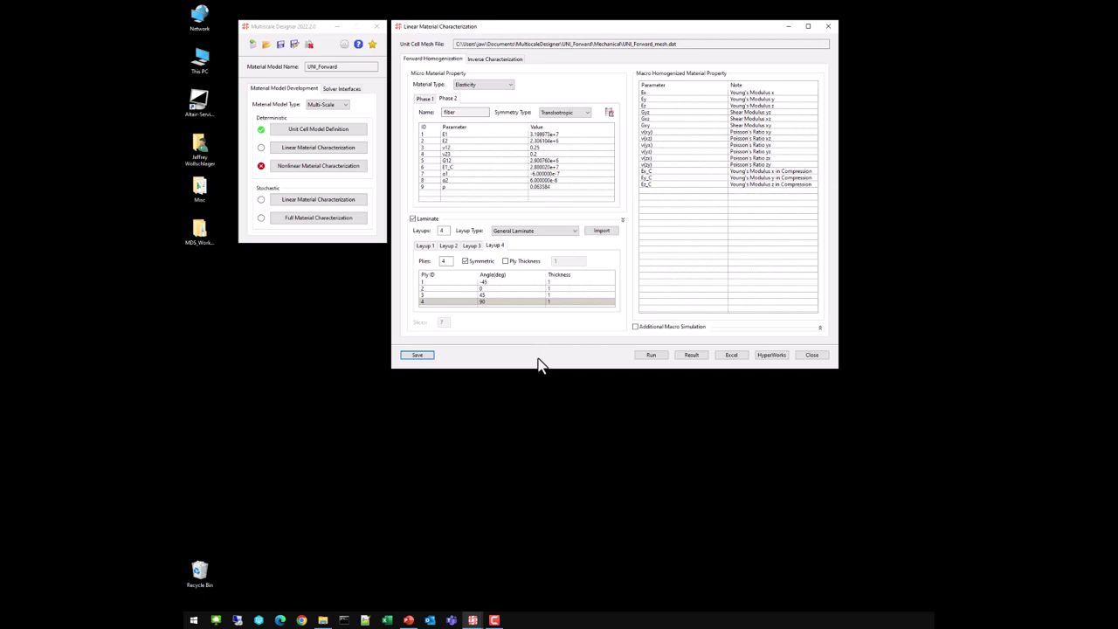
Run the linear forward homogenization with the four layups and close the backend program once it completes
{"action": "left_click", "coordinate": [651, 356]}
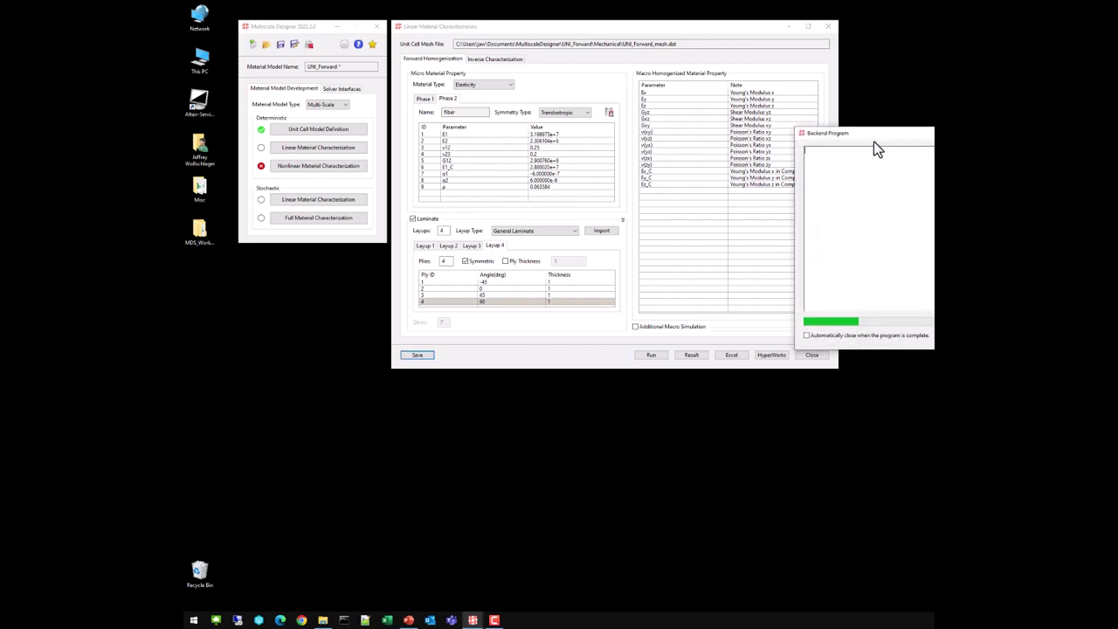
{"action": "left_click_drag", "start_coordinate": [869, 138], "coordinate": [710, 225]}
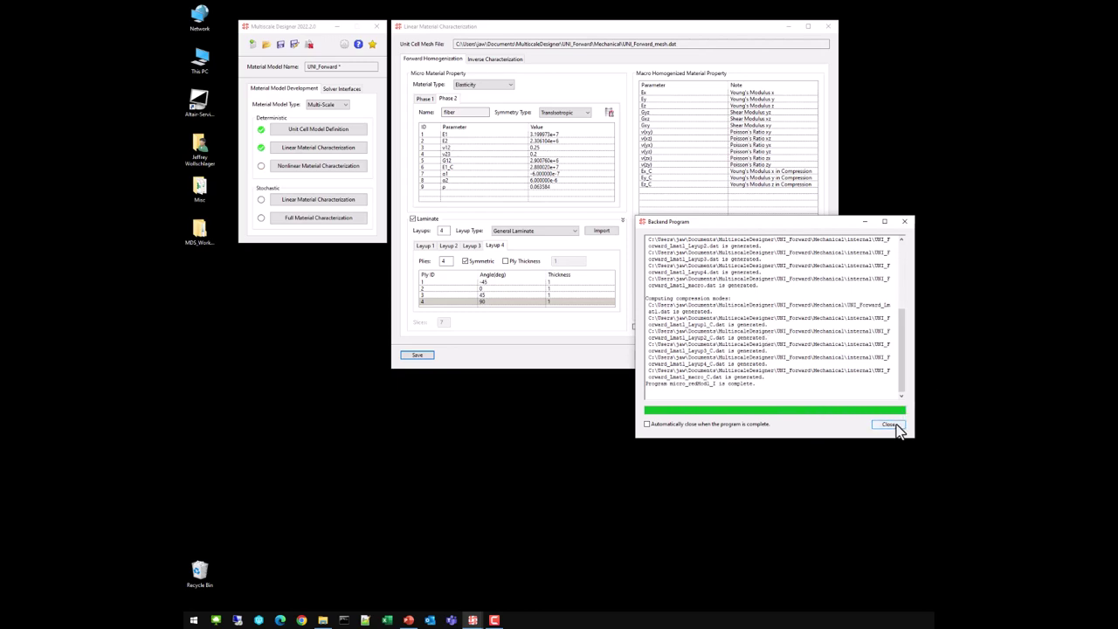
{"action": "left_click", "coordinate": [889, 424]}
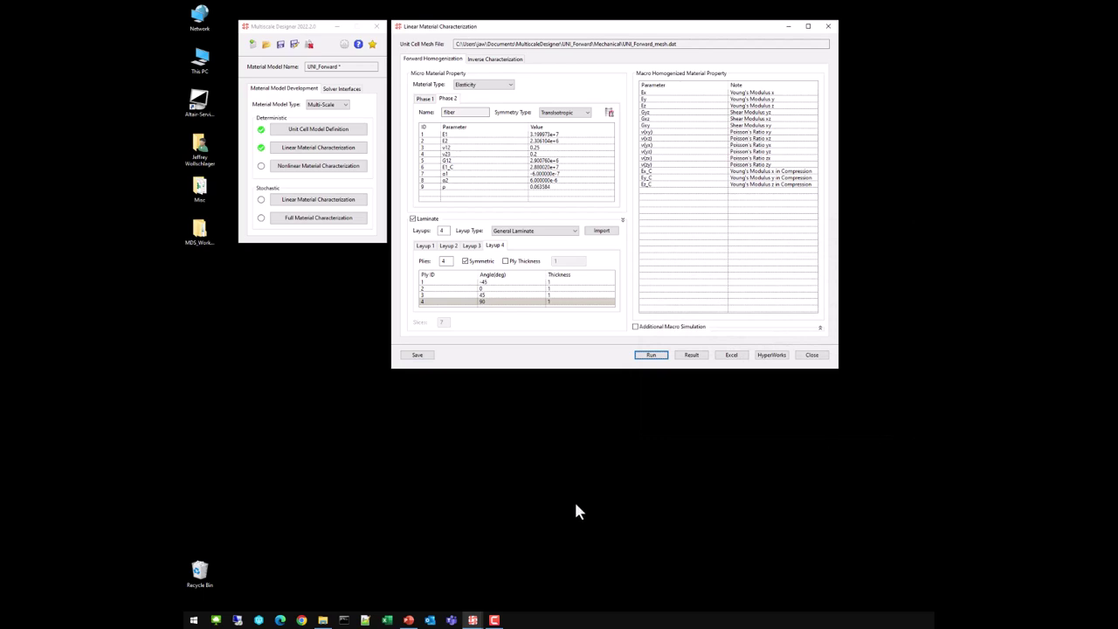
Open the linear material results in a maximized window and examine the micro-scale matrix and fiber properties
{"action": "left_click", "coordinate": [691, 355]}
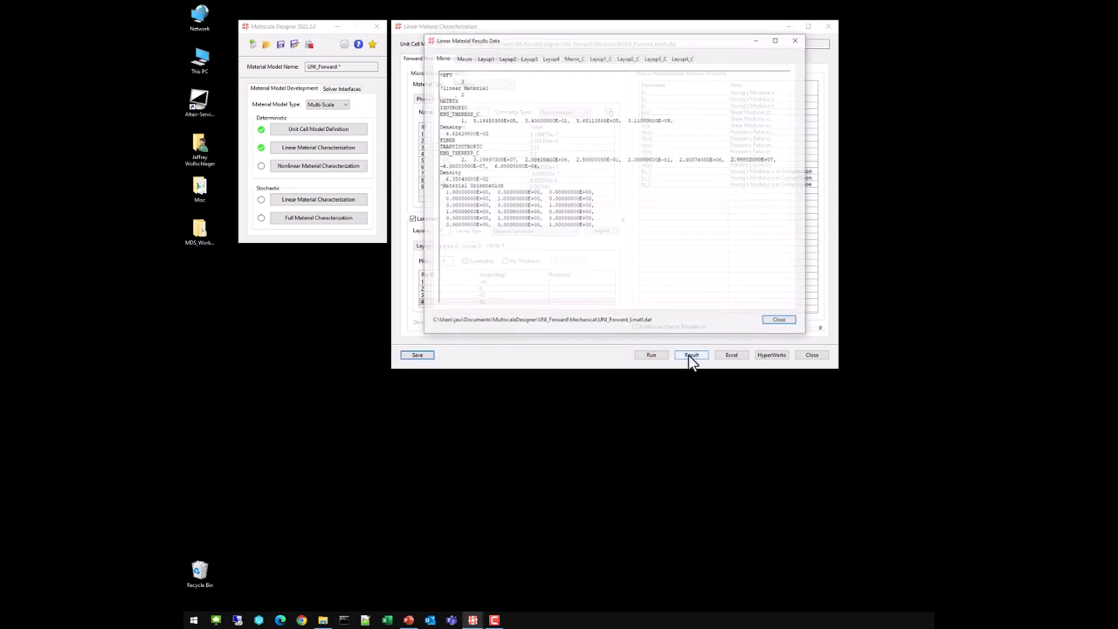
{"action": "double_click", "coordinate": [540, 40]}
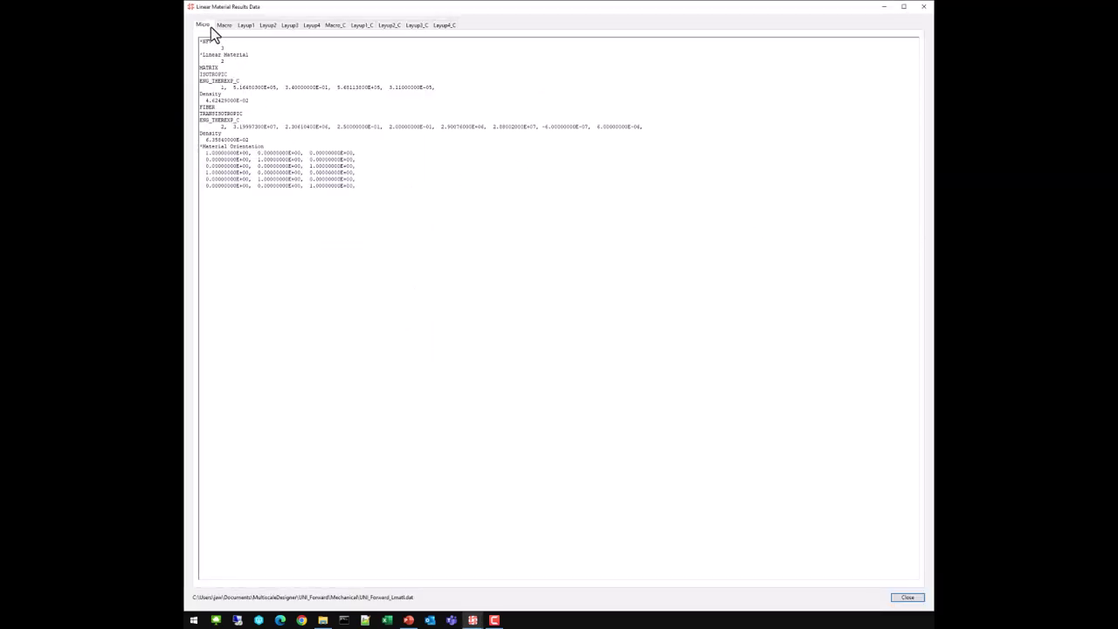
{"action": "scroll", "coordinate": [235, 86], "scroll_direction": "up", "scroll_amount": 3}
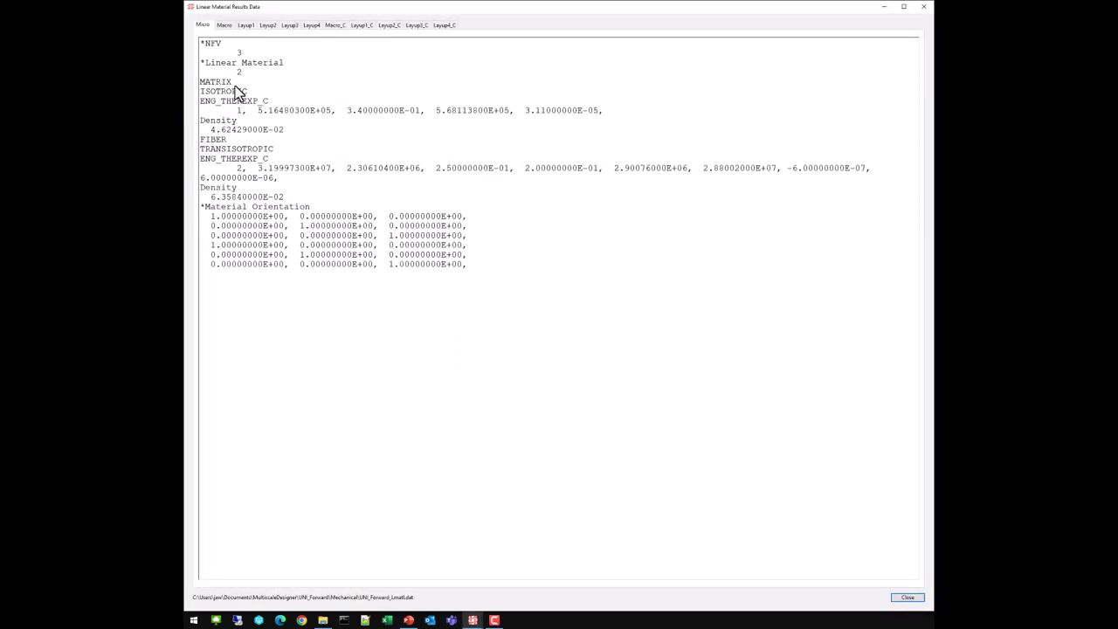
{"action": "scroll", "coordinate": [234, 86], "scroll_direction": "up", "scroll_amount": 1}
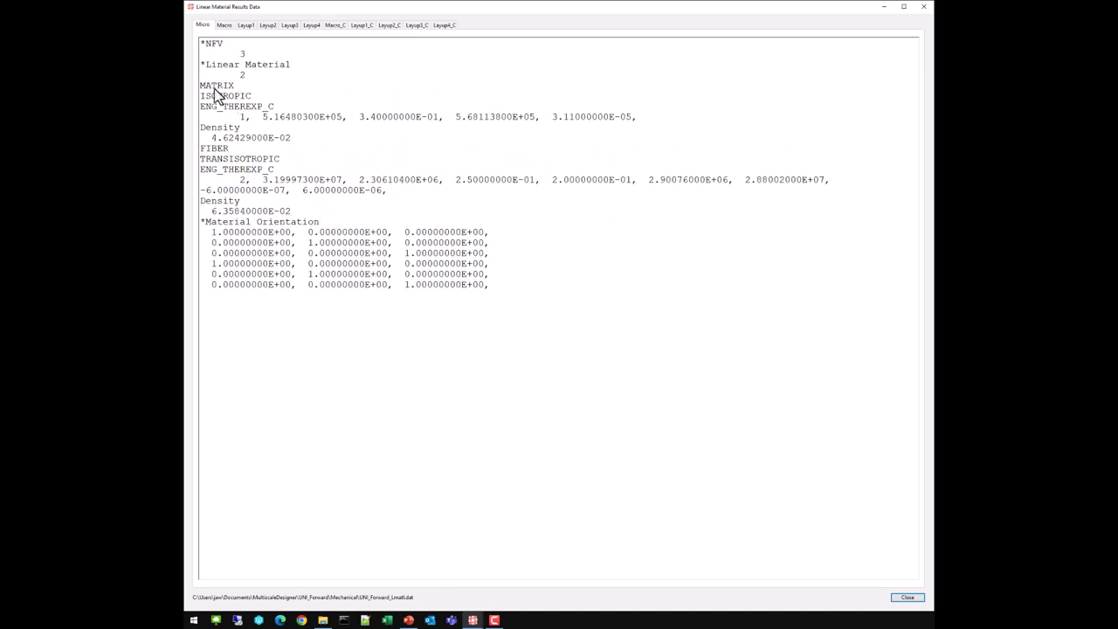
{"action": "left_click_drag", "start_coordinate": [201, 87], "coordinate": [401, 136]}
{"action": "left_click_drag", "start_coordinate": [201, 149], "coordinate": [400, 194]}
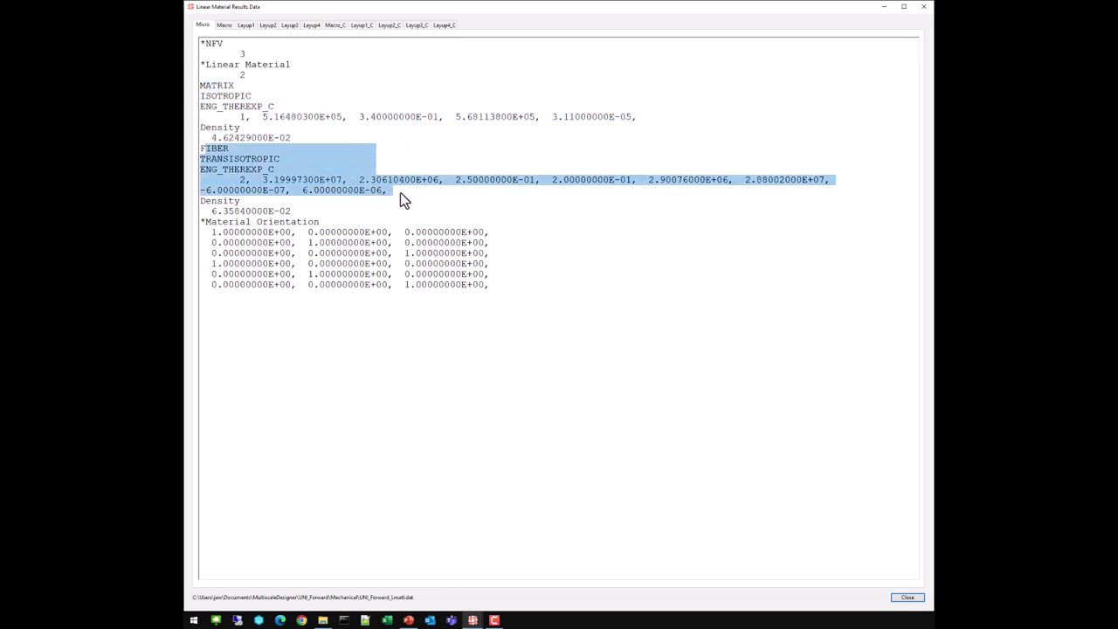
Examine the homogenized ply moduli Ex, Ey, Gxy, Gyz and Gxz in the Macro tension results
{"action": "left_click", "coordinate": [225, 25]}
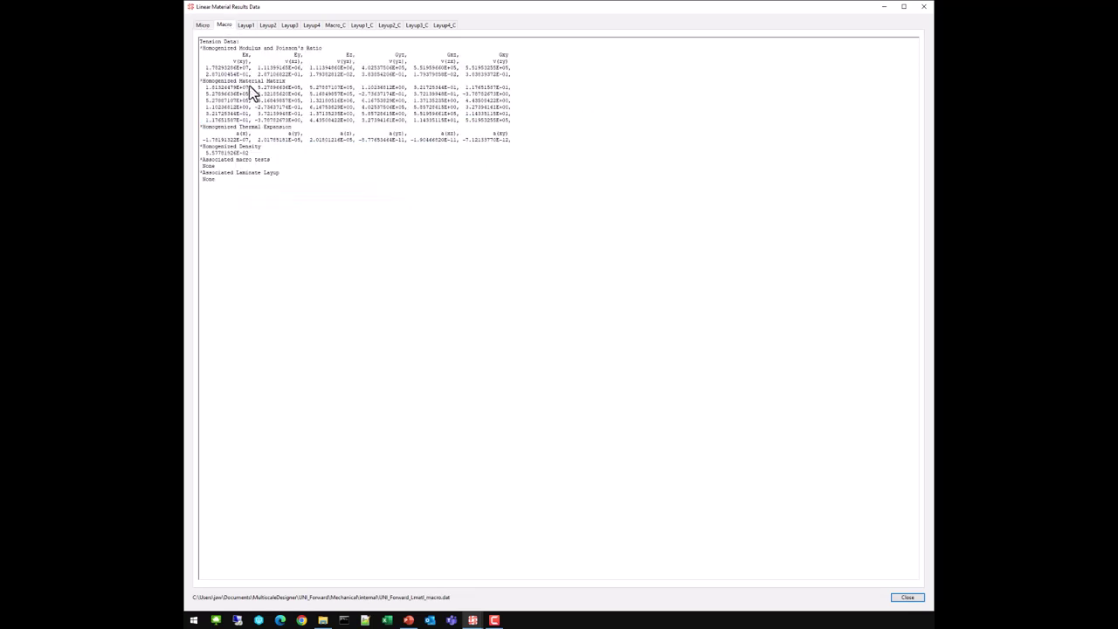
{"action": "scroll", "coordinate": [254, 105], "scroll_direction": "up", "scroll_amount": 3}
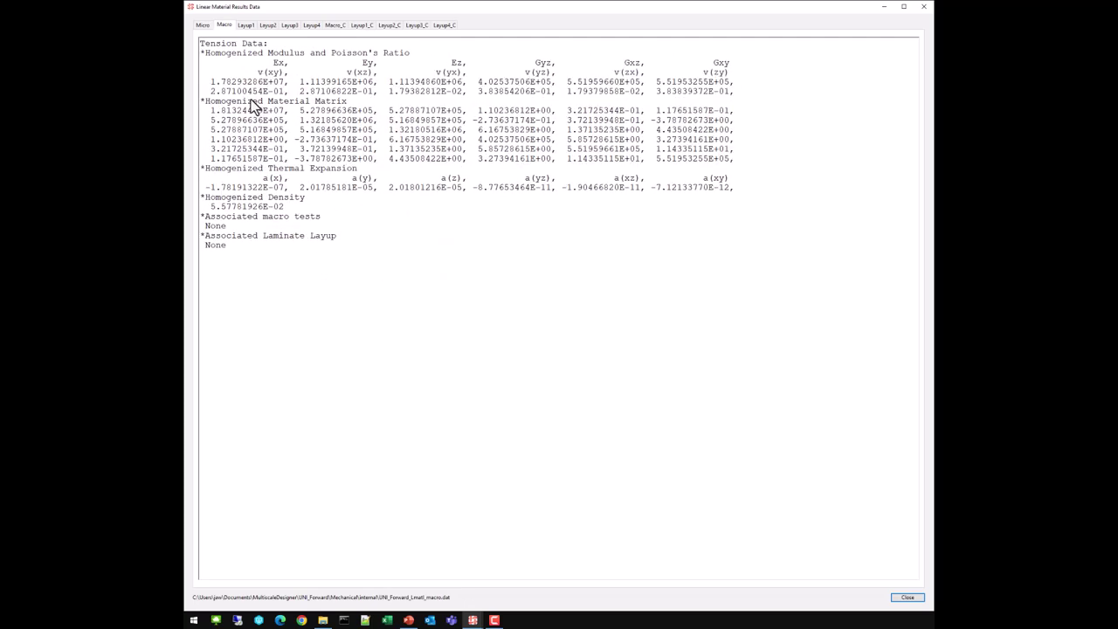
{"action": "scroll", "coordinate": [251, 102], "scroll_direction": "up", "scroll_amount": 1}
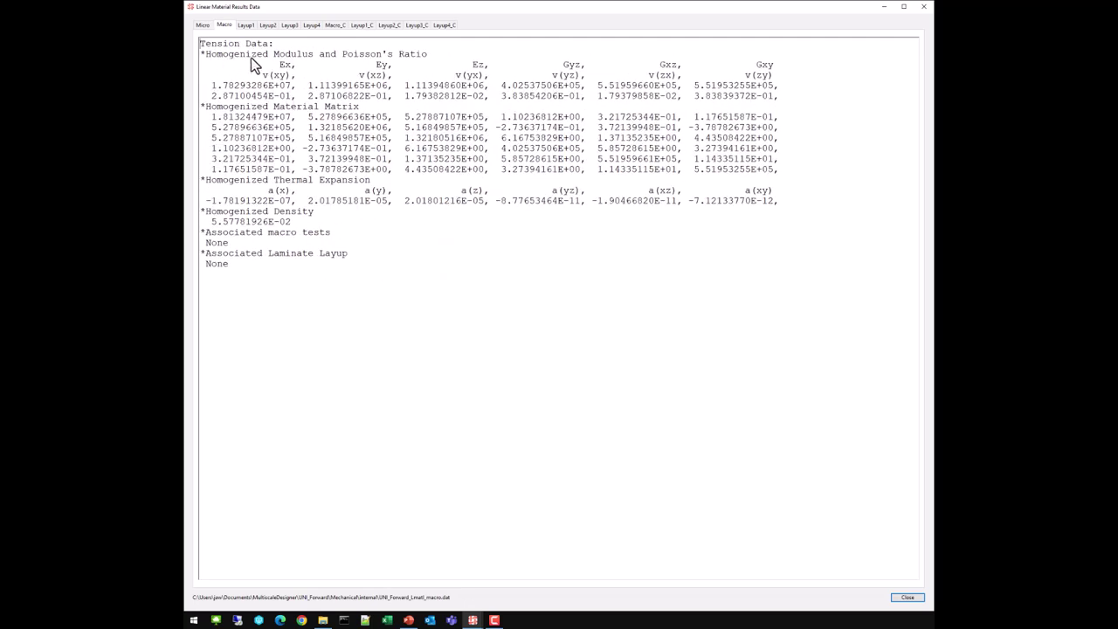
{"action": "double_click", "coordinate": [286, 65]}
{"action": "left_click_drag", "start_coordinate": [211, 86], "coordinate": [297, 86]}
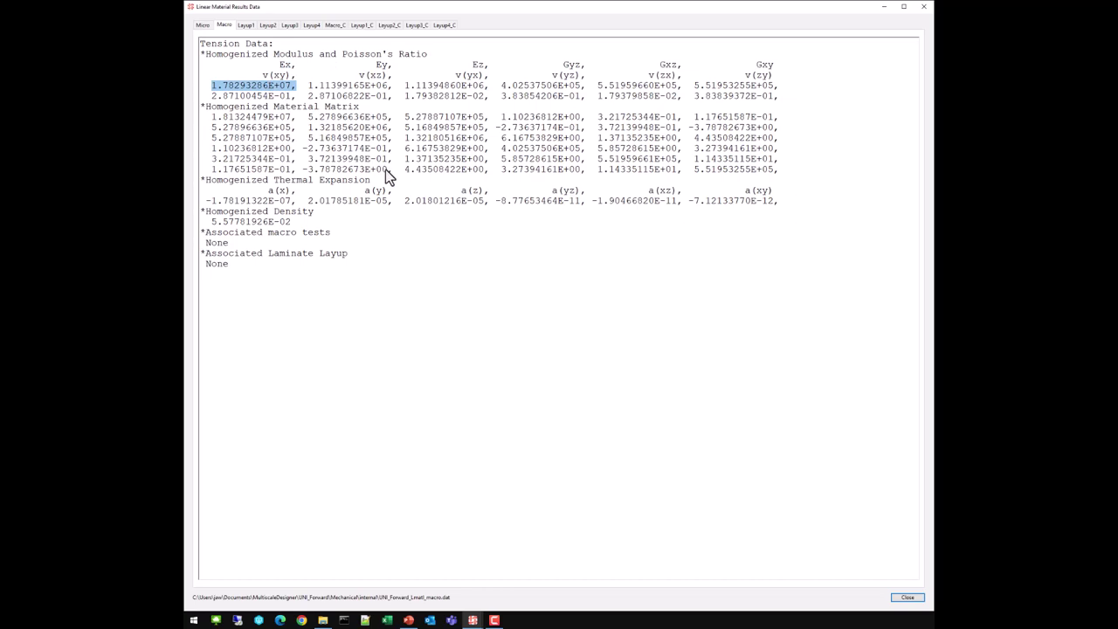
{"action": "double_click", "coordinate": [385, 65]}
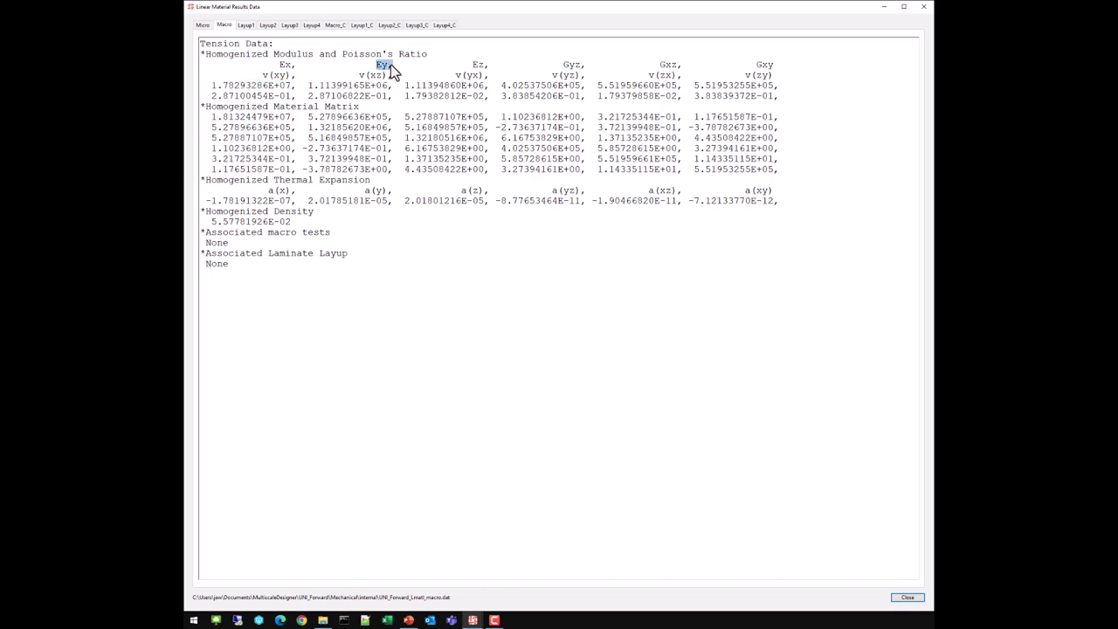
{"action": "left_click_drag", "start_coordinate": [309, 86], "coordinate": [389, 87]}
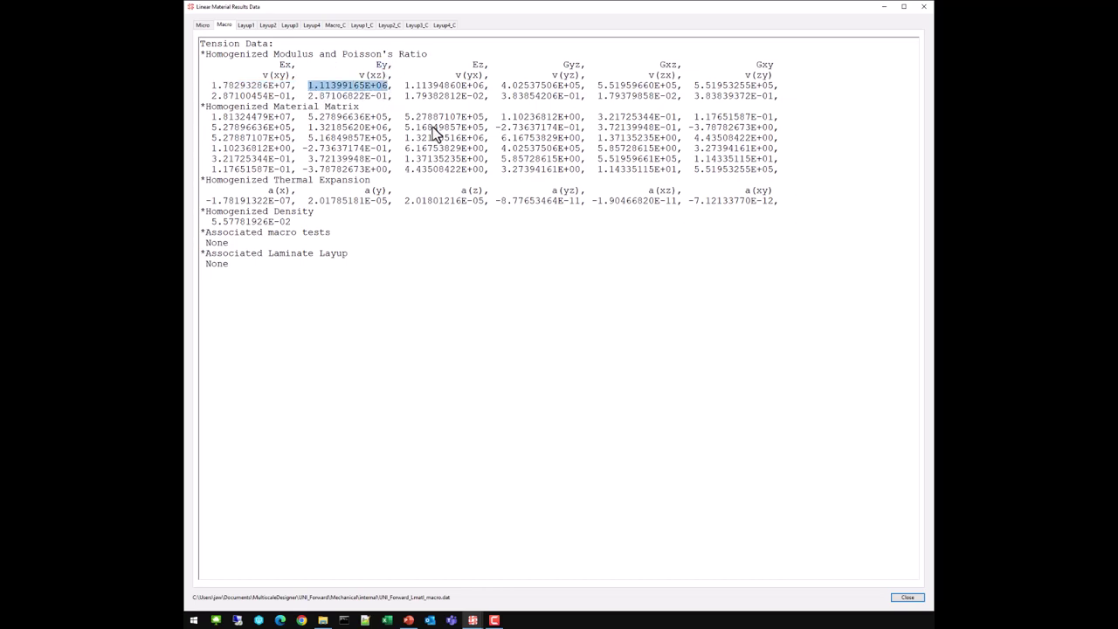
{"action": "left_click_drag", "start_coordinate": [757, 65], "coordinate": [778, 66]}
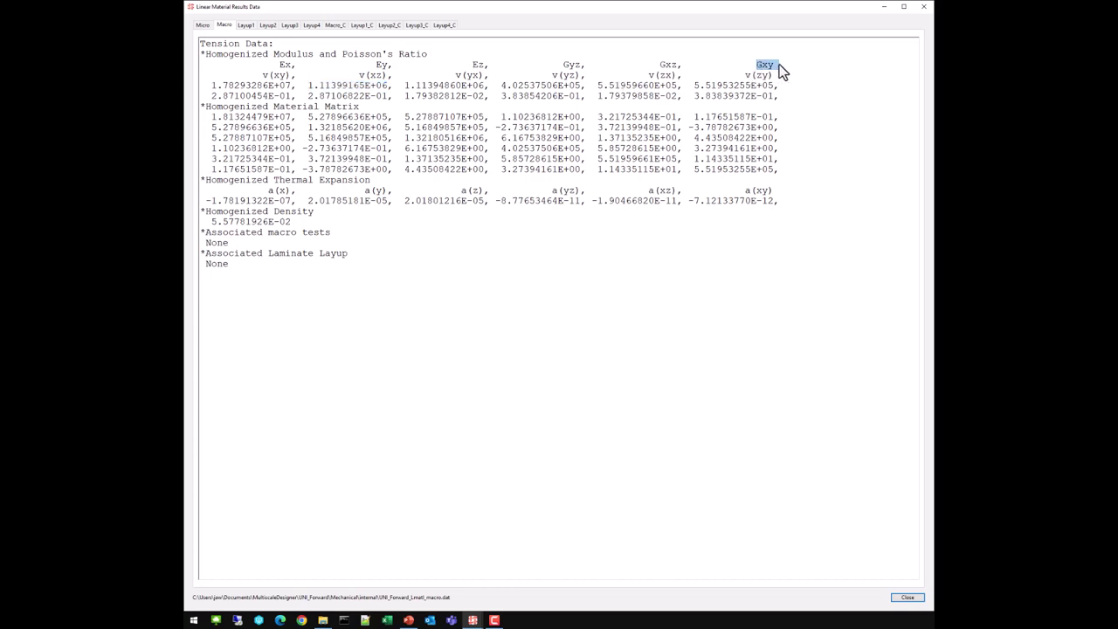
{"action": "left_click_drag", "start_coordinate": [694, 85], "coordinate": [776, 87]}
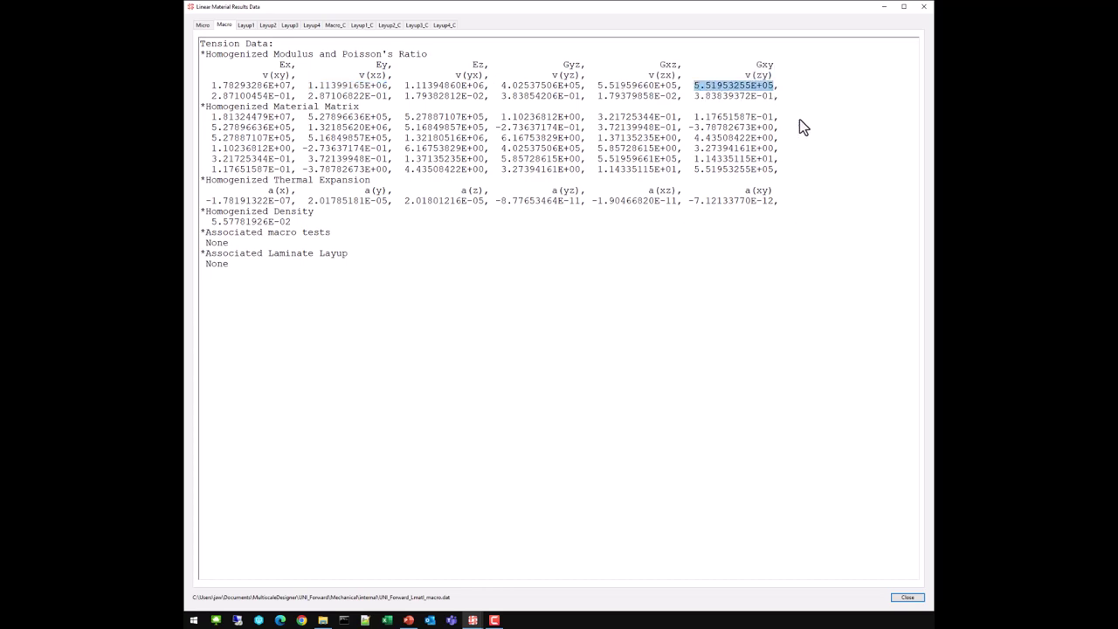
{"action": "left_click_drag", "start_coordinate": [563, 64], "coordinate": [679, 64]}
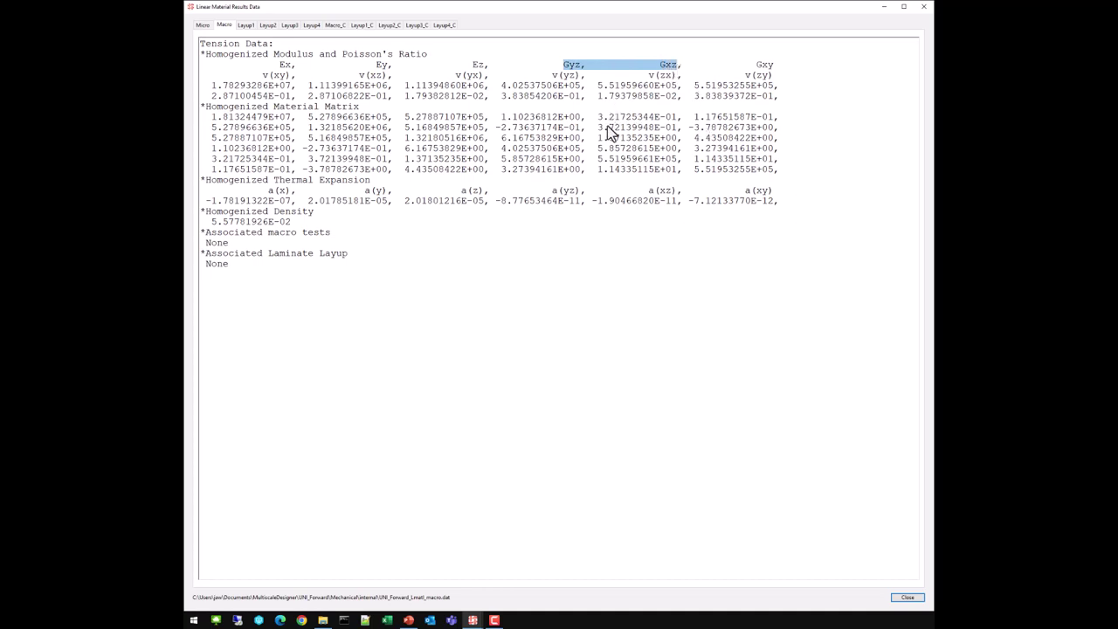
{"action": "left_click_drag", "start_coordinate": [502, 87], "coordinate": [681, 84]}
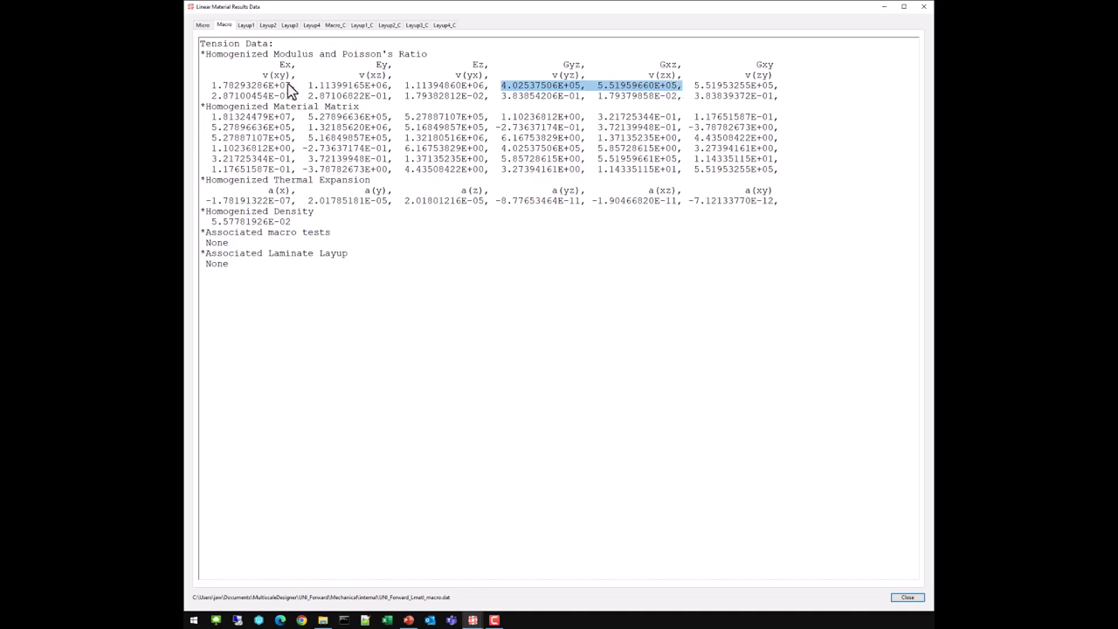
Examine the ply's Poisson's ratios, homogenized material matrix, thermal expansion coefficients and density in the Macro results
{"action": "left_click_drag", "start_coordinate": [262, 76], "coordinate": [772, 80]}
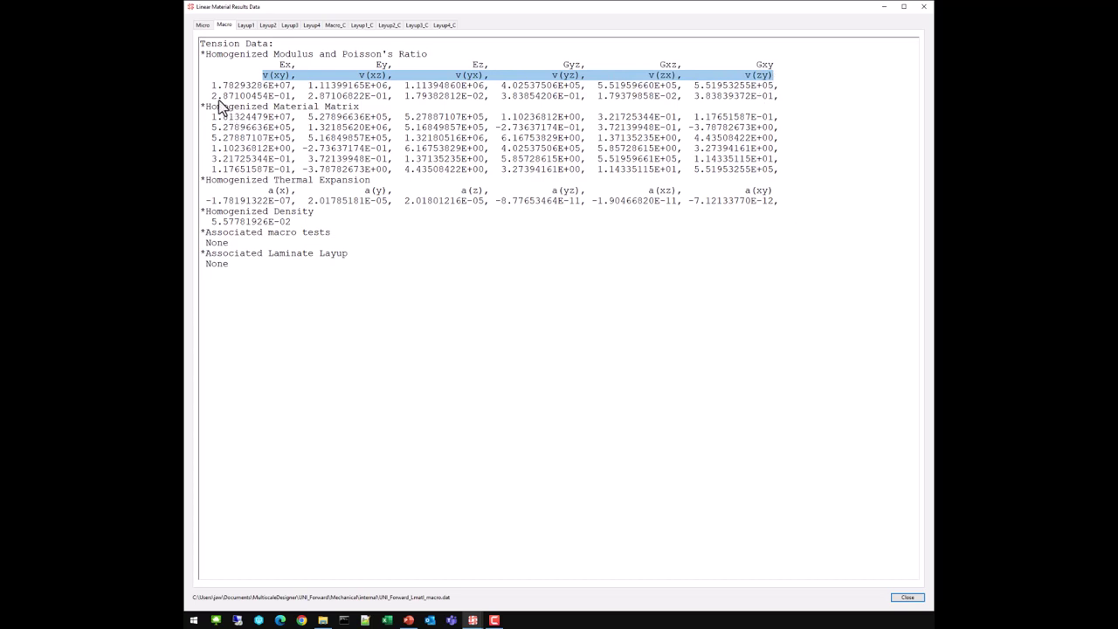
{"action": "left_click_drag", "start_coordinate": [212, 96], "coordinate": [298, 97]}
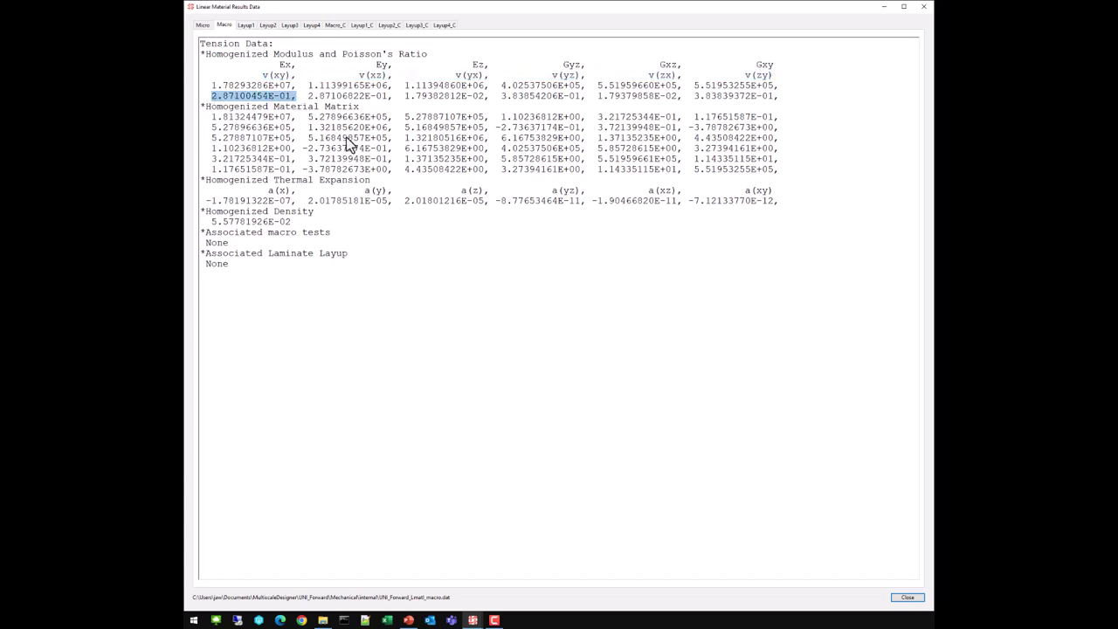
{"action": "left_click_drag", "start_coordinate": [405, 97], "coordinate": [485, 93]}
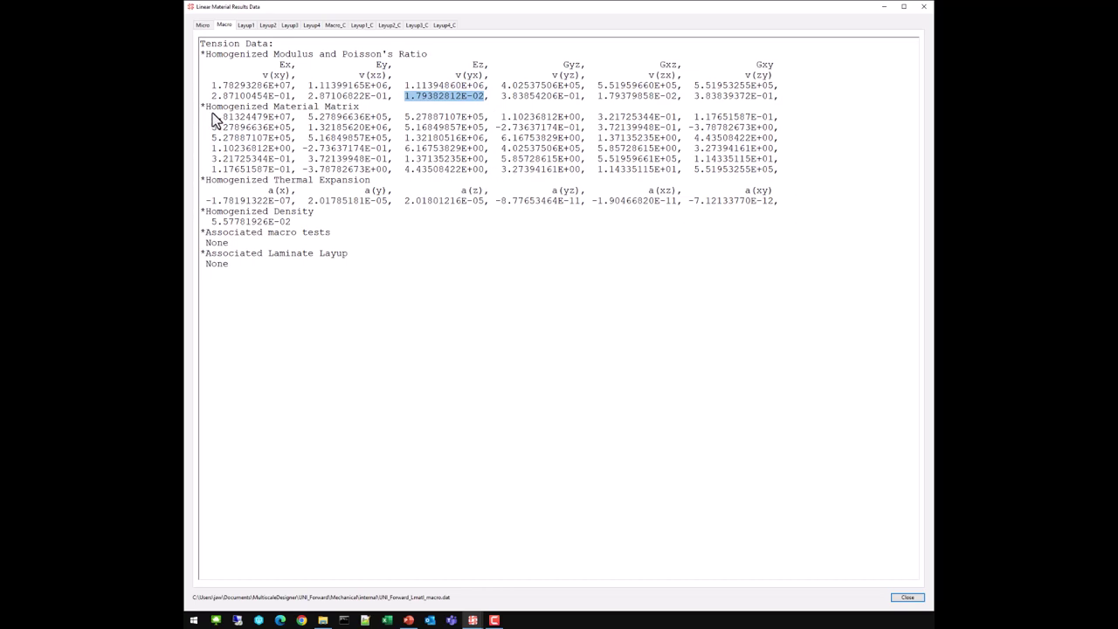
{"action": "left_click_drag", "start_coordinate": [206, 107], "coordinate": [762, 170]}
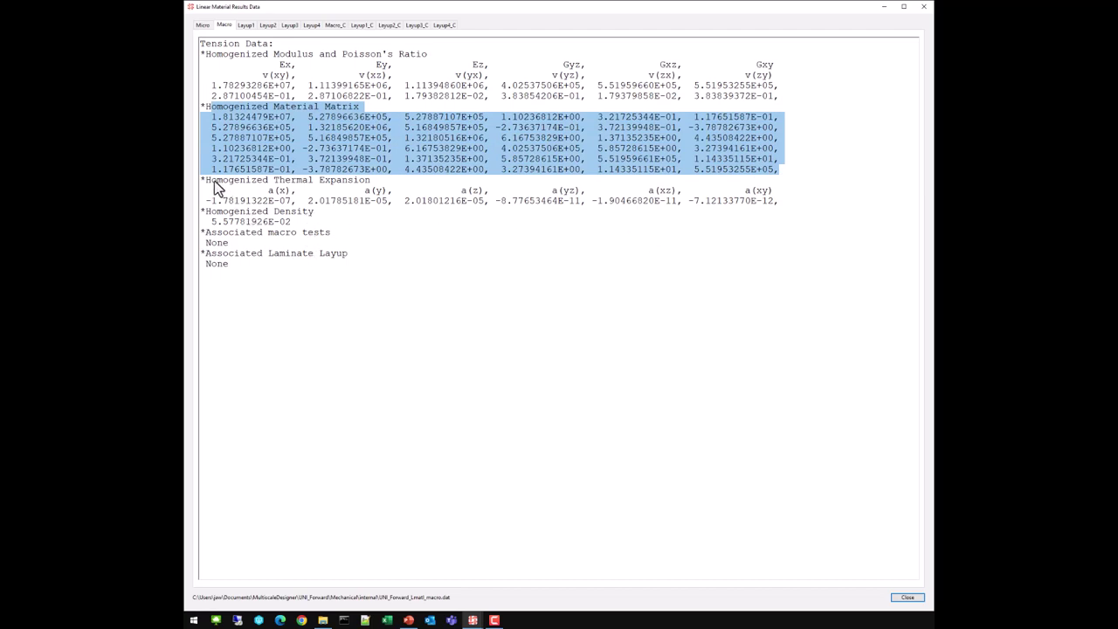
{"action": "left_click_drag", "start_coordinate": [212, 180], "coordinate": [382, 182]}
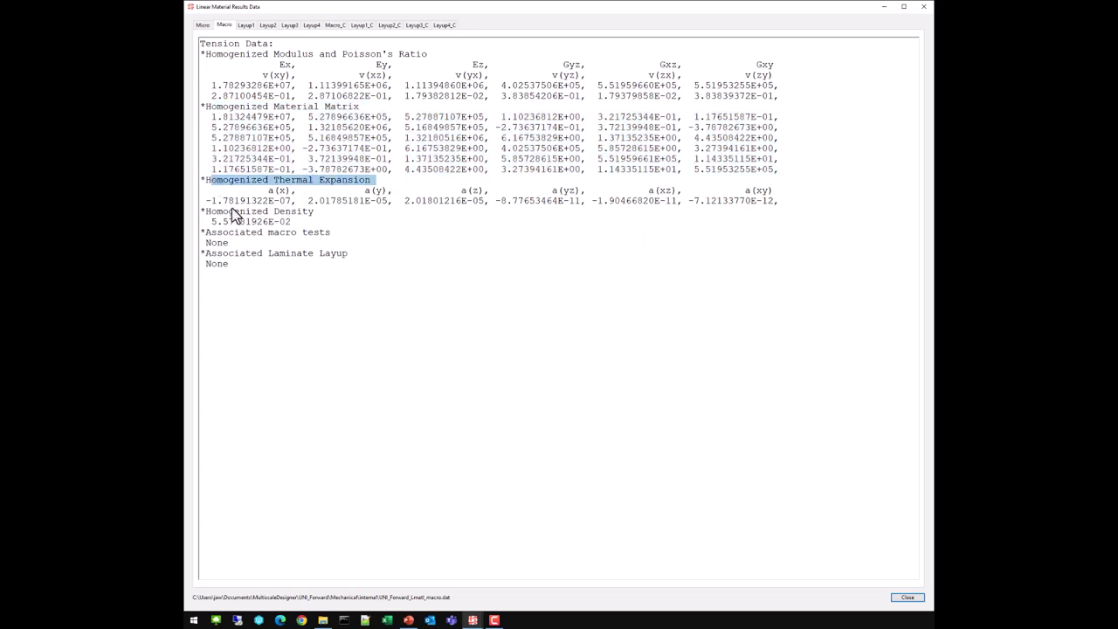
{"action": "left_click_drag", "start_coordinate": [206, 201], "coordinate": [489, 201]}
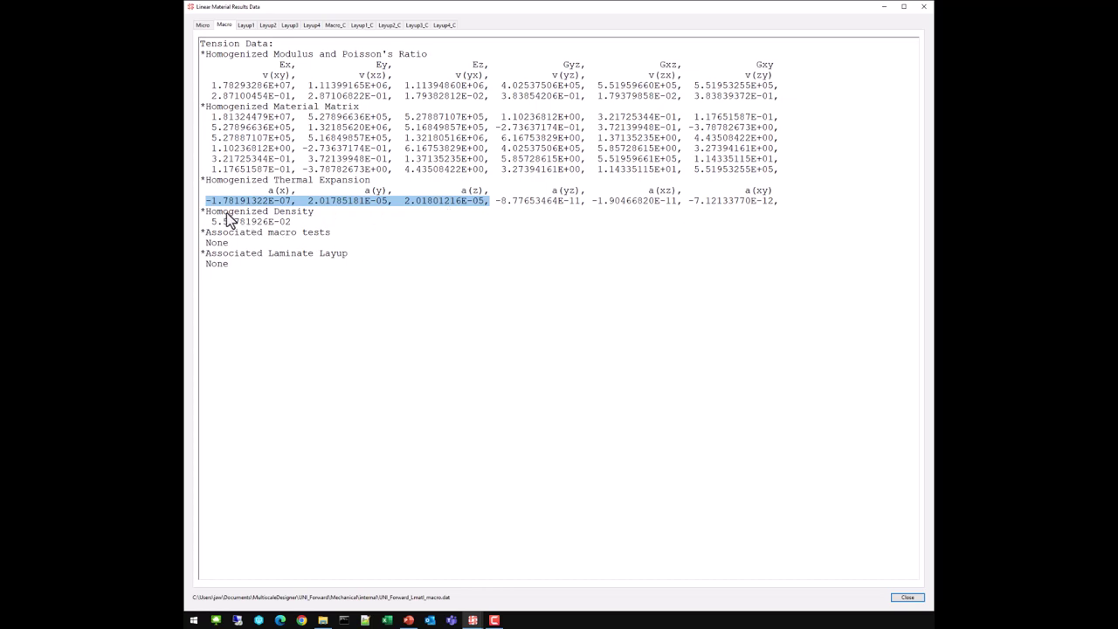
{"action": "left_click_drag", "start_coordinate": [227, 214], "coordinate": [294, 223]}
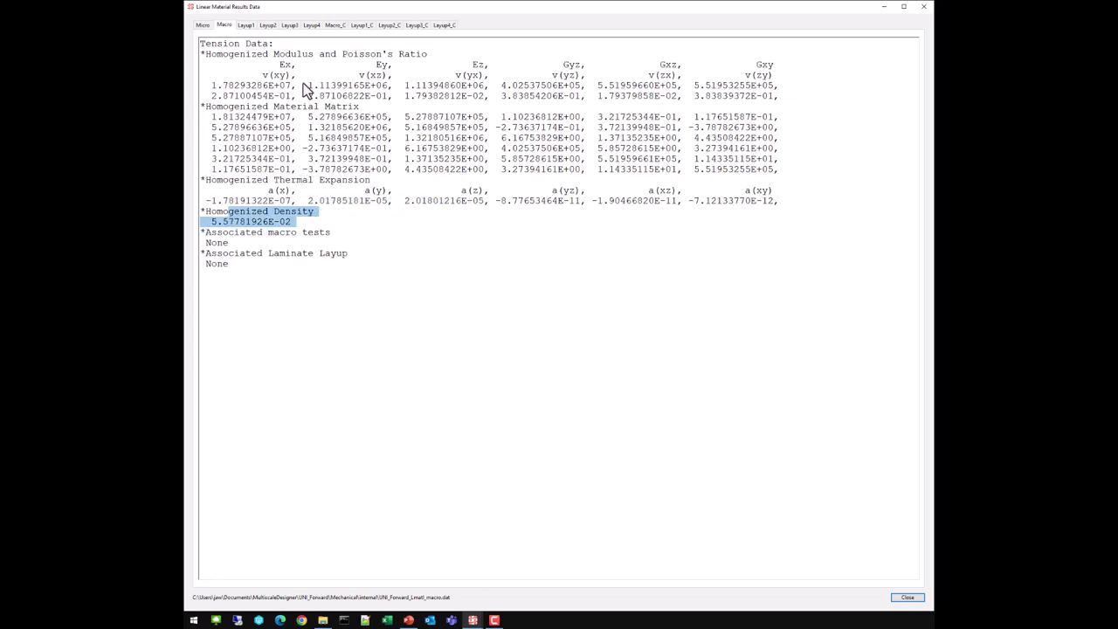
Examine the Layup3 tension results: homogenized Ex and Gxy moduli, material matrix, thermal expansion coefficients and density
{"action": "left_click", "coordinate": [294, 26]}
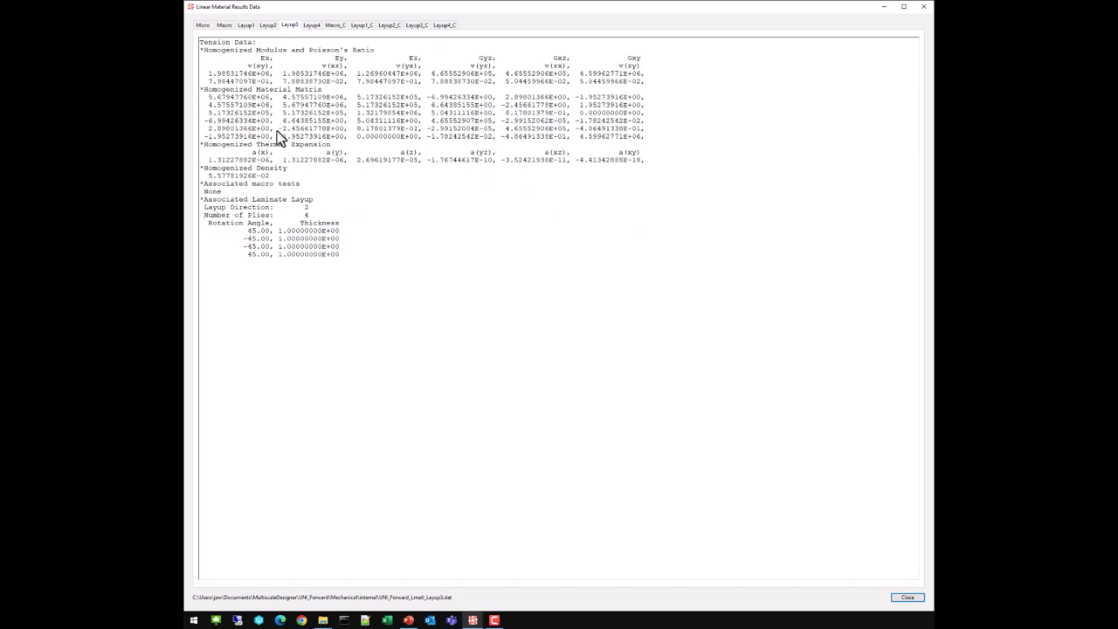
{"action": "scroll", "coordinate": [279, 140], "scroll_direction": "up", "scroll_amount": 3, "text": "ctrl"}
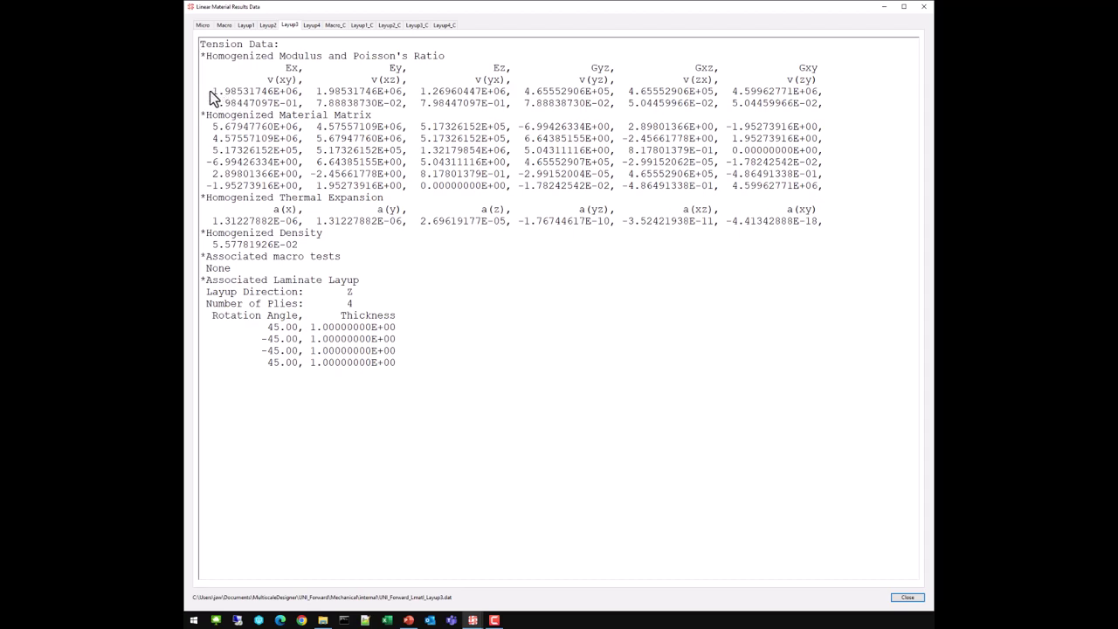
{"action": "left_click_drag", "start_coordinate": [212, 92], "coordinate": [301, 93]}
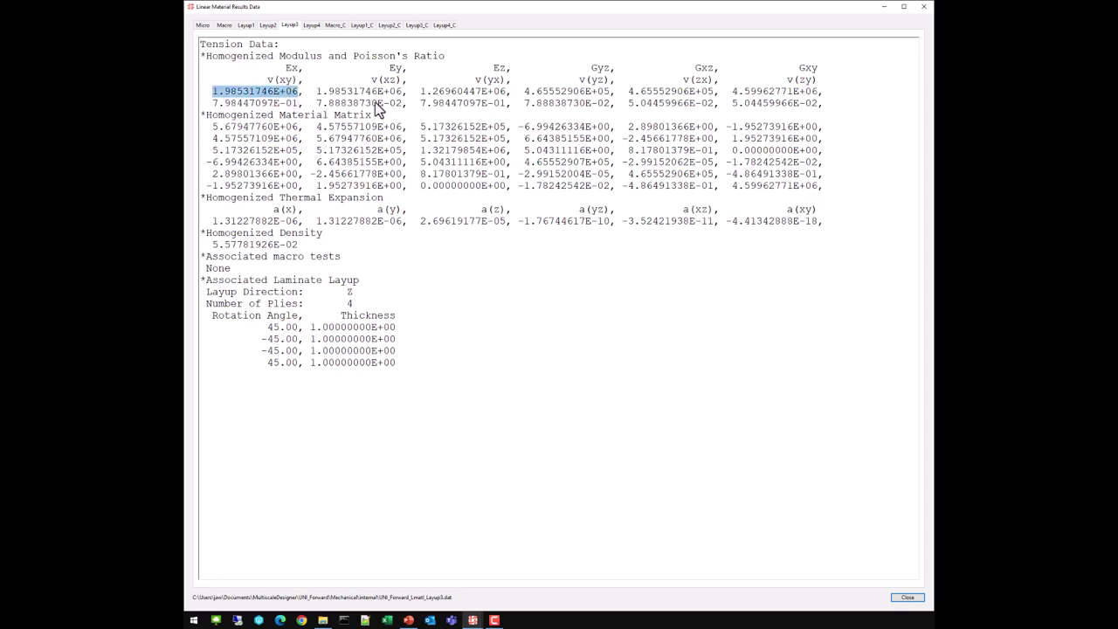
{"action": "left_click", "coordinate": [734, 92]}
{"action": "left_click_drag", "start_coordinate": [734, 92], "coordinate": [819, 93]}
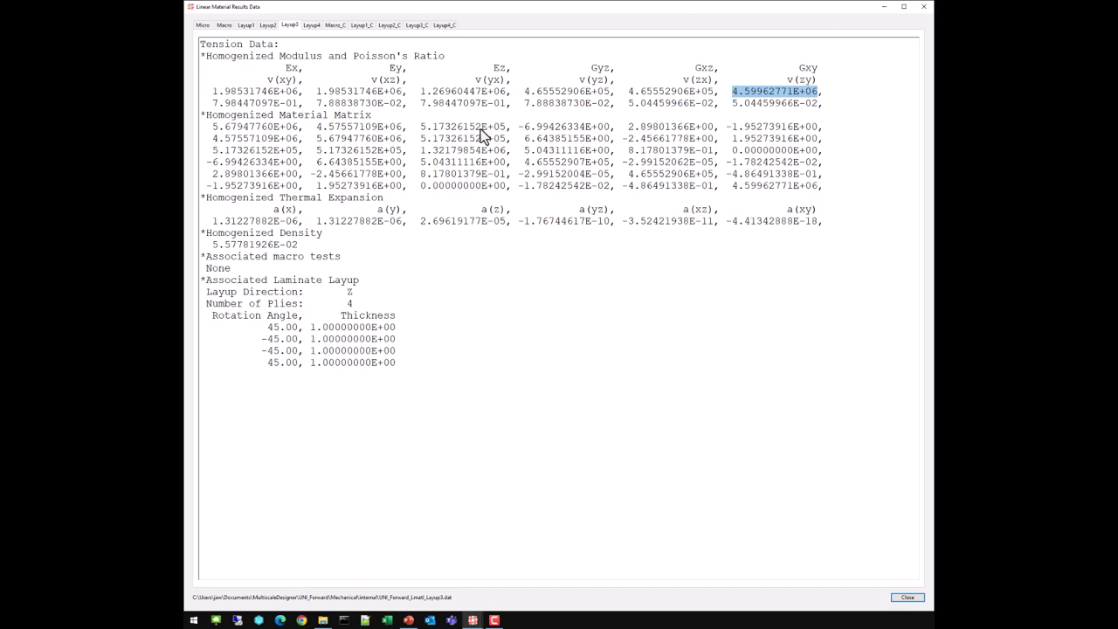
{"action": "left_click_drag", "start_coordinate": [231, 115], "coordinate": [829, 192]}
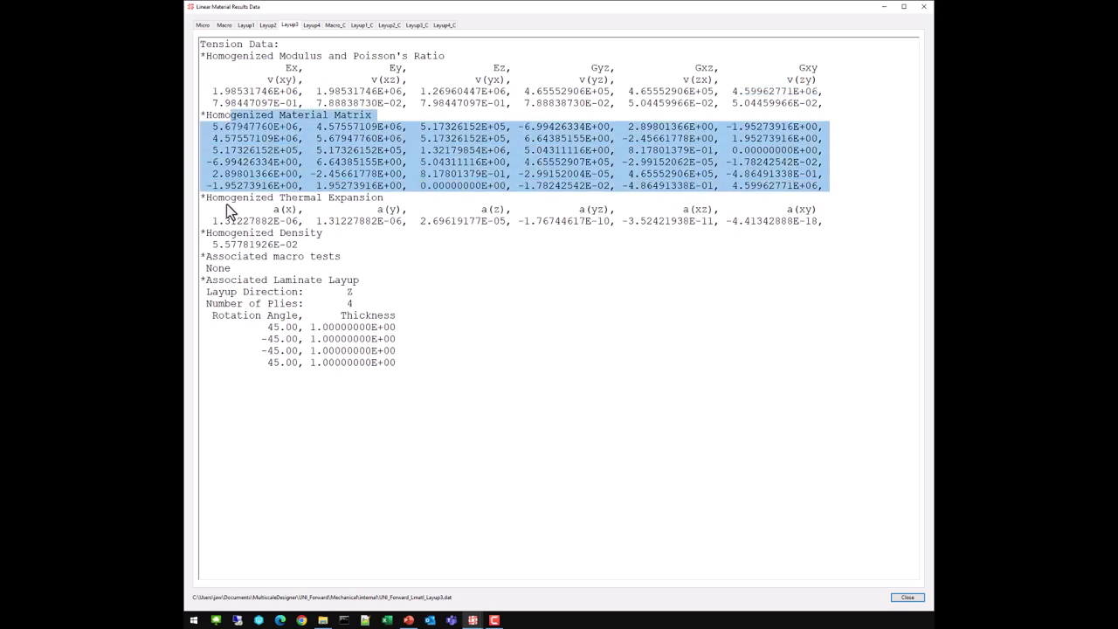
{"action": "left_click_drag", "start_coordinate": [205, 197], "coordinate": [840, 228]}
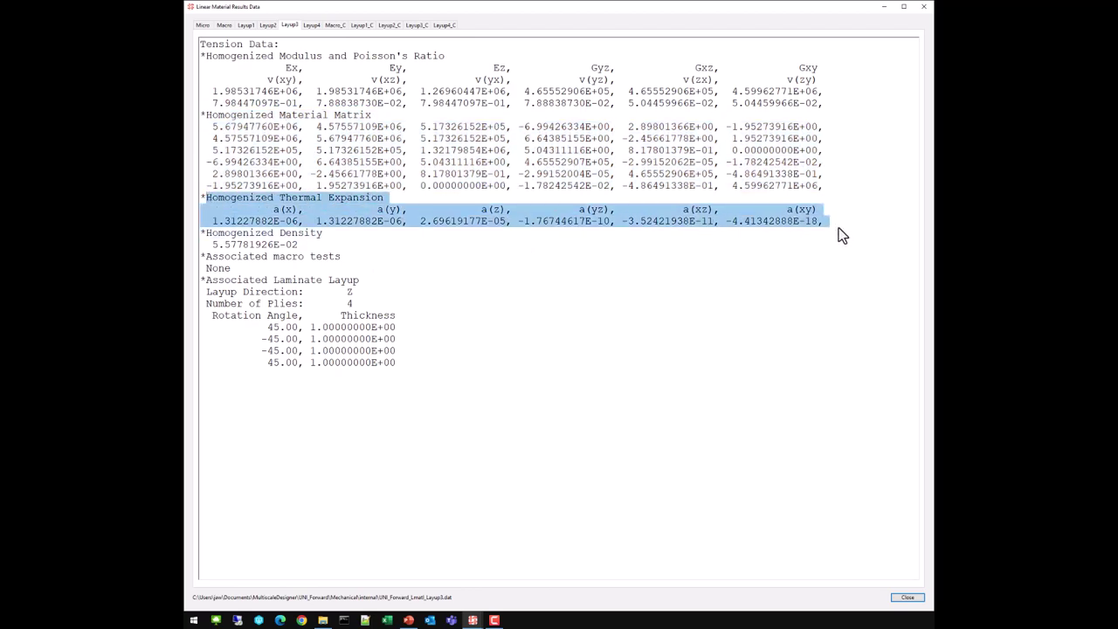
{"action": "left_click", "coordinate": [250, 247]}
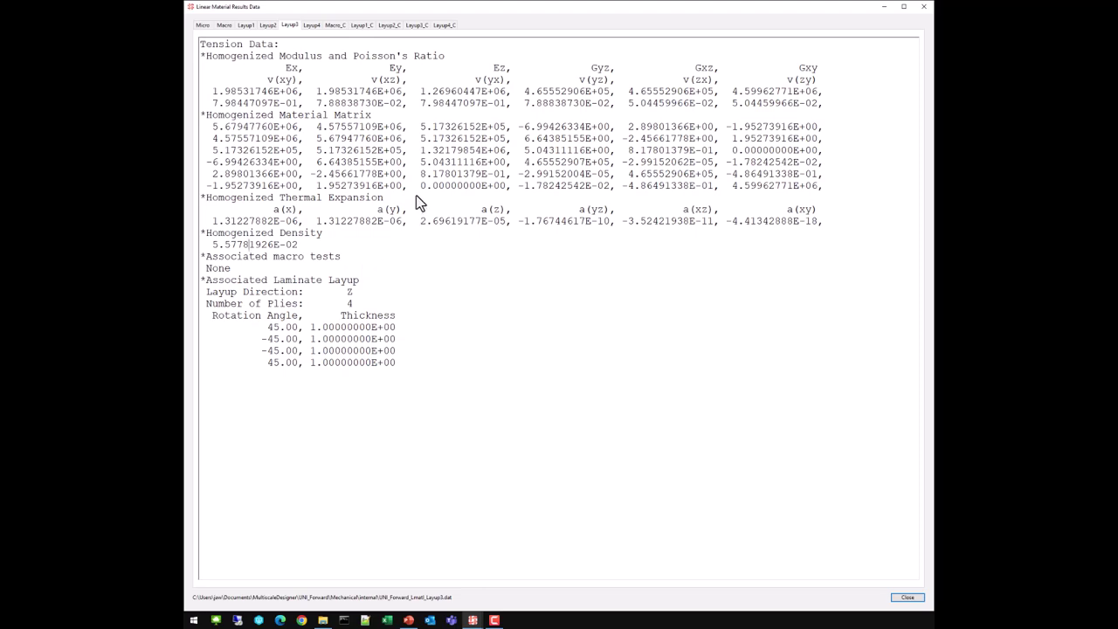
Compare the Layup4 tension results with the Layup3 laminate and the Macro ply properties
{"action": "left_click", "coordinate": [312, 26]}
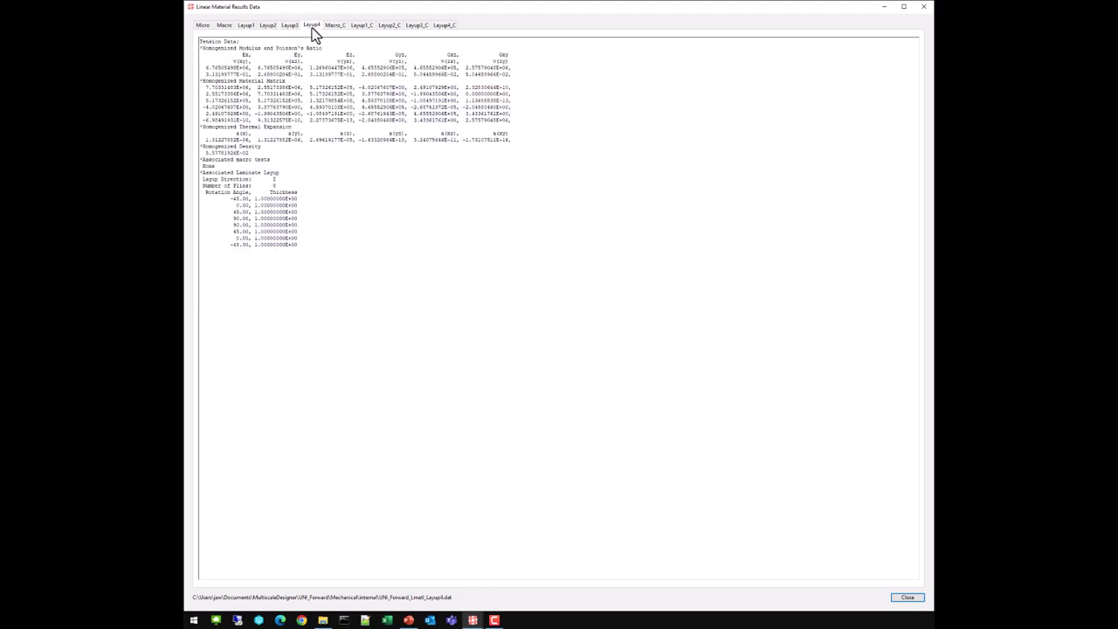
{"action": "scroll", "coordinate": [320, 206], "scroll_direction": "up", "scroll_amount": 2}
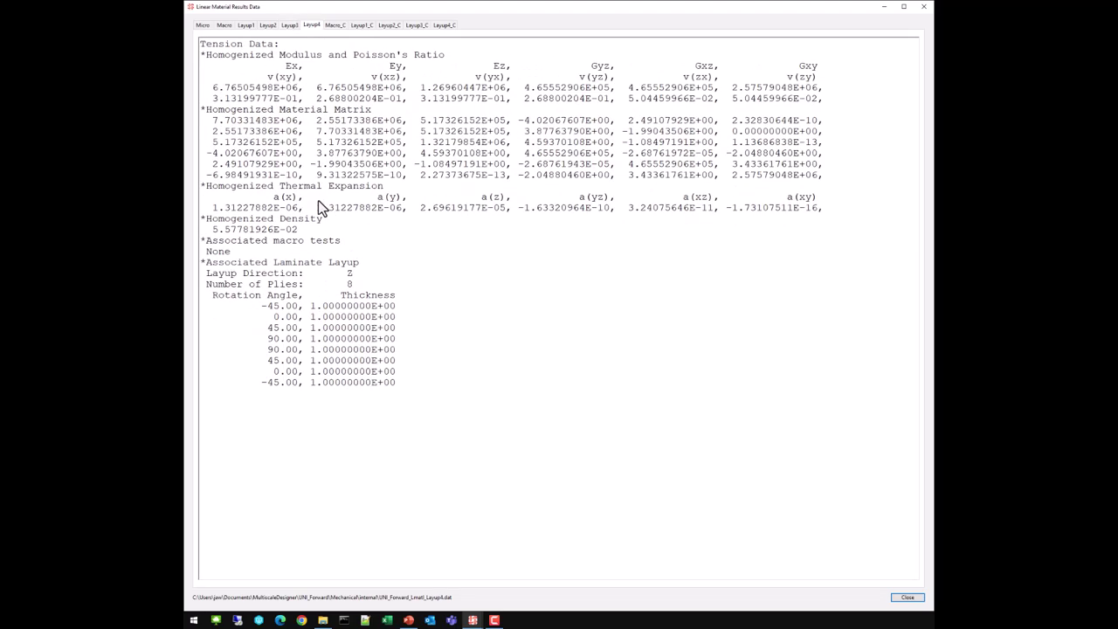
{"action": "left_click", "coordinate": [290, 25]}
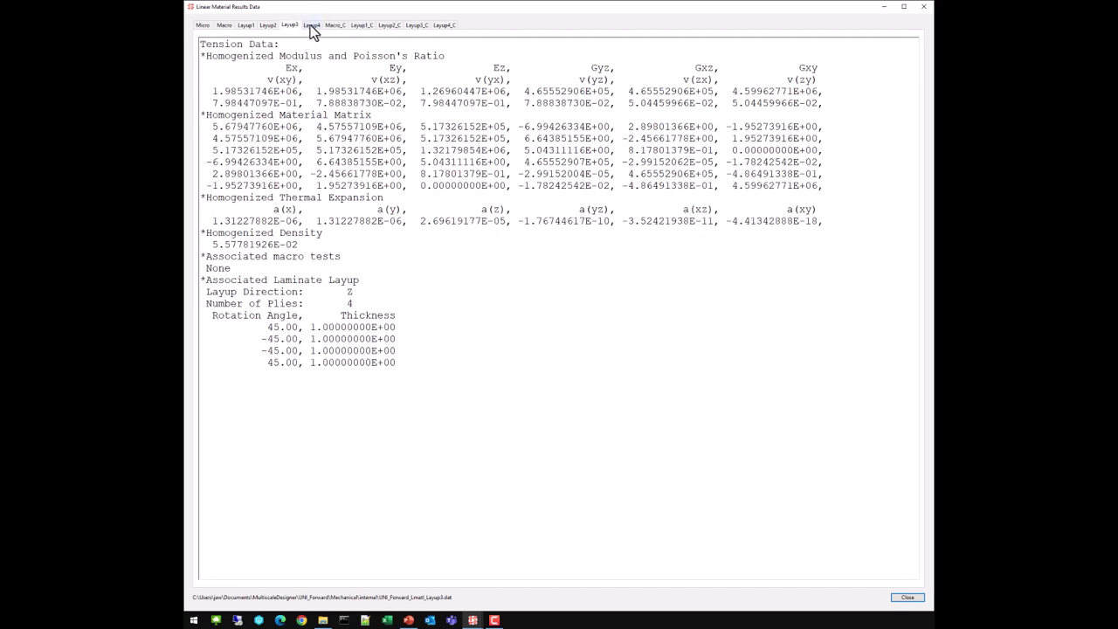
{"action": "left_click", "coordinate": [311, 25]}
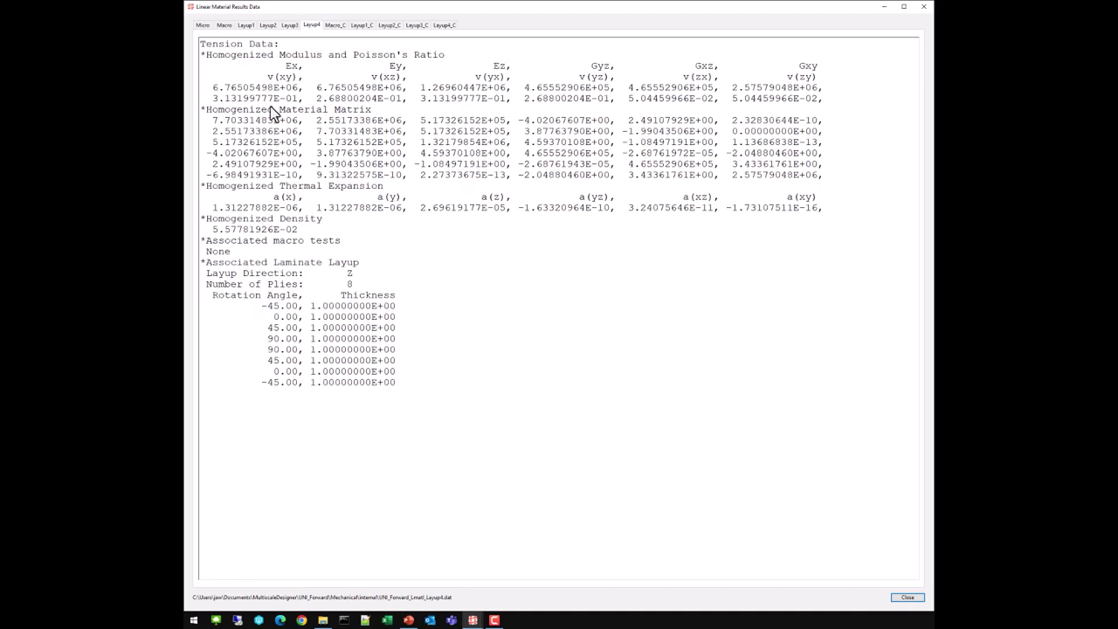
{"action": "left_click", "coordinate": [225, 25]}
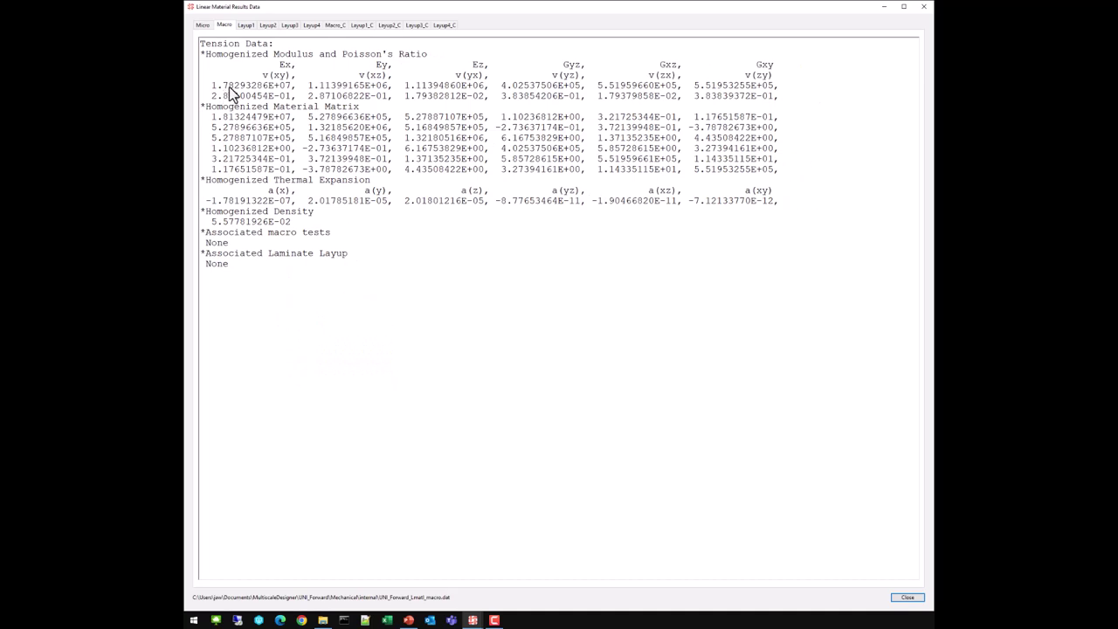
{"action": "left_click", "coordinate": [312, 25]}
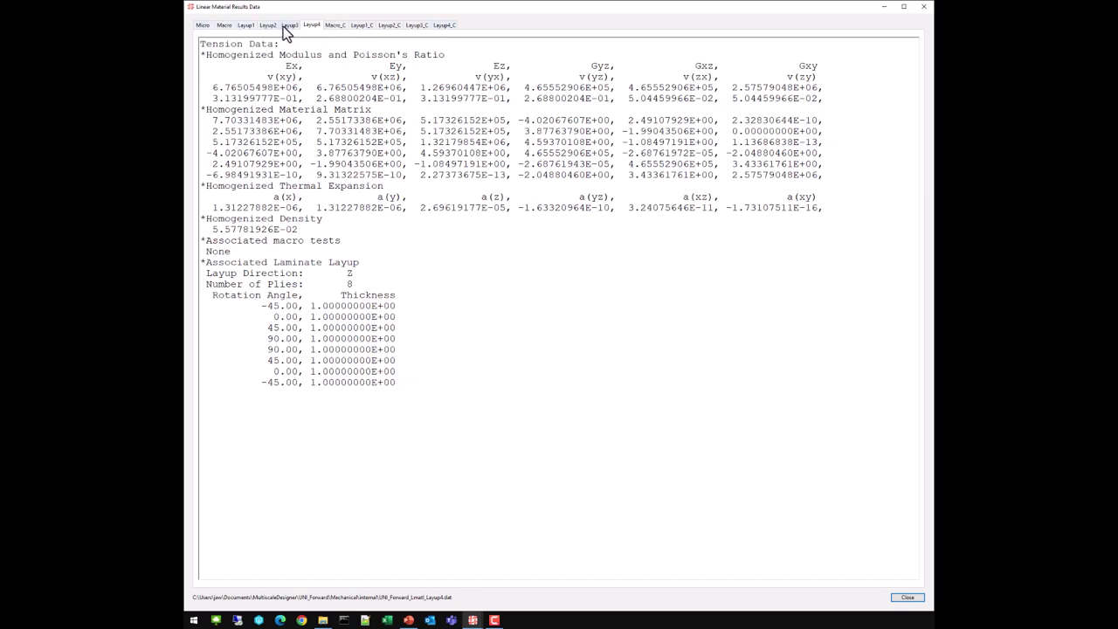
Examine the Macro_C and Layup1_C compression results and compare them with the Macro tension results
{"action": "left_click", "coordinate": [337, 27]}
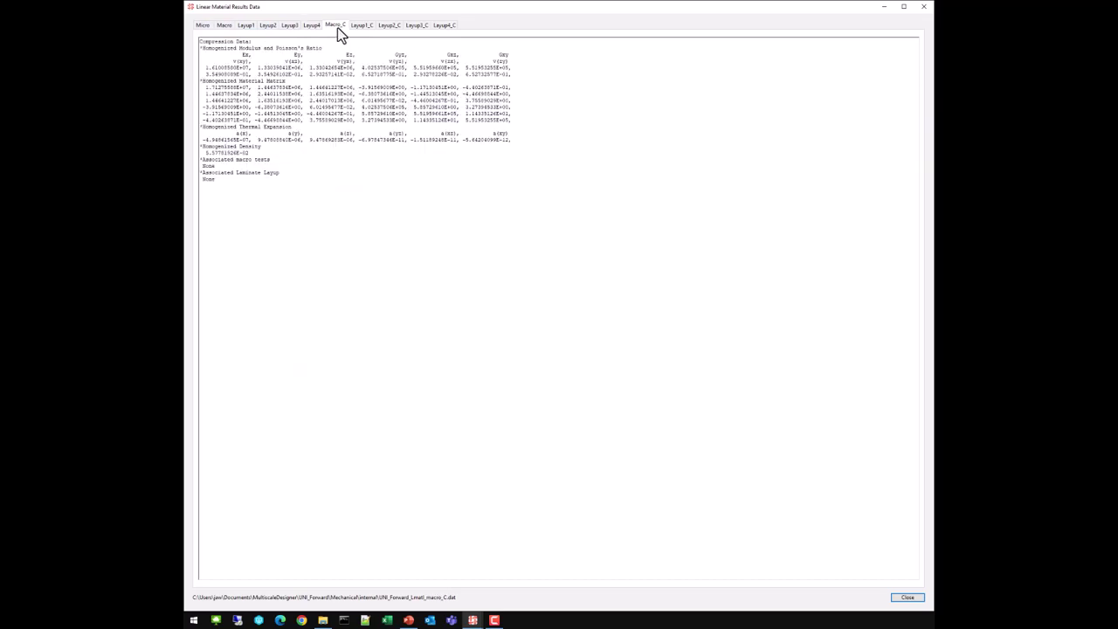
{"action": "scroll", "coordinate": [271, 94], "scroll_direction": "up", "scroll_amount": 3}
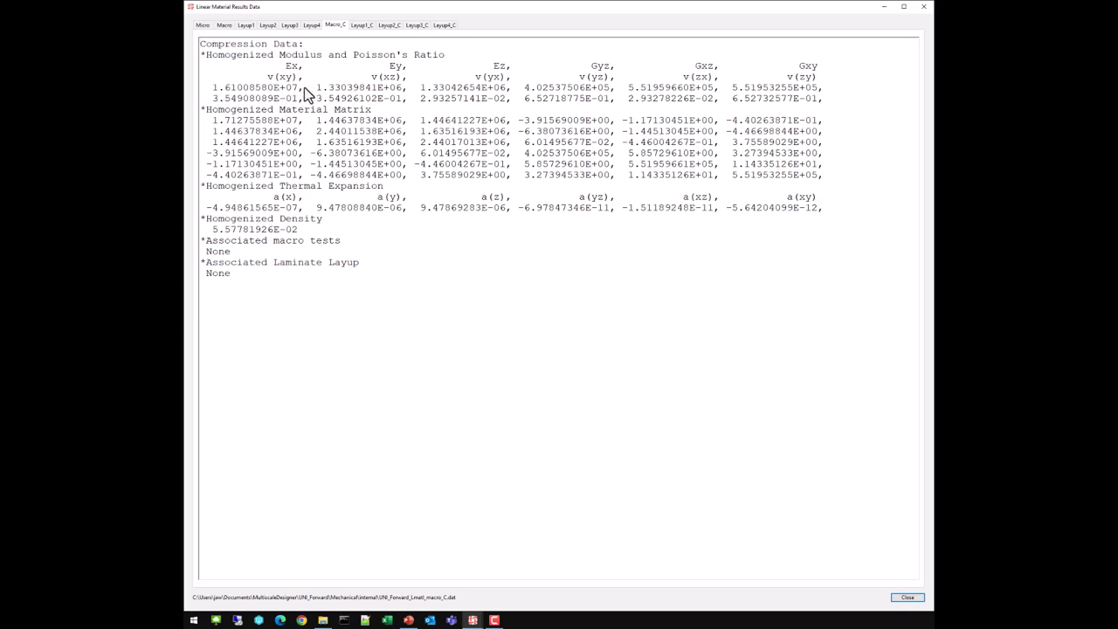
{"action": "left_click", "coordinate": [224, 26]}
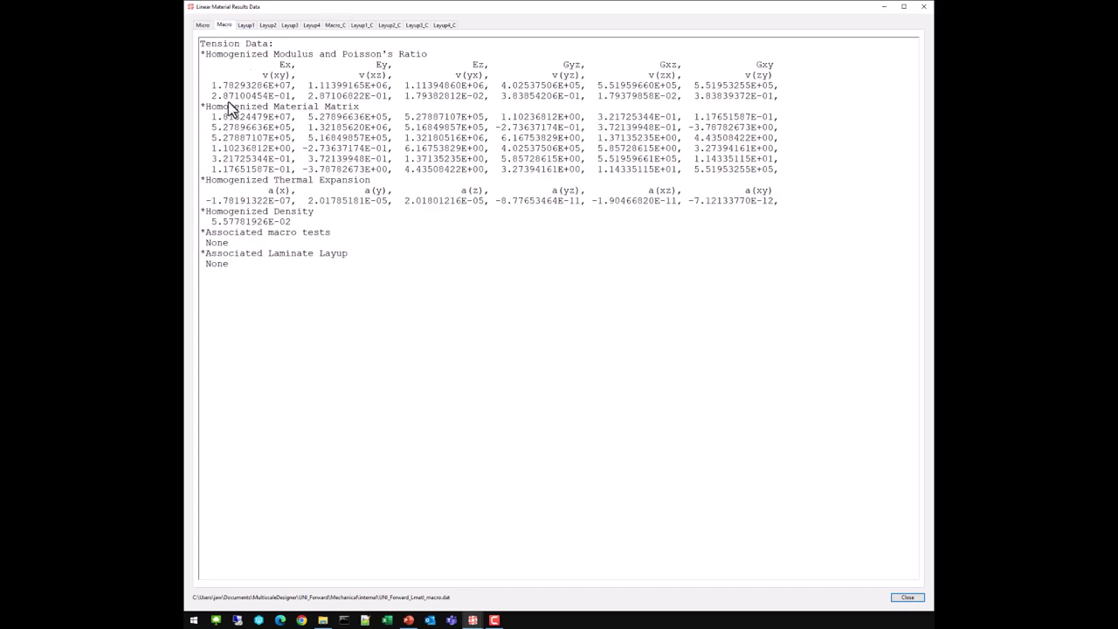
{"action": "left_click", "coordinate": [364, 25]}
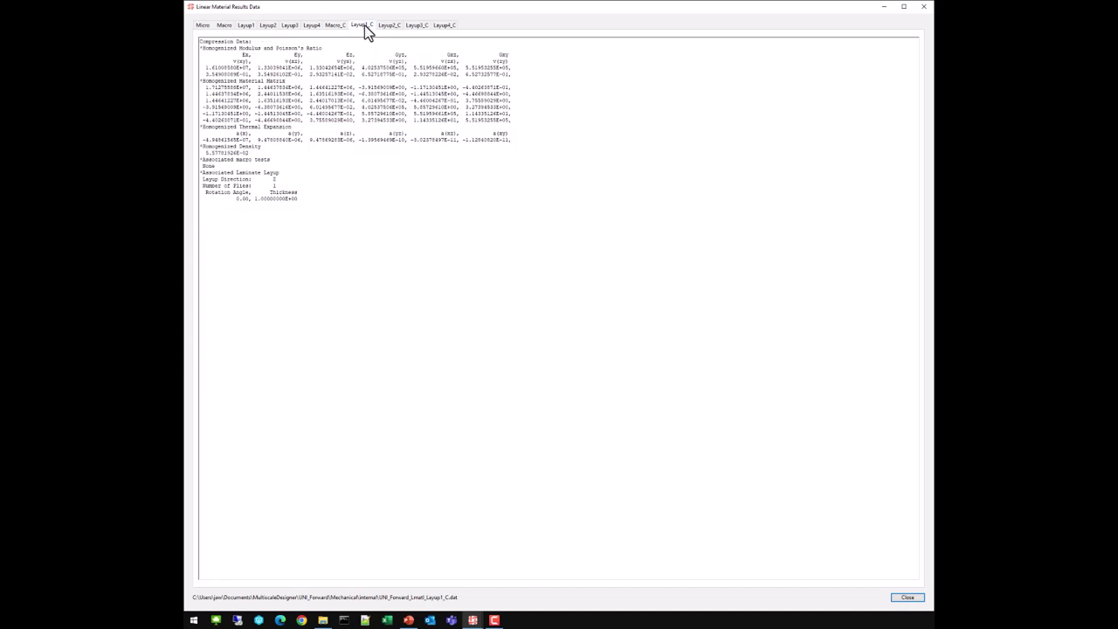
{"action": "left_click", "coordinate": [330, 27]}
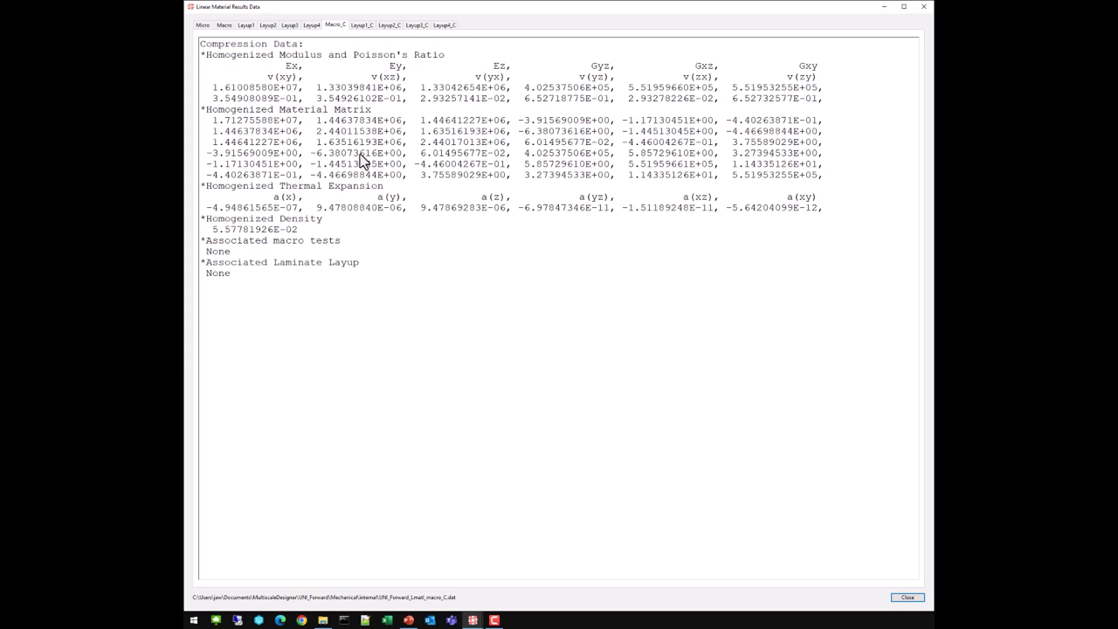
Examine the homogenized compression properties of the Layup3_C and Layup4_C laminates
{"action": "left_click", "coordinate": [419, 26]}
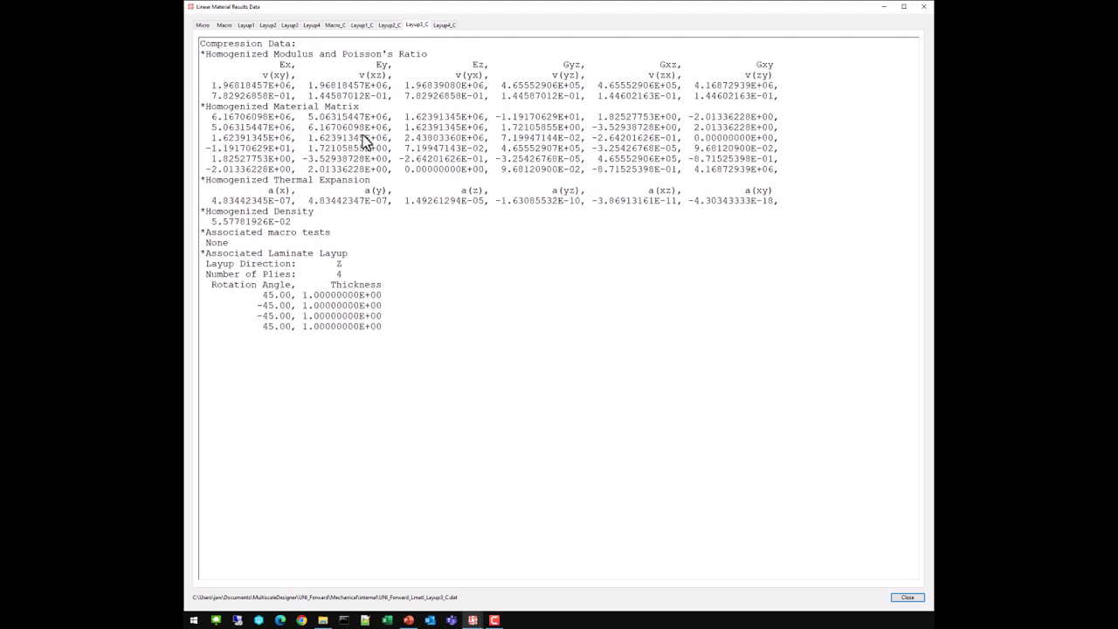
{"action": "left_click", "coordinate": [439, 26]}
{"action": "scroll", "coordinate": [413, 116], "scroll_direction": "up", "scroll_amount": 2}
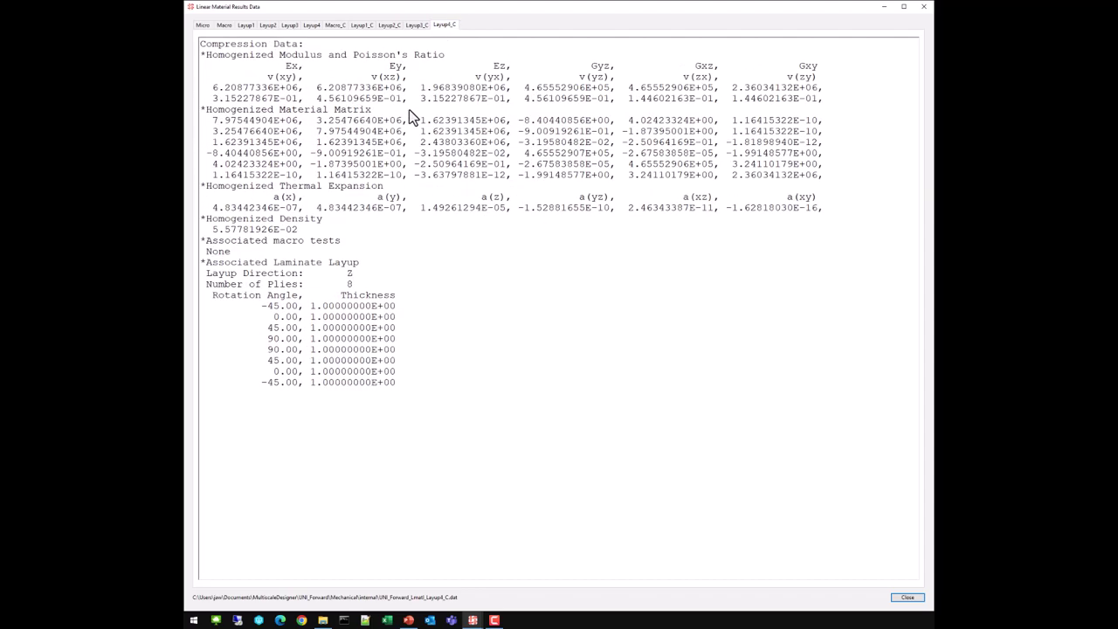
Close the linear results window, then save and close the Linear Material Characterization
{"action": "left_click", "coordinate": [923, 8]}
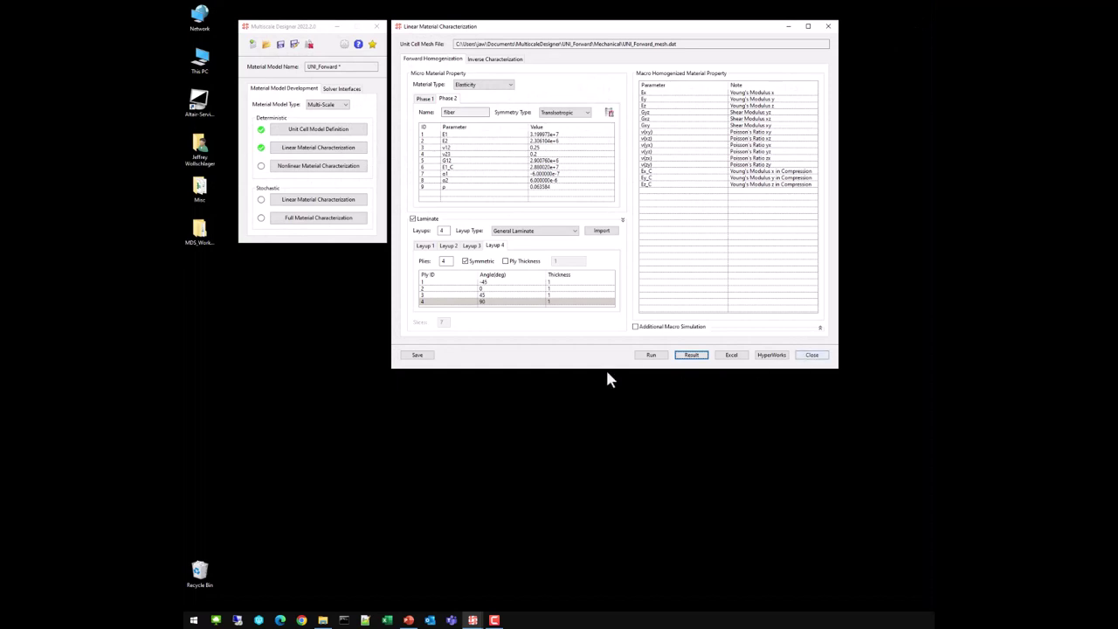
{"action": "left_click", "coordinate": [418, 356]}
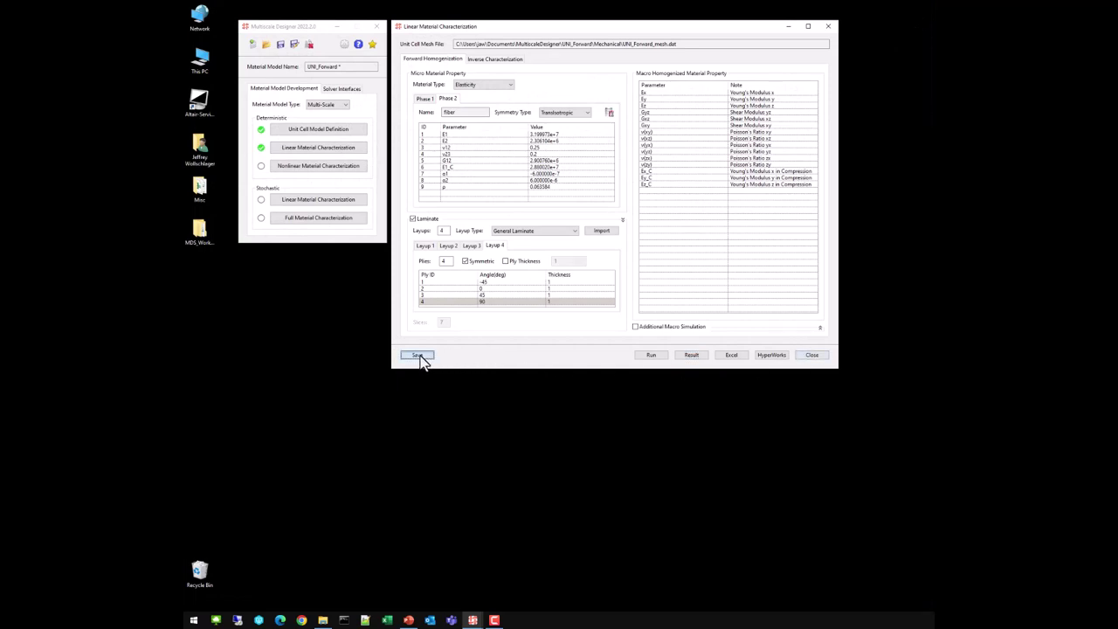
{"action": "left_click", "coordinate": [812, 356]}
Switch to the PowerPoint presentation and view the Introduction to Homogenization slide
{"action": "left_click", "coordinate": [408, 619]}
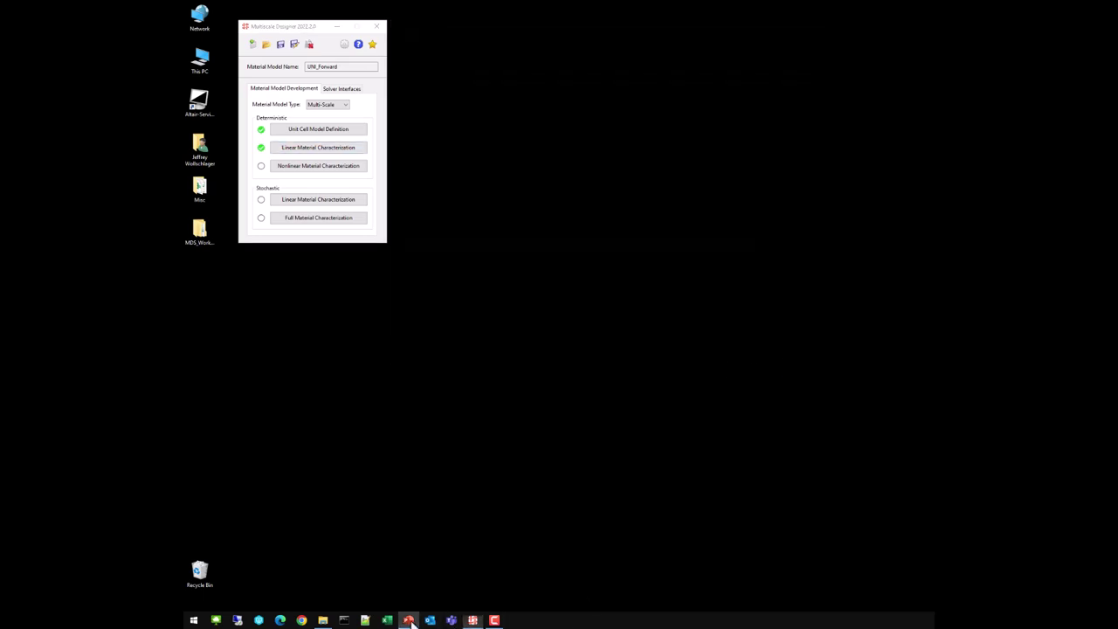
{"action": "scroll", "coordinate": [619, 330], "scroll_direction": "down", "scroll_amount": 2}
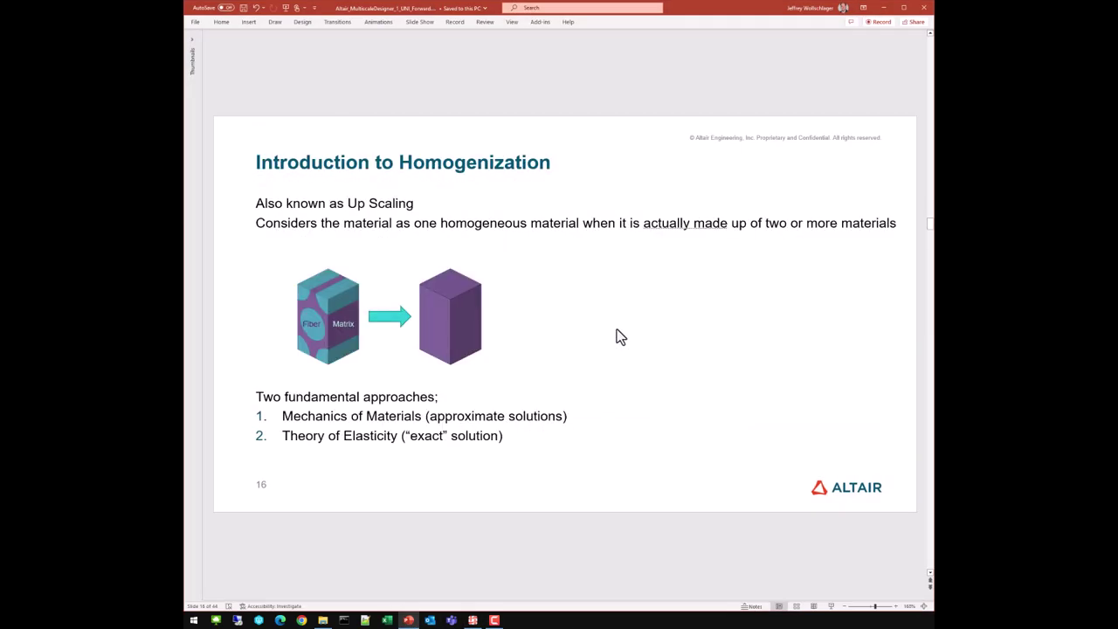
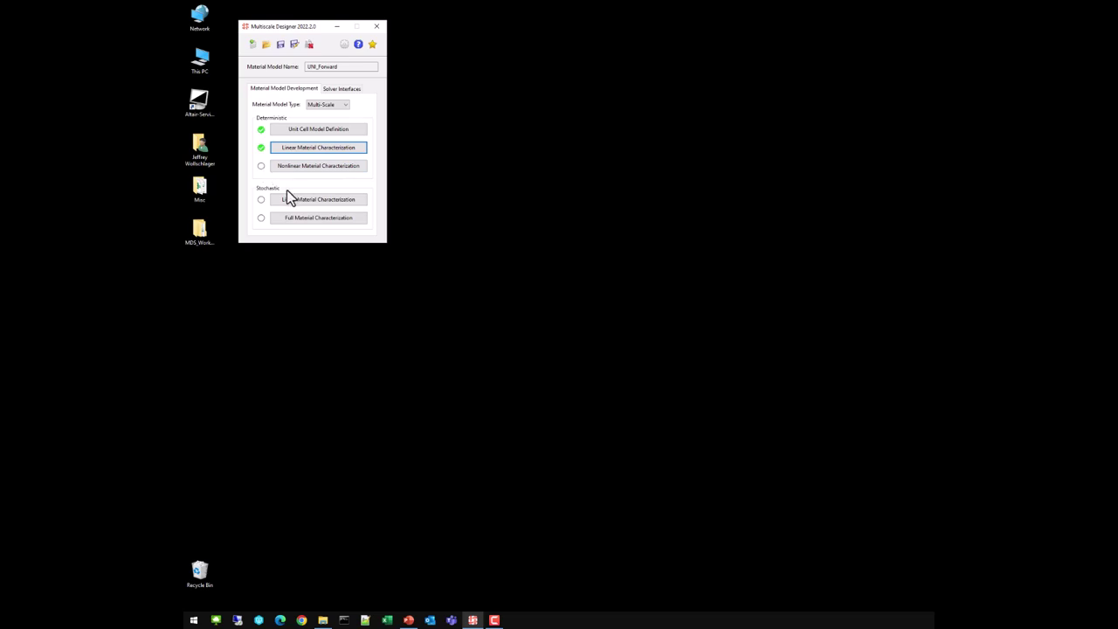
Open the Nonlinear Material Characterization in Multiscale Designer and examine the damage laws and parameters of the matrix and fiber phases
{"action": "left_click", "coordinate": [291, 171]}
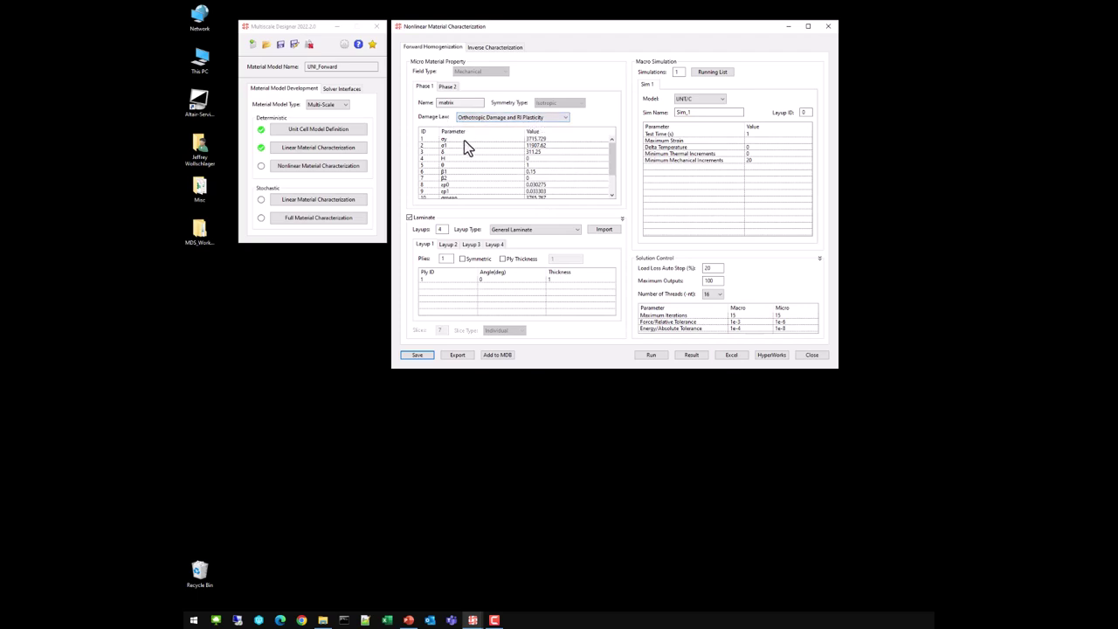
{"action": "mouse_move", "coordinate": [610, 161]}
{"action": "left_mouse_down"}
{"action": "mouse_move", "coordinate": [613, 183]}
{"action": "mouse_move", "coordinate": [616, 159]}
{"action": "left_mouse_up"}
{"action": "left_click", "coordinate": [448, 87]}
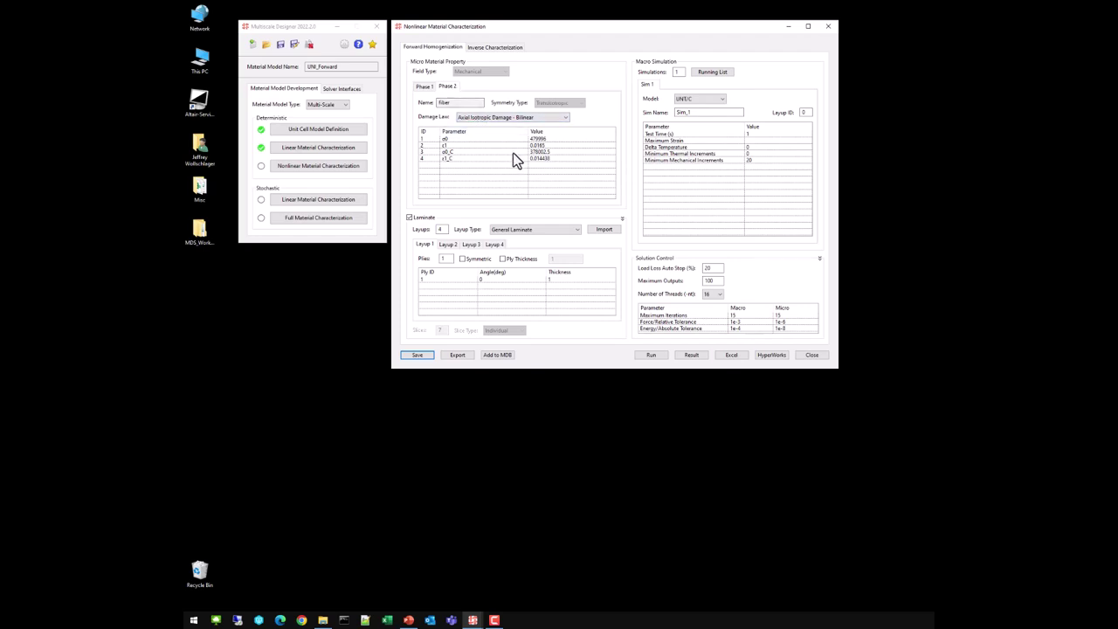
{"action": "left_click", "coordinate": [425, 88]}
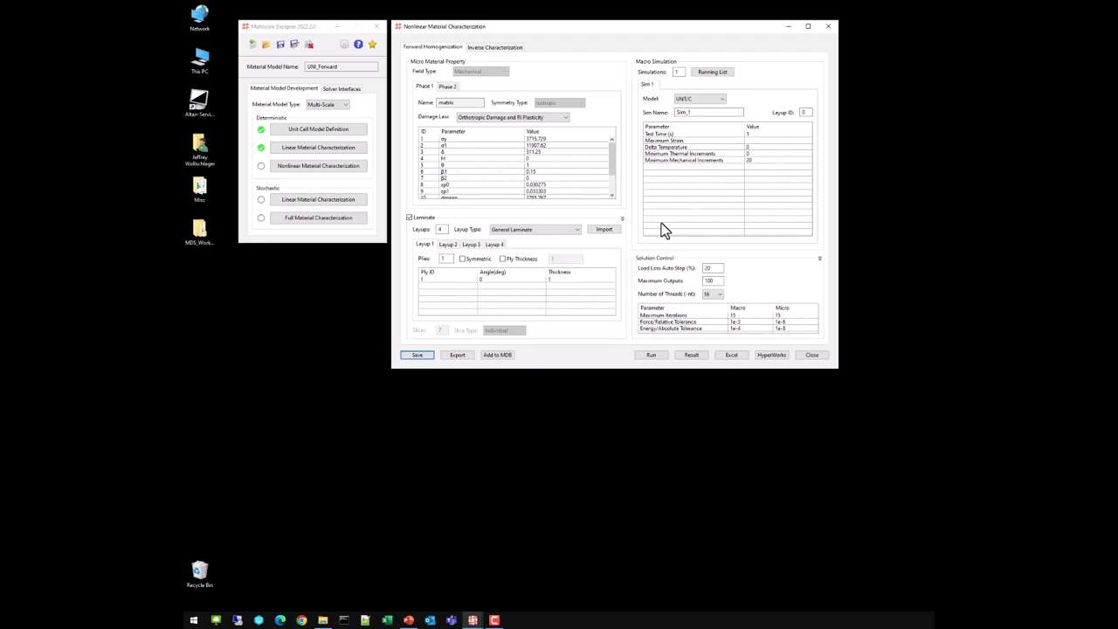
Check the virtual simulation definitions on the PowerPoint slide, then set the number of macro simulations to 7 in Multiscale Designer
{"action": "left_click", "coordinate": [408, 619]}
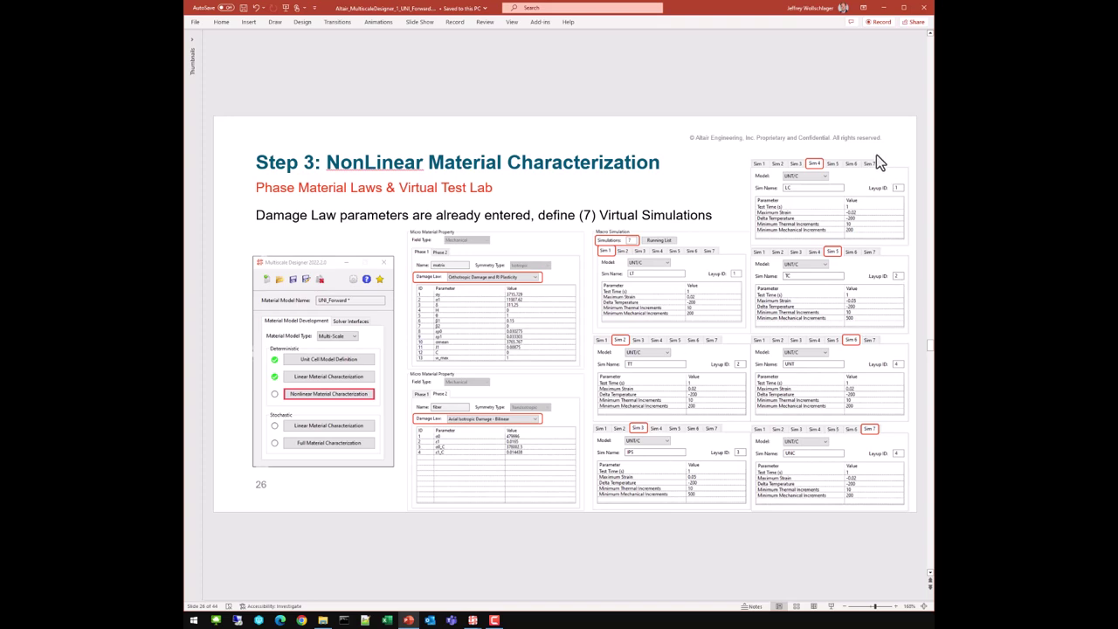
{"action": "left_click", "coordinate": [883, 7]}
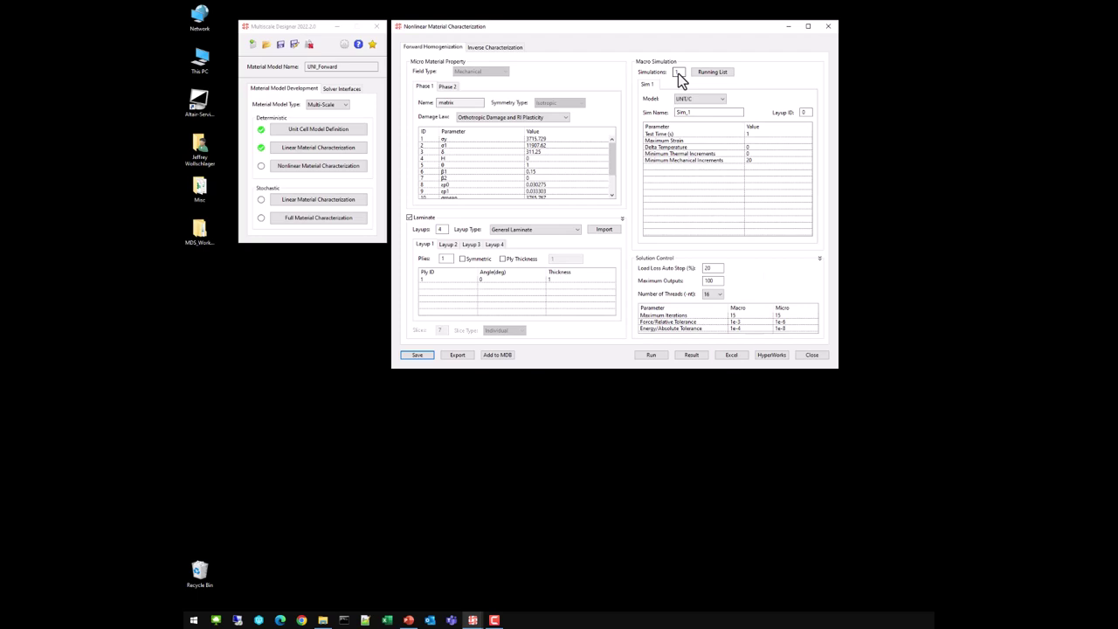
{"action": "type", "text": "7"}
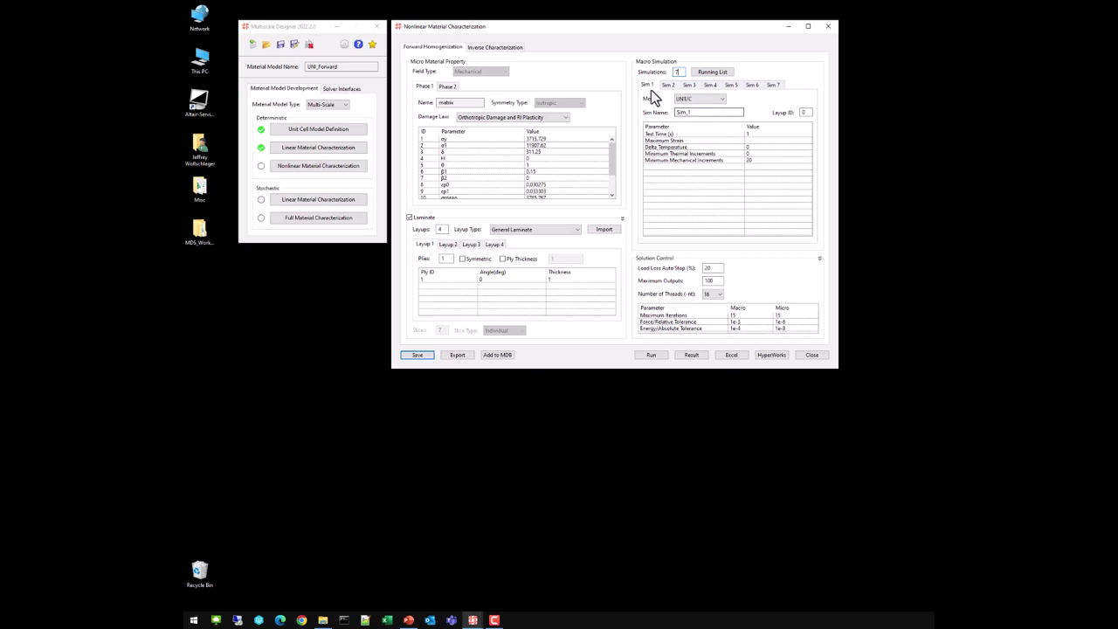
Name the first simulation LT, assign it layup ID 1 and set its maximum strain to 0.02
{"action": "left_click_drag", "start_coordinate": [692, 114], "coordinate": [657, 118]}
{"action": "type", "text": "LT"}
{"action": "type", "text": "1"}
{"action": "left_click", "coordinate": [476, 280]}
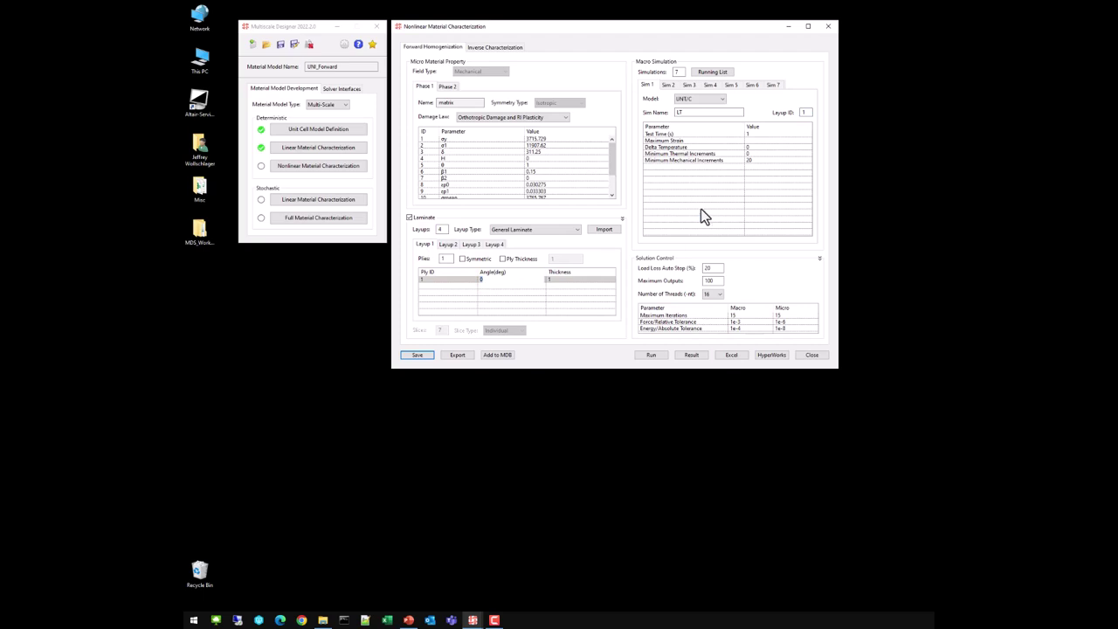
{"action": "left_click", "coordinate": [759, 135]}
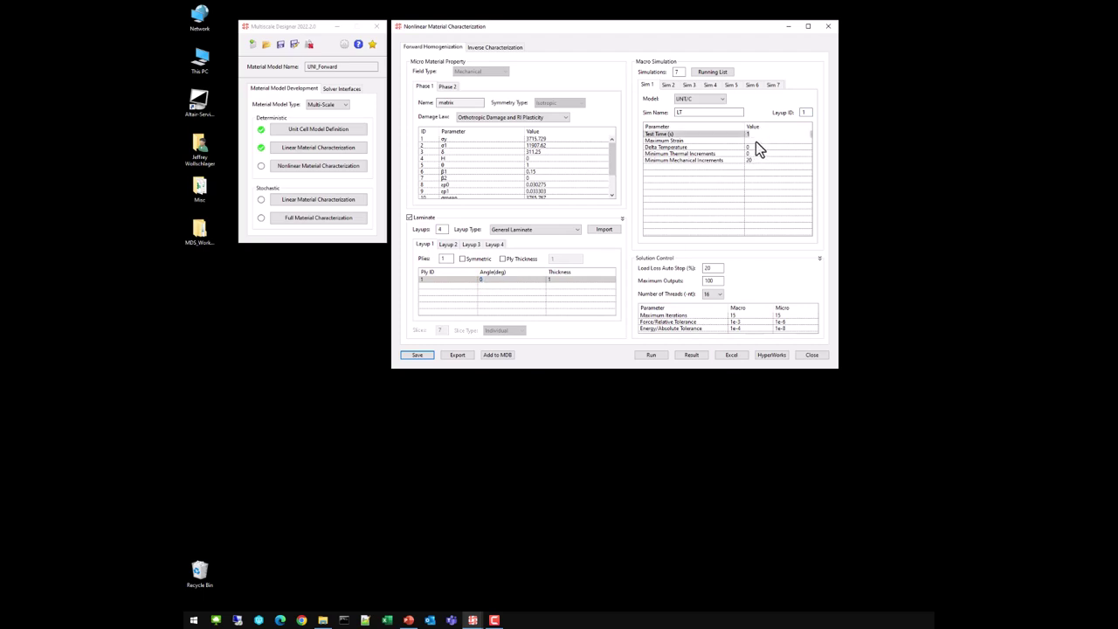
{"action": "left_click", "coordinate": [756, 141]}
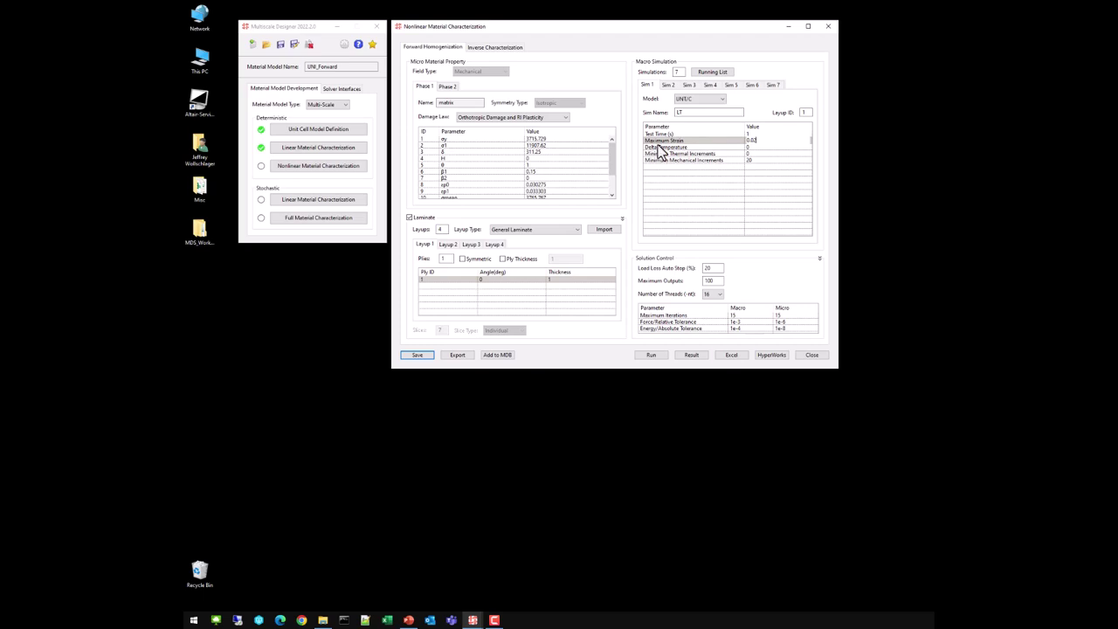
{"action": "left_click", "coordinate": [712, 272]}
{"action": "double_click", "coordinate": [708, 267]}
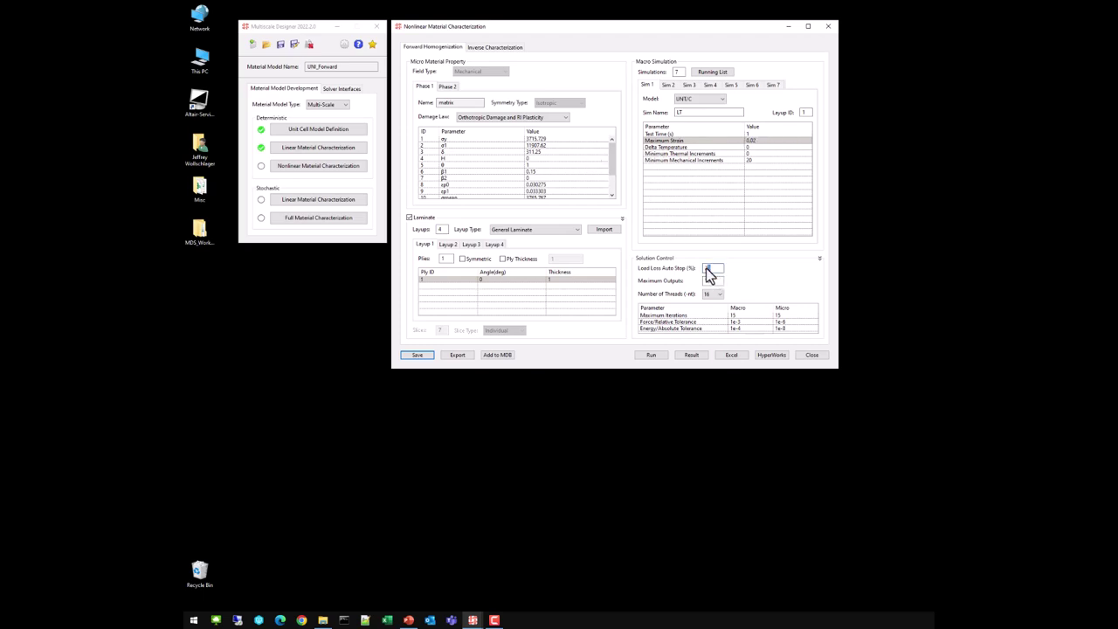
{"action": "left_click", "coordinate": [711, 269]}
{"action": "double_click", "coordinate": [756, 141]}
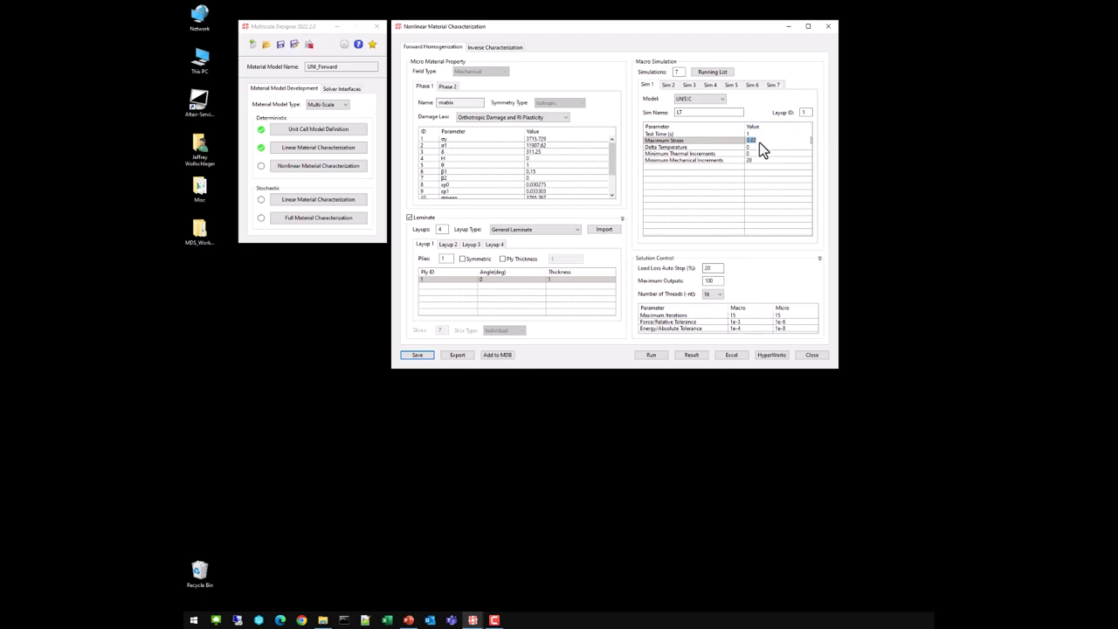
{"action": "double_click", "coordinate": [712, 270]}
Set the LT simulation's delta temperature to -200, minimum thermal increments to 10 and minimum mechanical increments to 200
{"action": "left_click", "coordinate": [759, 149]}
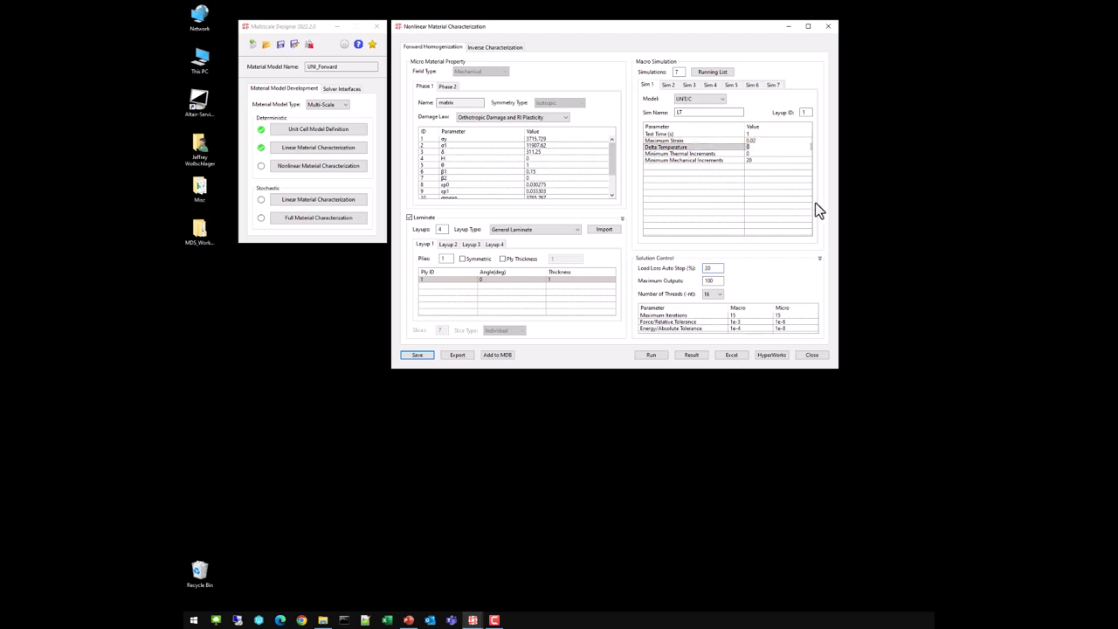
{"action": "type", "text": "-200"}
{"action": "left_click", "coordinate": [761, 153]}
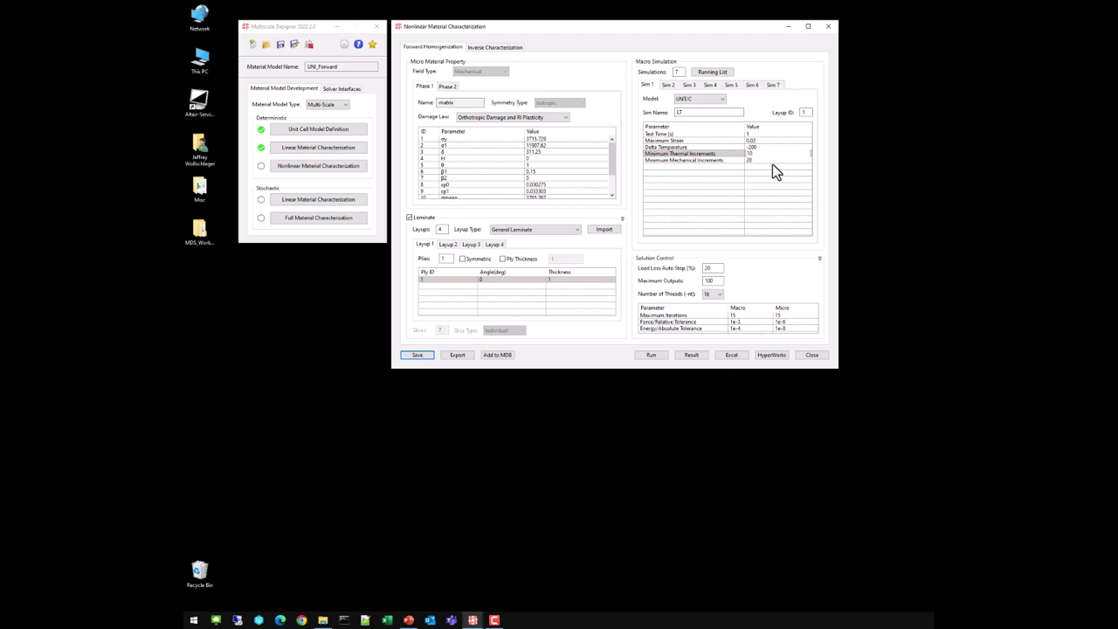
{"action": "key", "text": "Tab"}
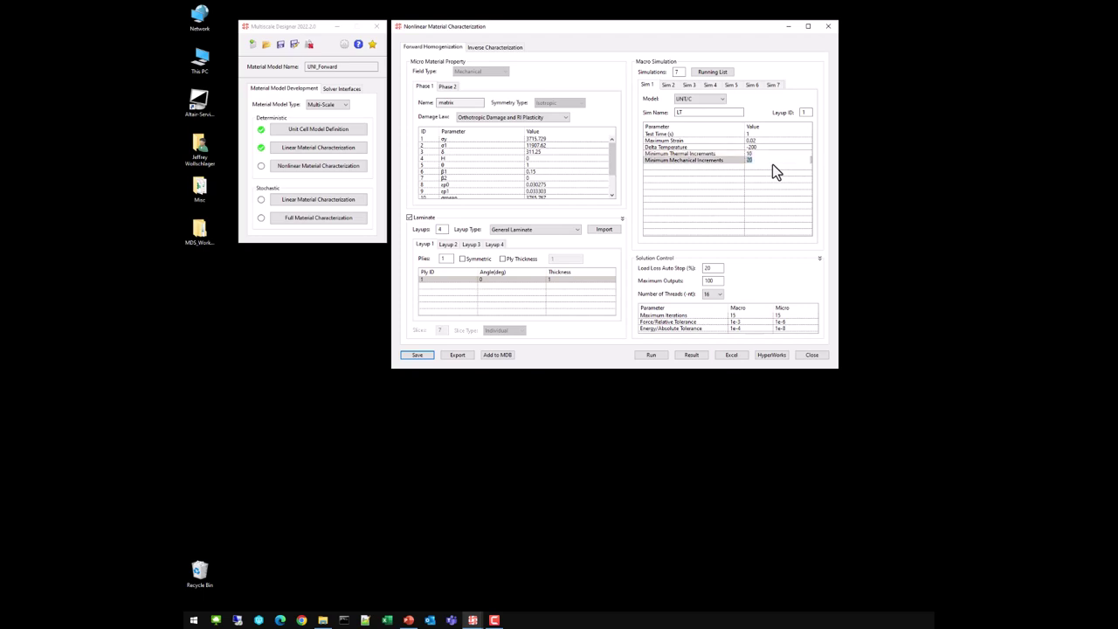
{"action": "type", "text": "20"}
{"action": "key", "text": "Return"}
{"action": "double_click", "coordinate": [761, 141]}
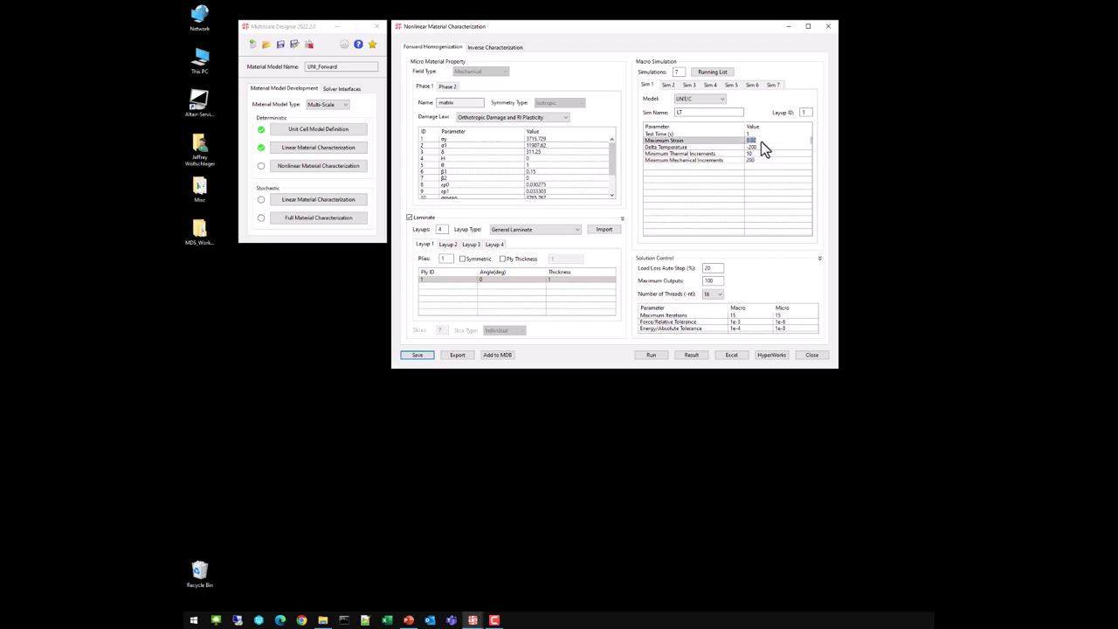
{"action": "left_click", "coordinate": [762, 166]}
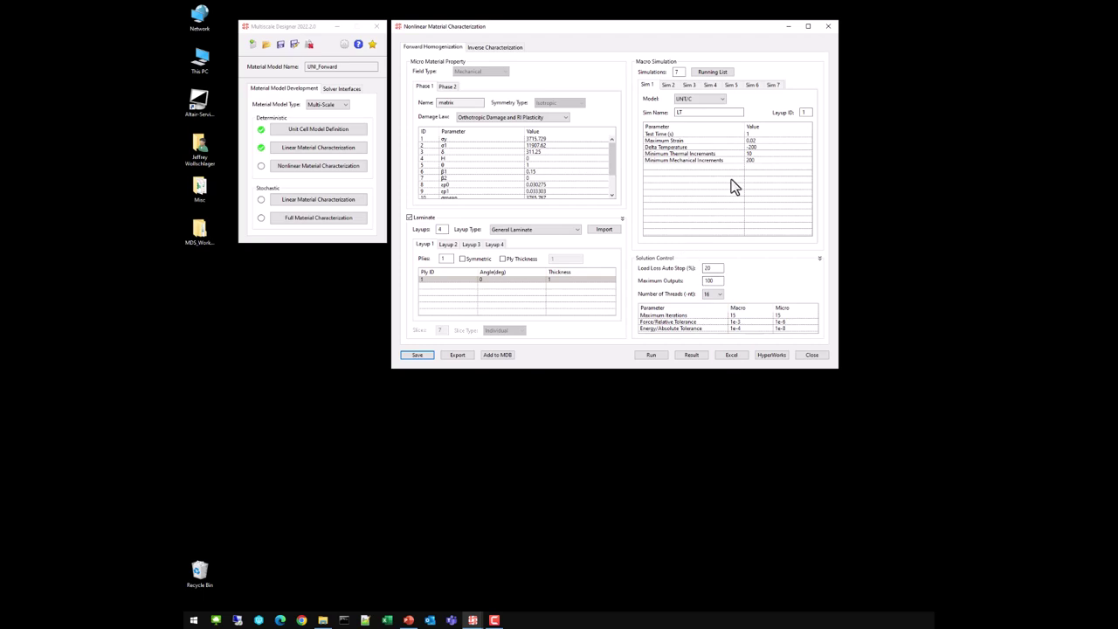
Name the second simulation TT, assign it the 90-degree layup ID 2 and set its maximum strain to 0.02
{"action": "left_click", "coordinate": [669, 86]}
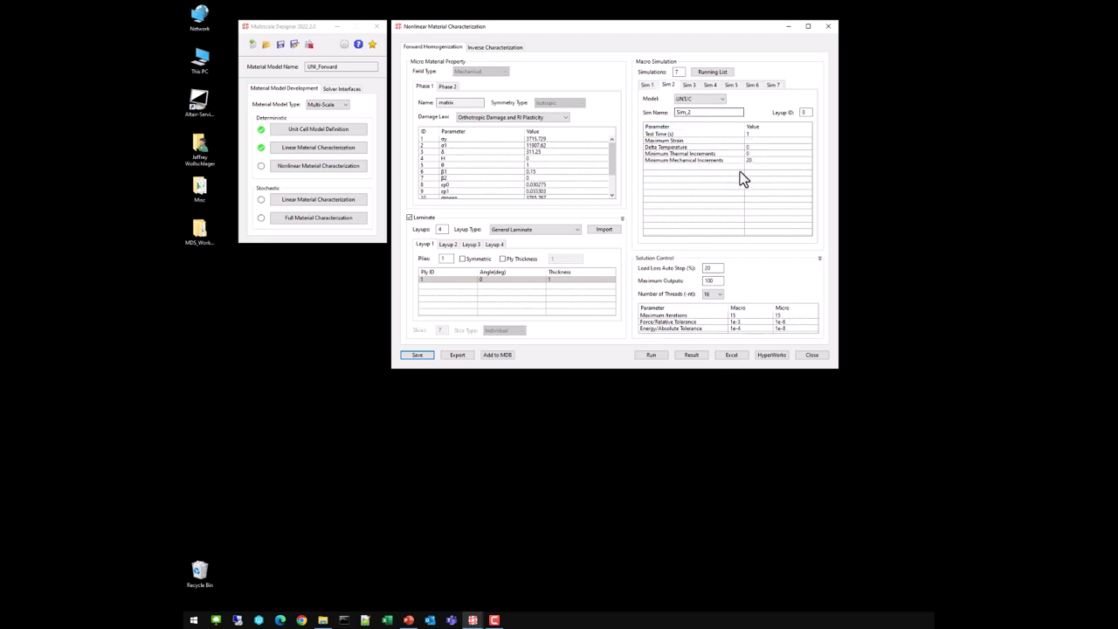
{"action": "double_click", "coordinate": [693, 113]}
{"action": "type", "text": "1"}
{"action": "type", "text": "E"}
{"action": "type", "text": "2"}
{"action": "left_click", "coordinate": [448, 244]}
{"action": "double_click", "coordinate": [483, 280]}
{"action": "double_click", "coordinate": [805, 113]}
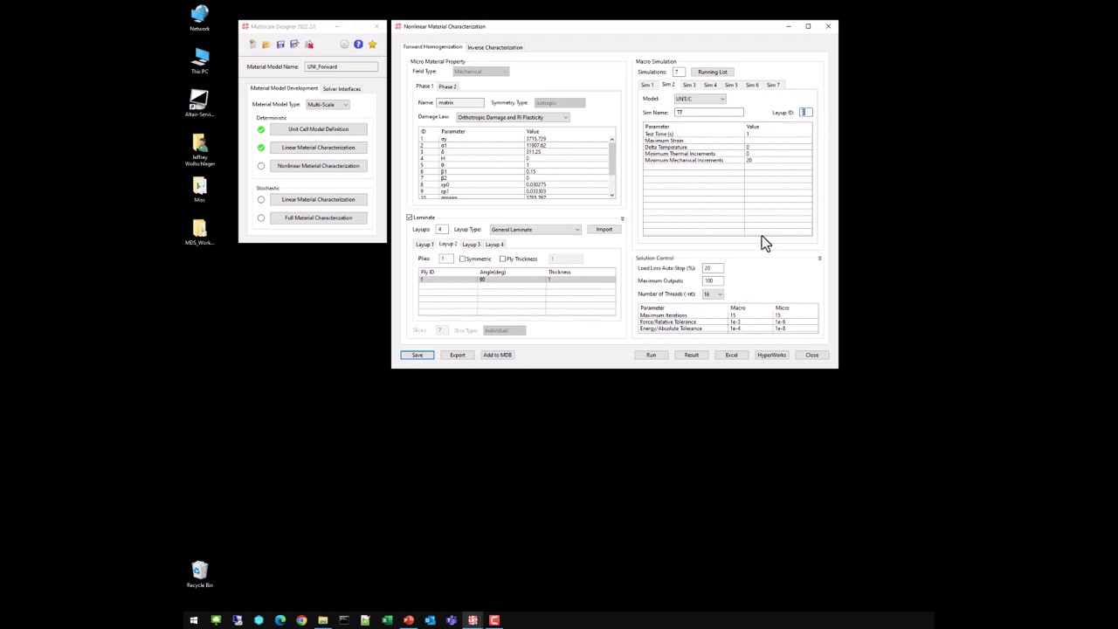
{"action": "left_click", "coordinate": [757, 141]}
{"action": "type", "text": "0.02"}
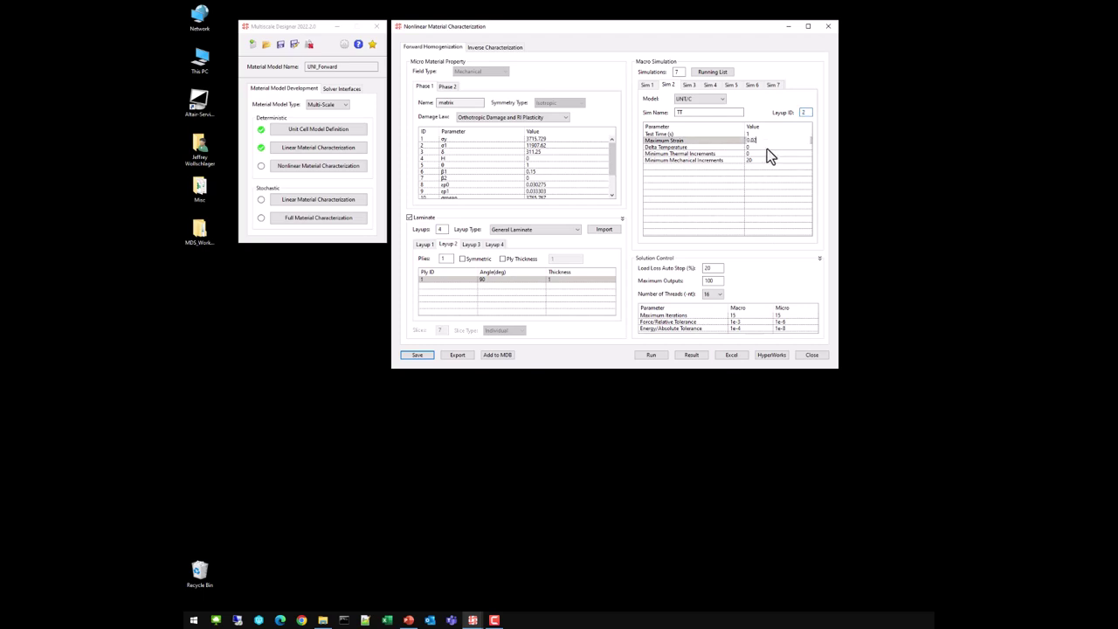
Set the TT simulation's delta temperature to -200, minimum thermal increments to 10 and minimum mechanical increments to 200
{"action": "left_click", "coordinate": [767, 148]}
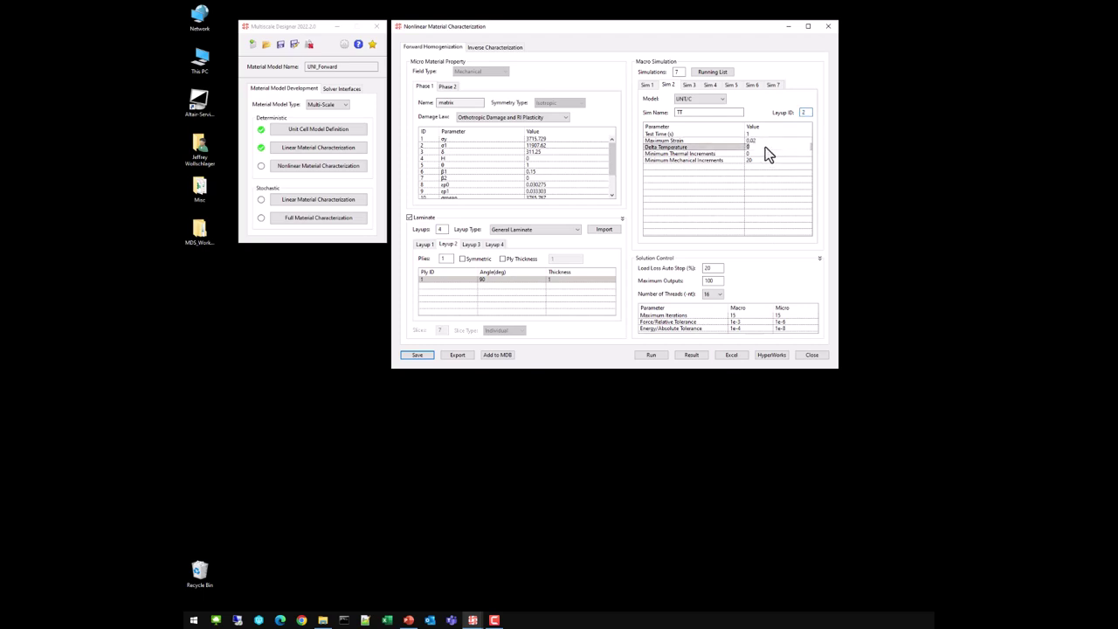
{"action": "key", "text": "Return"}
{"action": "type", "text": "1"}
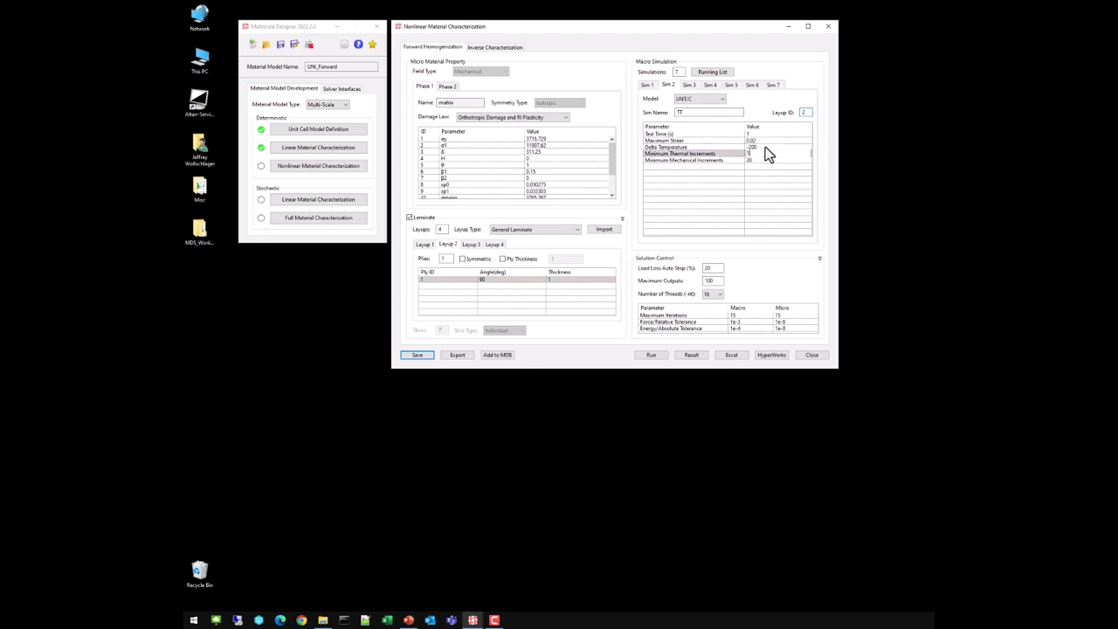
{"action": "type", "text": "0"}
{"action": "key", "text": "Return"}
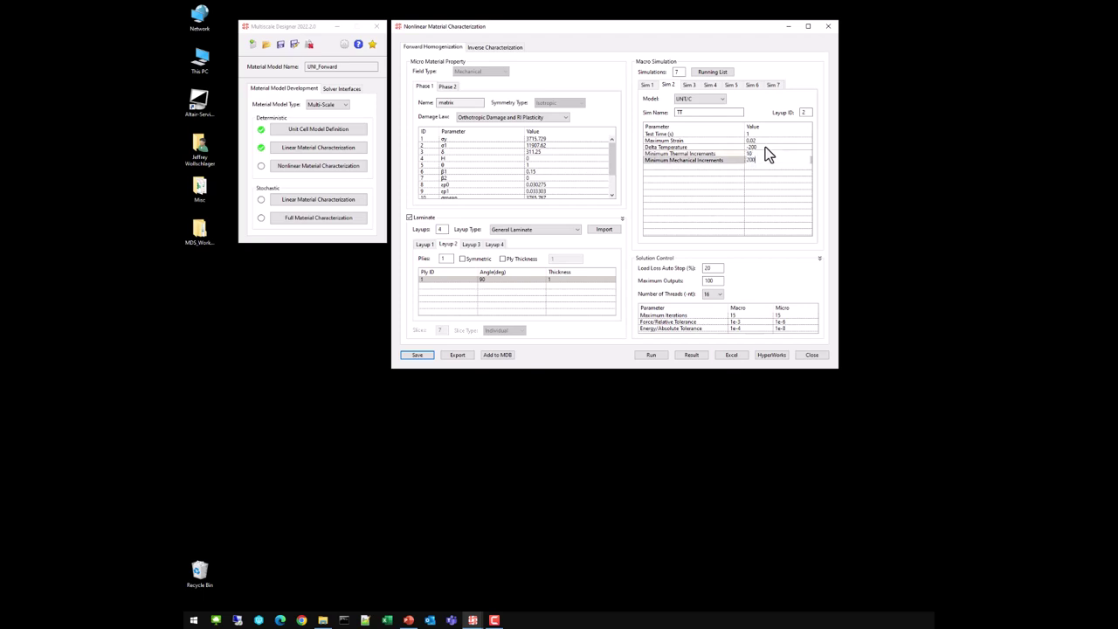
Name the third simulation IPS, assign it the symmetric 45/-45 layup ID 3 and set its maximum strain to 0.05
{"action": "left_click", "coordinate": [692, 86]}
{"action": "left_click_drag", "start_coordinate": [694, 113], "coordinate": [646, 113]}
{"action": "type", "text": "IPS"}
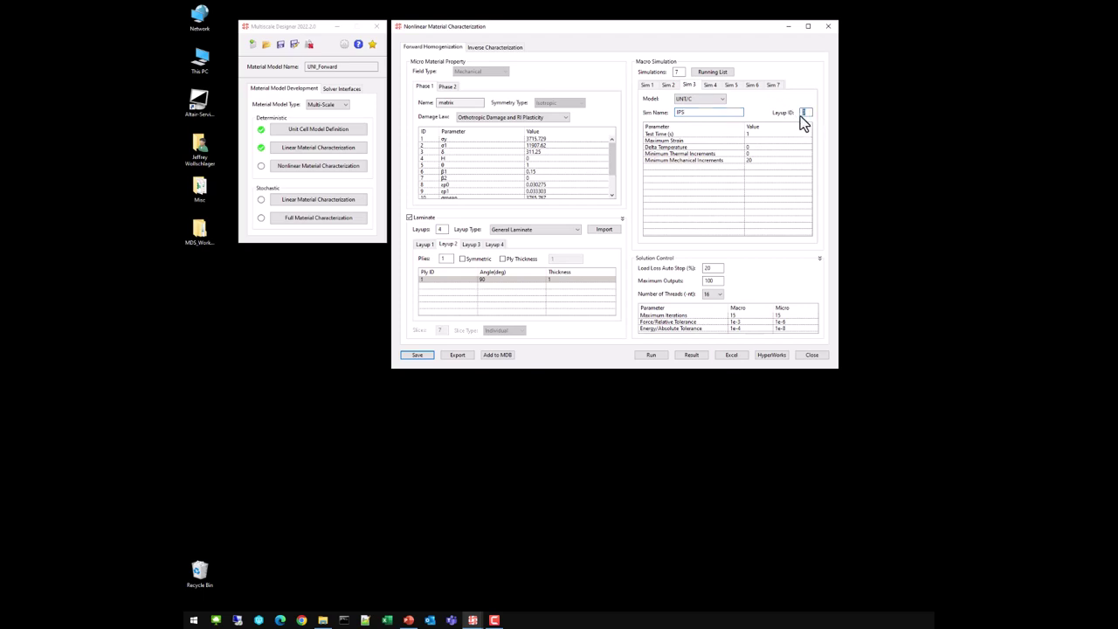
{"action": "left_click", "coordinate": [471, 246]}
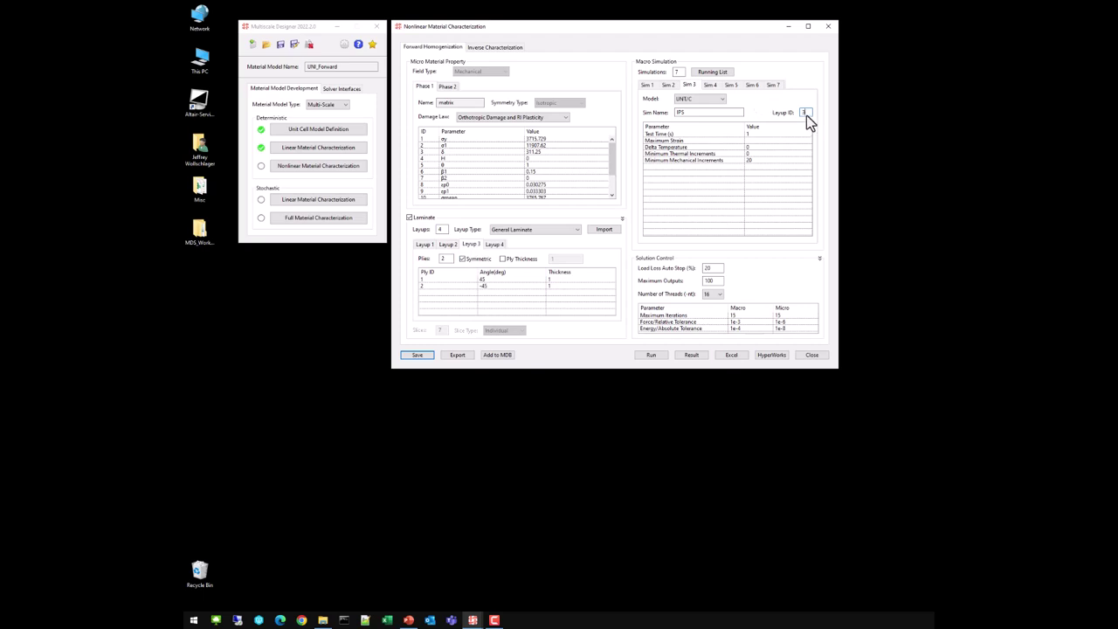
{"action": "type", "text": "3"}
{"action": "left_click", "coordinate": [749, 140]}
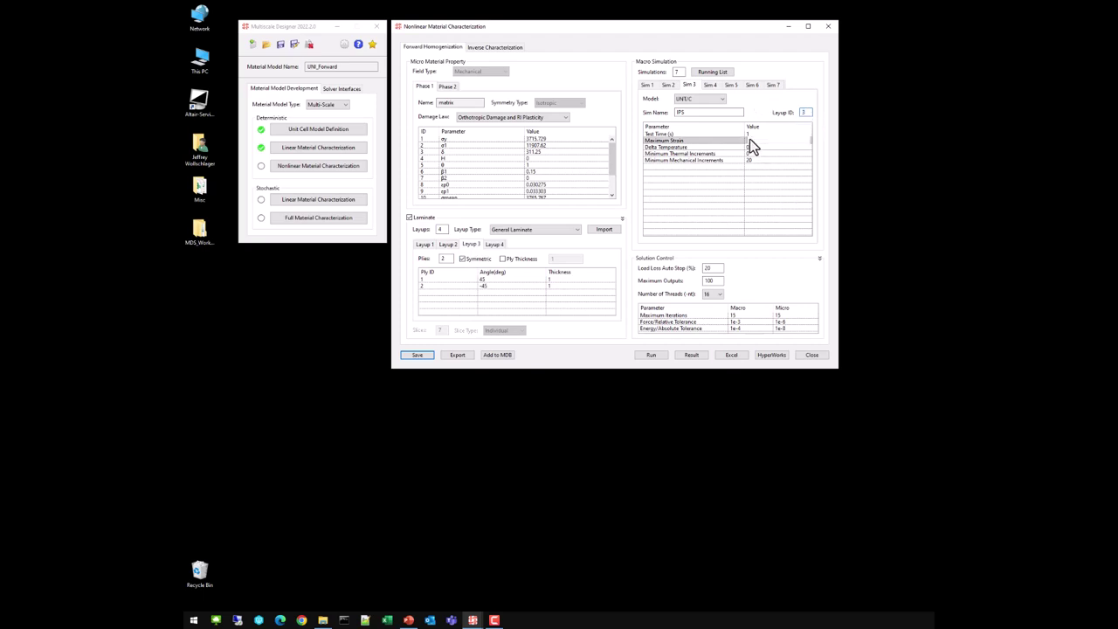
{"action": "type", "text": "0.05"}
Set the IPS simulation's delta temperature to -200, minimum thermal increments to 10 and minimum mechanical increments to 500
{"action": "left_click", "coordinate": [758, 149]}
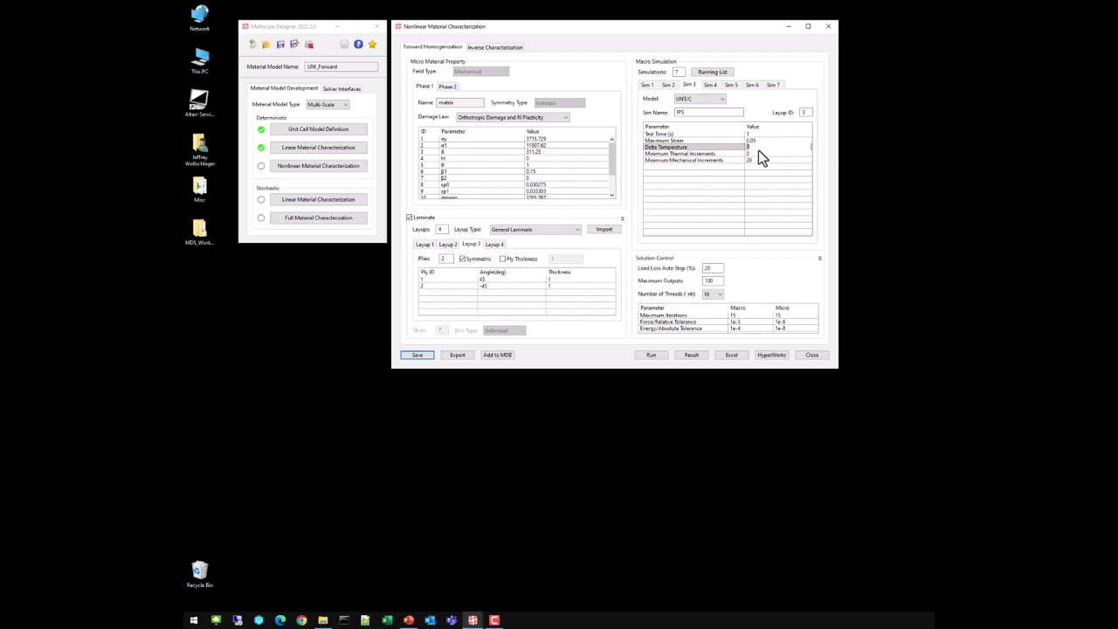
{"action": "type", "text": "-200"}
{"action": "key", "text": "Return"}
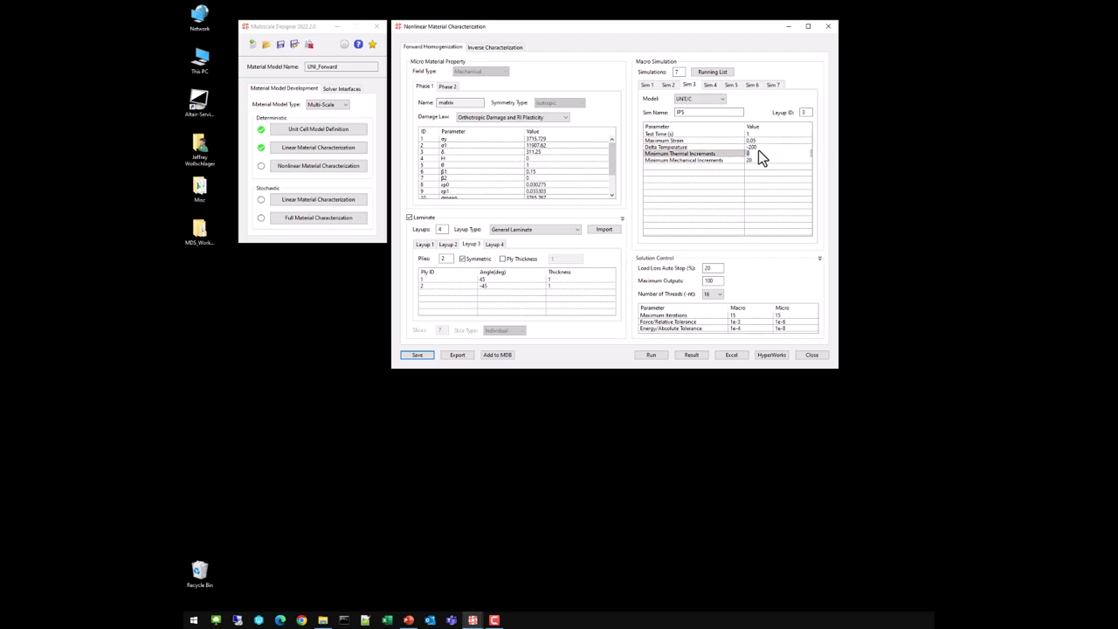
{"action": "type", "text": "10"}
{"action": "key", "text": "Return"}
{"action": "type", "text": "500"}
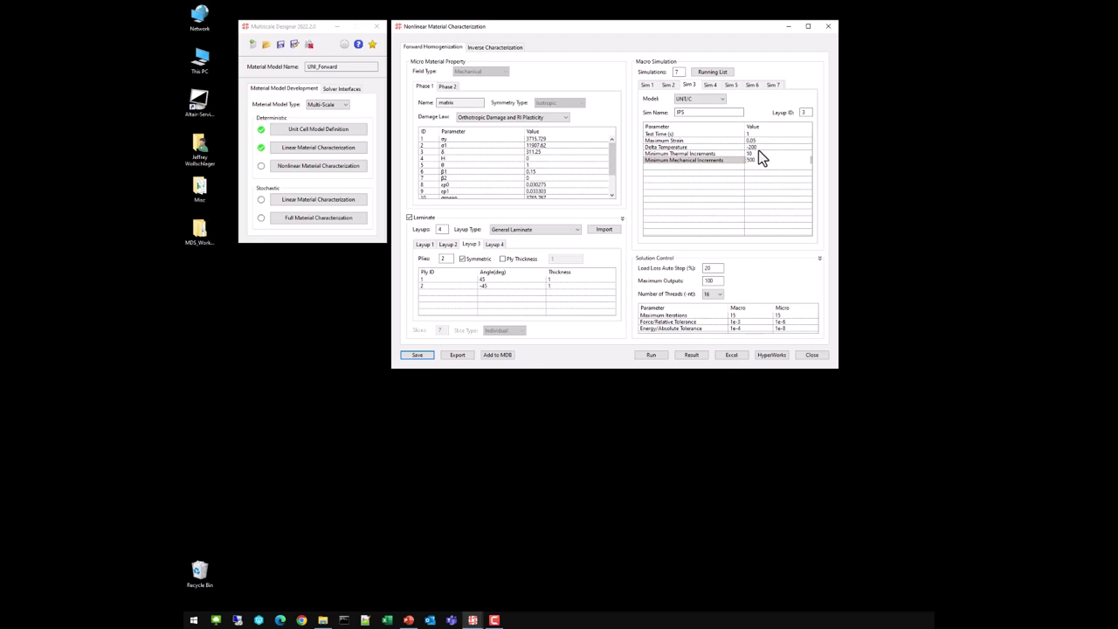
Name the fourth simulation LC, assign it the 0-degree layup ID 1 and set its maximum strain to -0.02
{"action": "left_click", "coordinate": [710, 85]}
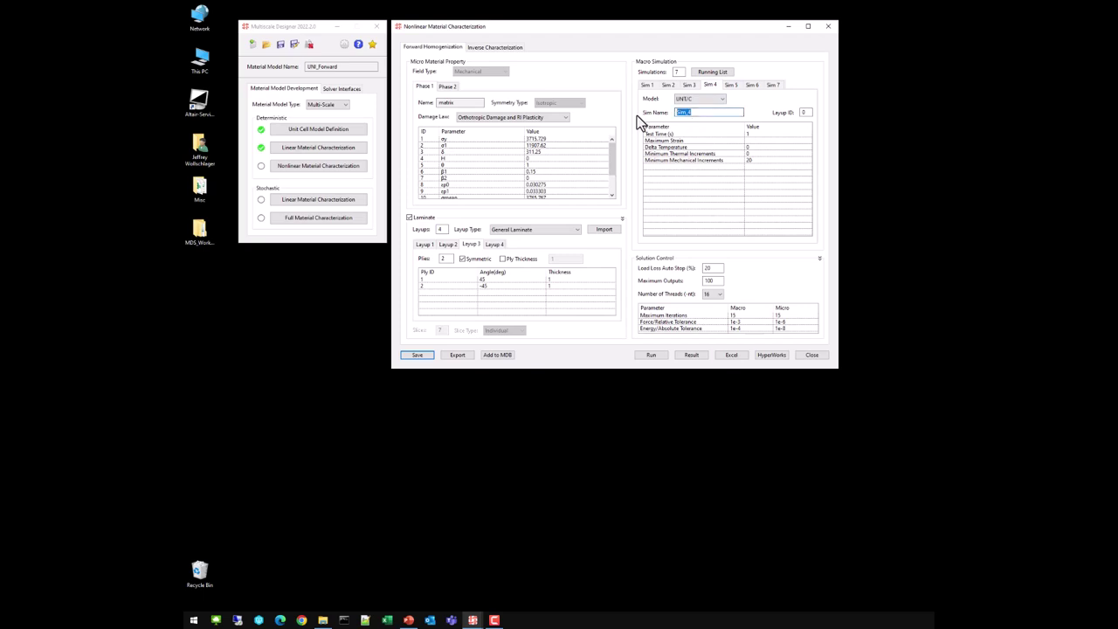
{"action": "type", "text": "LC"}
{"action": "double_click", "coordinate": [804, 112]}
{"action": "type", "text": "1"}
{"action": "left_click", "coordinate": [425, 245]}
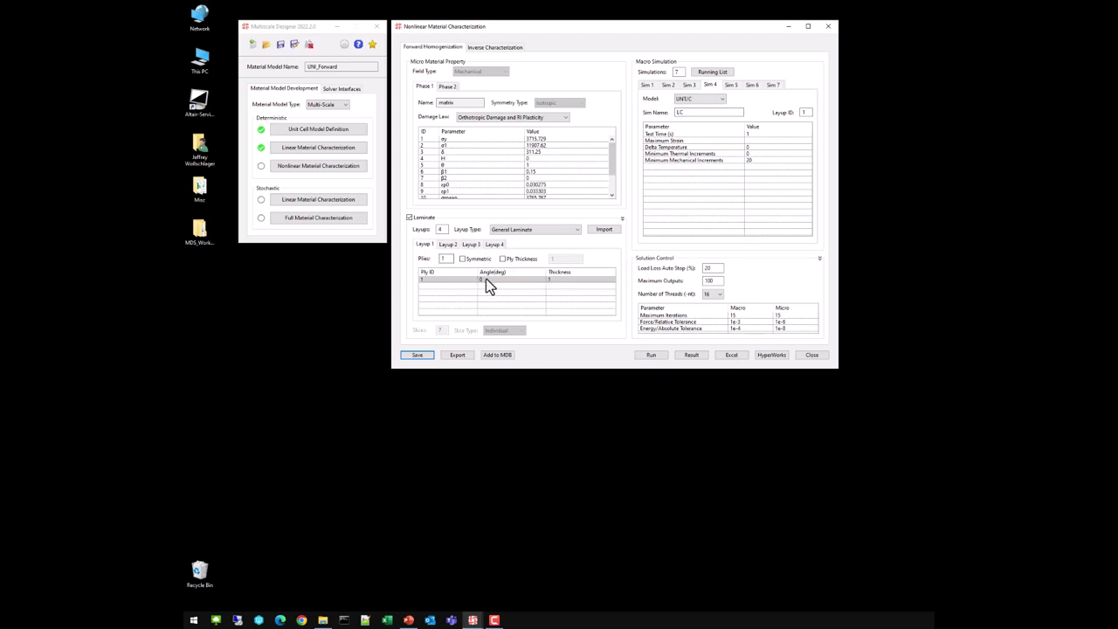
{"action": "left_click", "coordinate": [770, 140]}
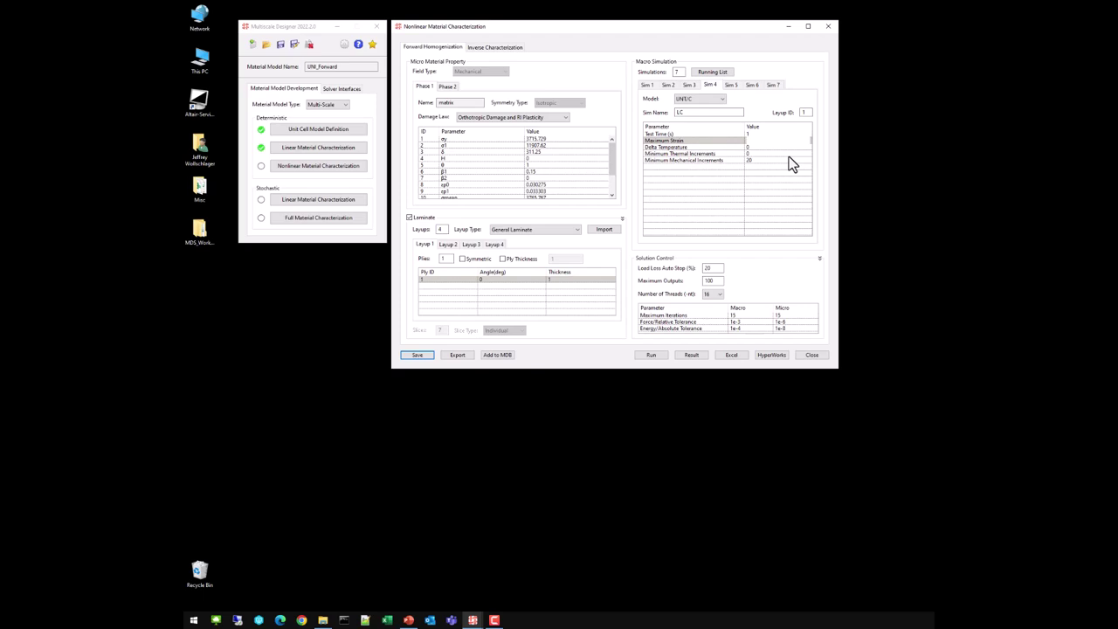
{"action": "type", "text": "-0.02"}
Set the LC simulation's delta temperature to -200, minimum thermal increments to 10 and minimum mechanical increments to 200
{"action": "left_click", "coordinate": [759, 147]}
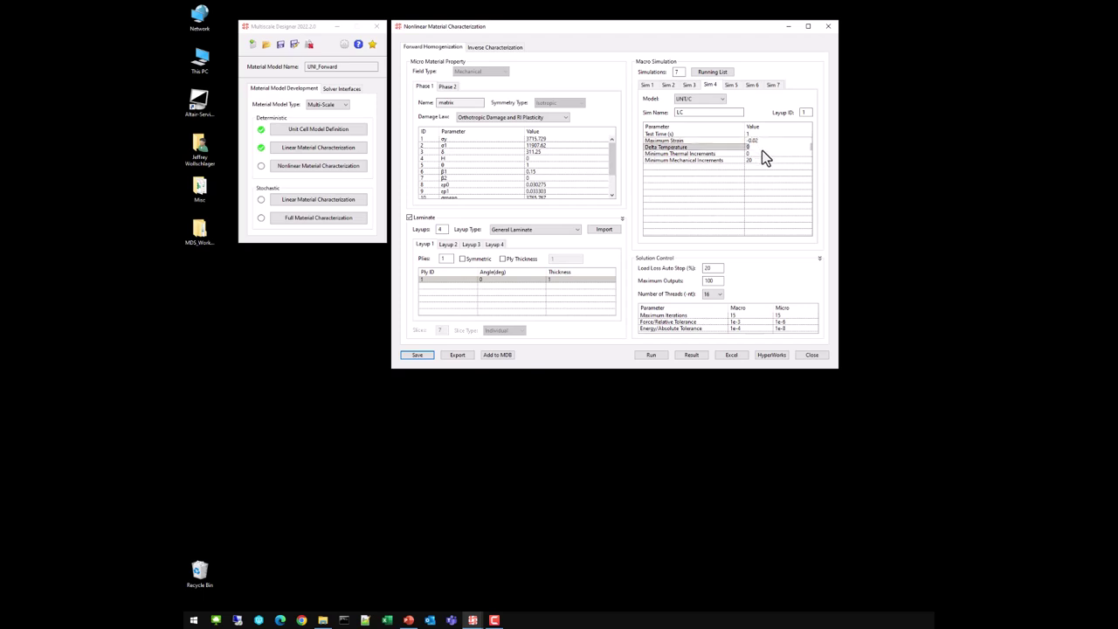
{"action": "type", "text": "-200"}
{"action": "key", "text": "Tab"}
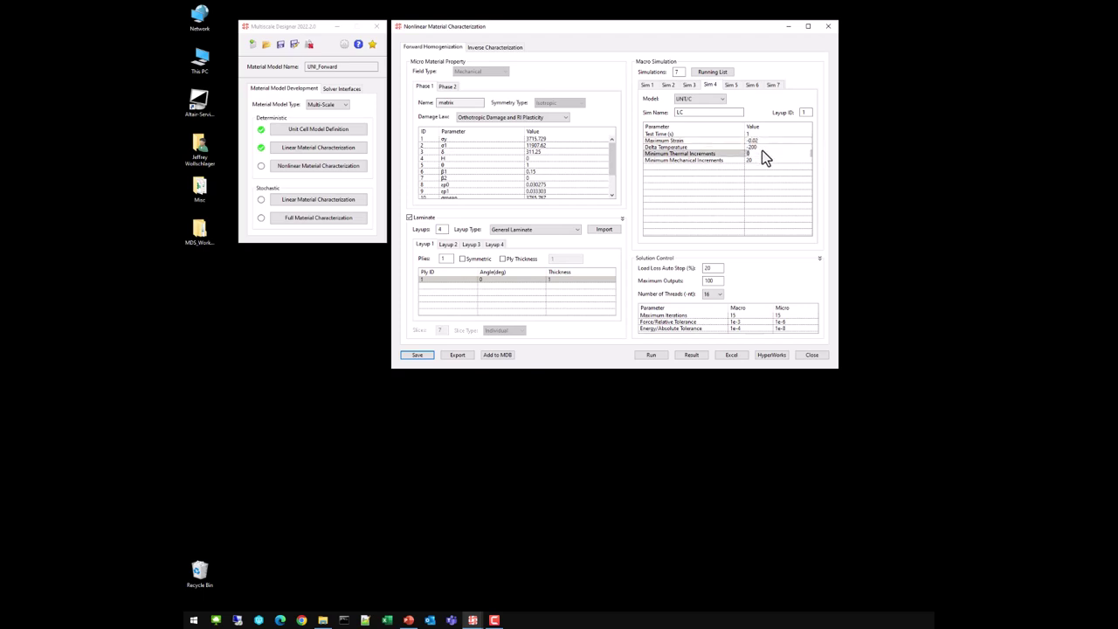
{"action": "type", "text": "10"}
{"action": "key", "text": "Tab"}
{"action": "type", "text": "0"}
{"action": "key", "text": "Return"}
{"action": "left_click", "coordinate": [753, 141]}
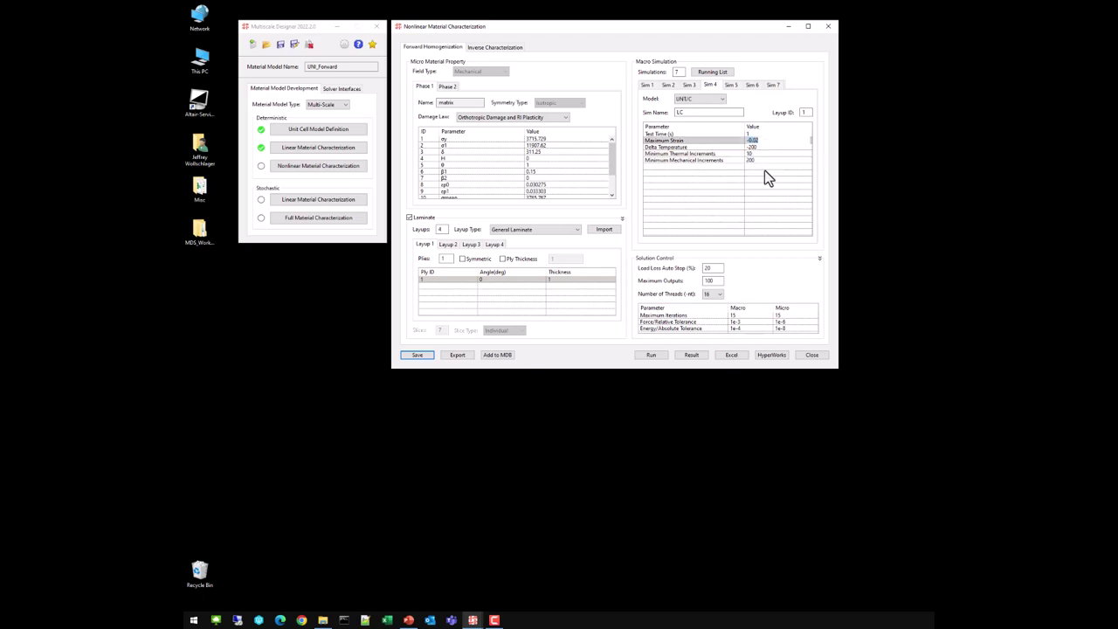
Name the fifth simulation TC, assign it the 90-degree layup ID 2 and set its maximum strain to -0.05
{"action": "left_click", "coordinate": [732, 85]}
{"action": "type", "text": "T"}
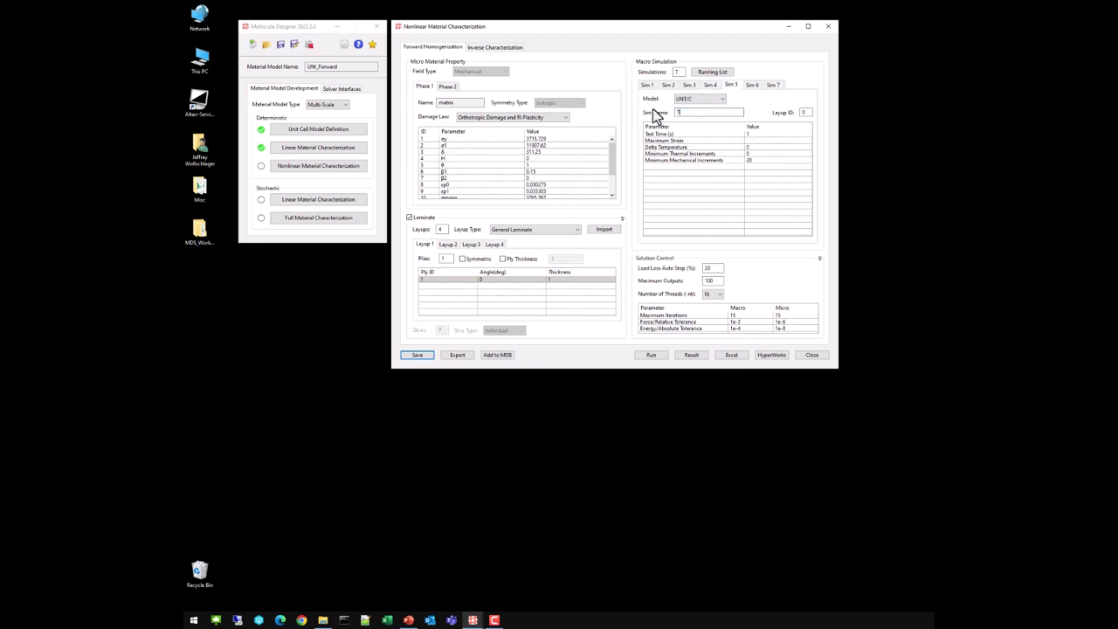
{"action": "type", "text": "C"}
{"action": "left_click", "coordinate": [448, 245]}
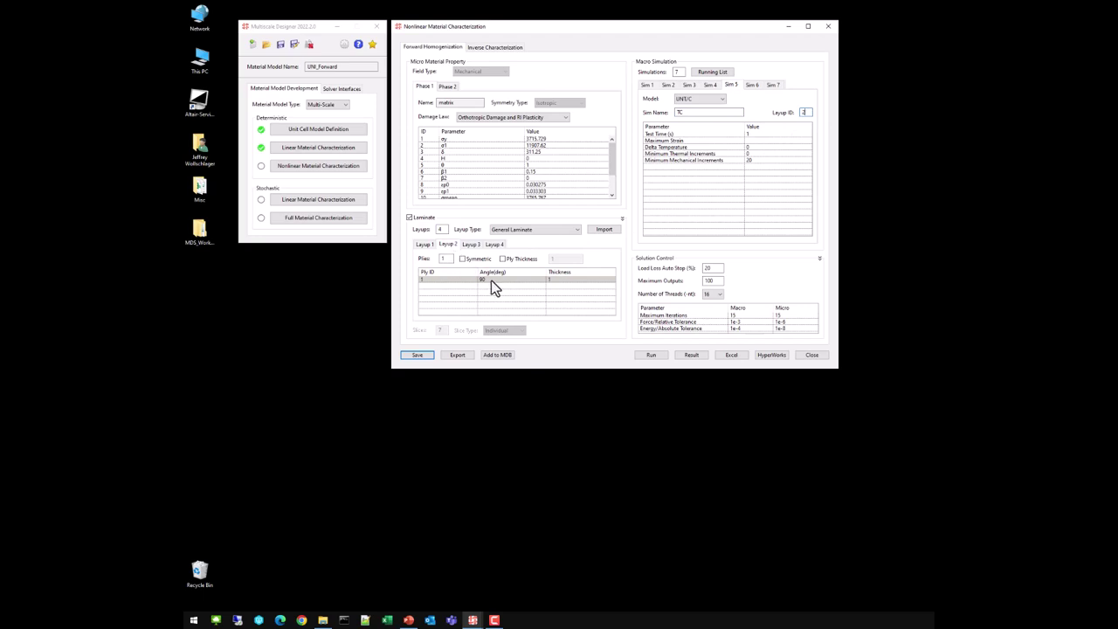
{"action": "left_click", "coordinate": [758, 141]}
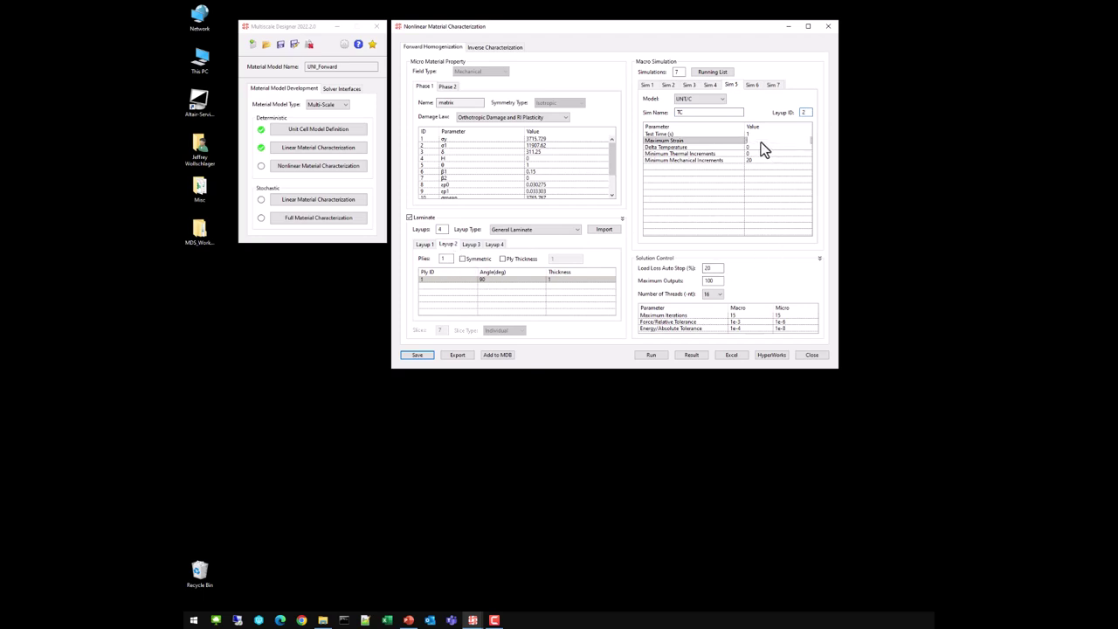
{"action": "type", "text": "-0.05"}
Set the TC simulation's delta temperature to -200, minimum thermal increments to 10 and minimum mechanical increments to 500
{"action": "left_click", "coordinate": [761, 149]}
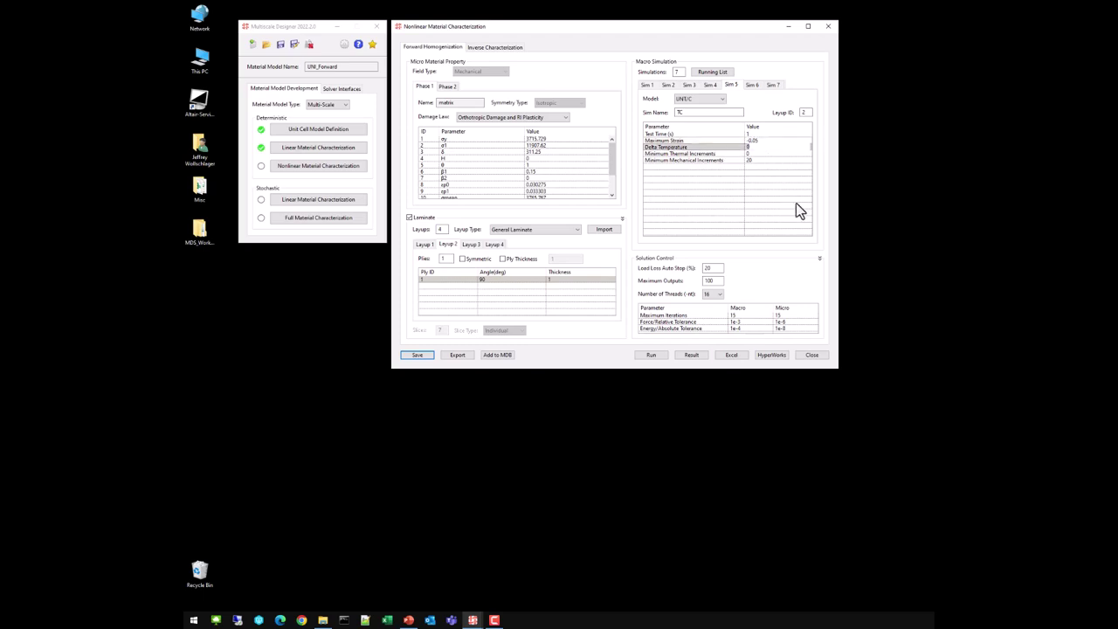
{"action": "type", "text": "-200"}
{"action": "key", "text": "Return"}
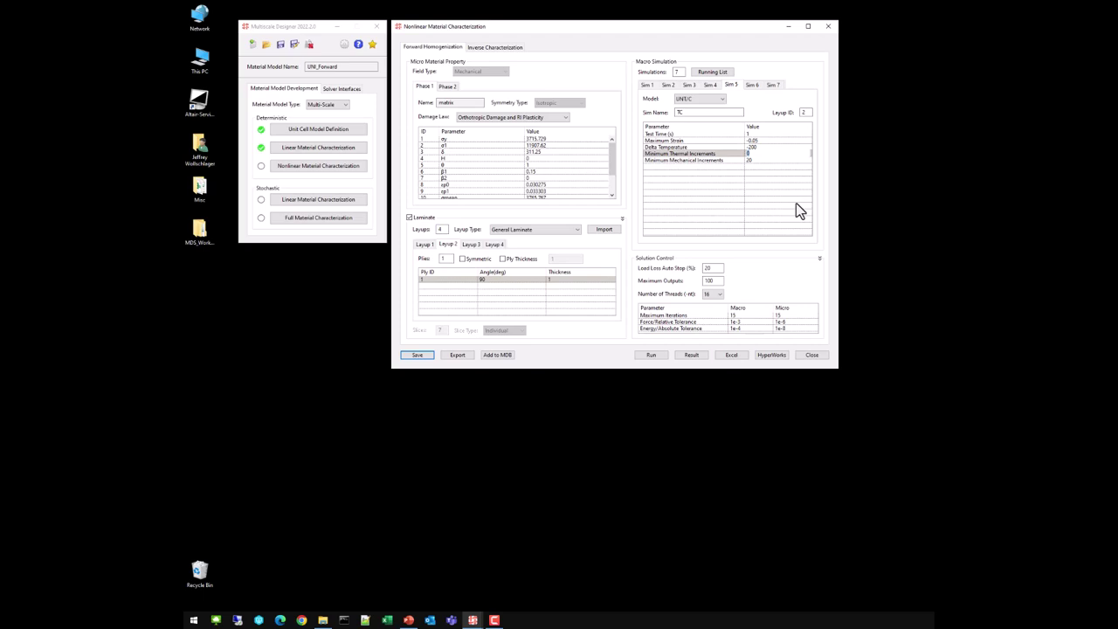
{"action": "type", "text": "10"}
{"action": "key", "text": "Return"}
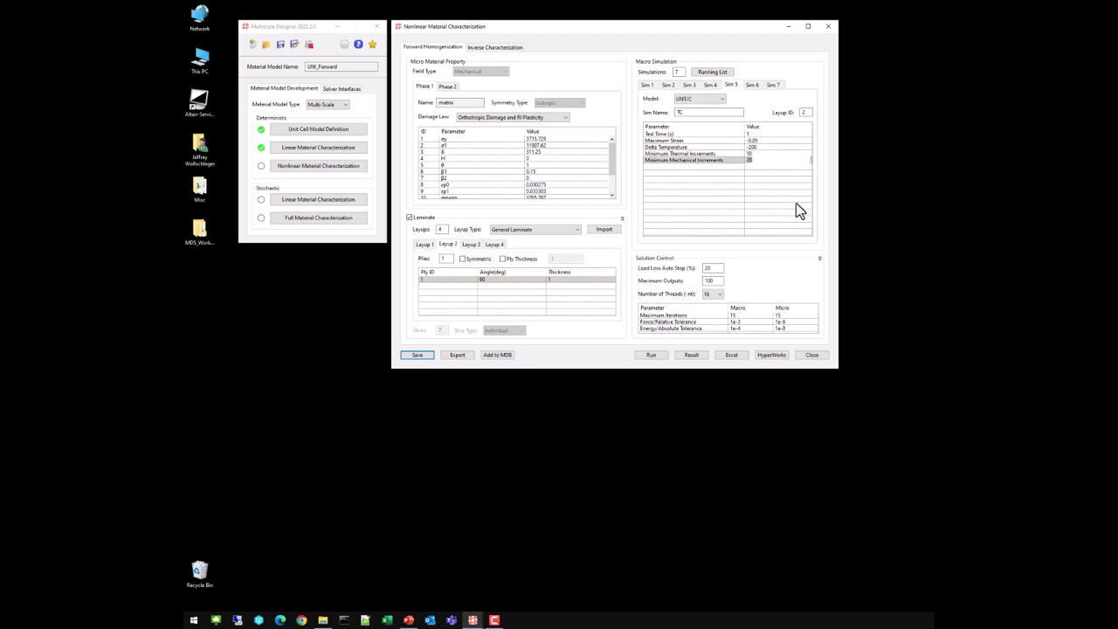
{"action": "type", "text": "500"}
Name the sixth simulation UNT, assign it the four-ply symmetric layup ID 4 and set its maximum strain to 0.02
{"action": "left_click", "coordinate": [754, 84]}
{"action": "double_click", "coordinate": [712, 115]}
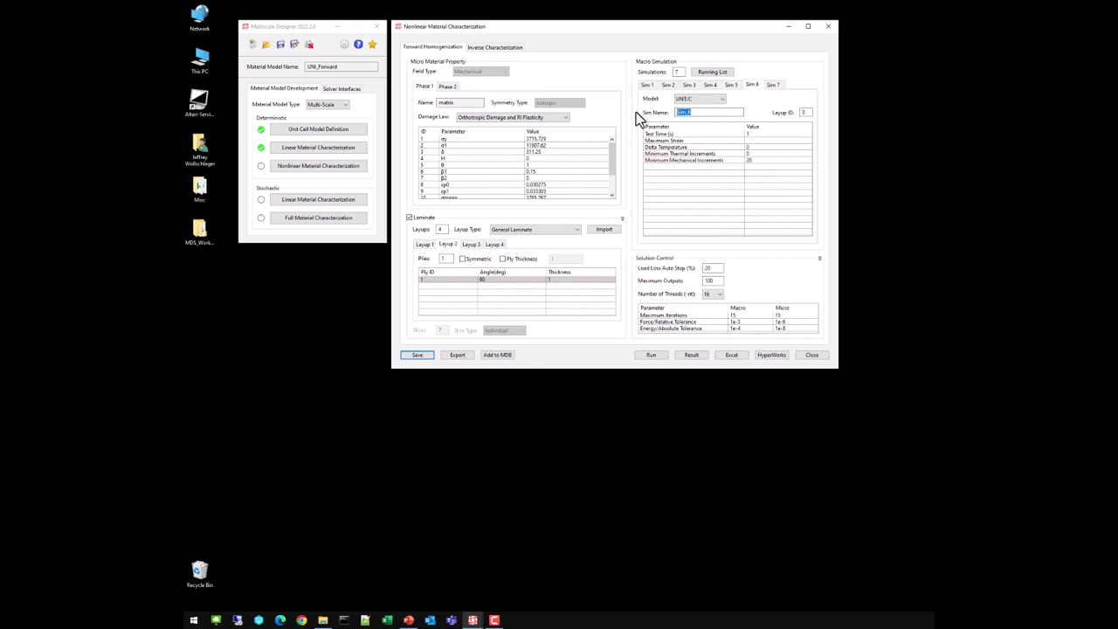
{"action": "type", "text": "UNT"}
{"action": "type", "text": "4"}
{"action": "left_click", "coordinate": [495, 245]}
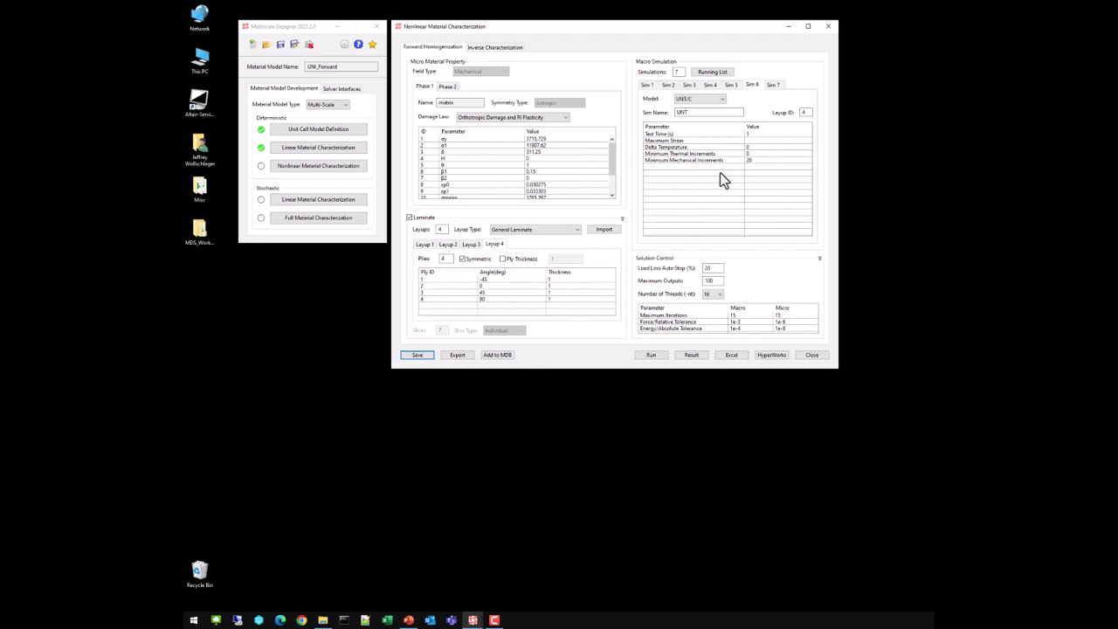
{"action": "left_click", "coordinate": [773, 141]}
{"action": "type", "text": "0.0"}
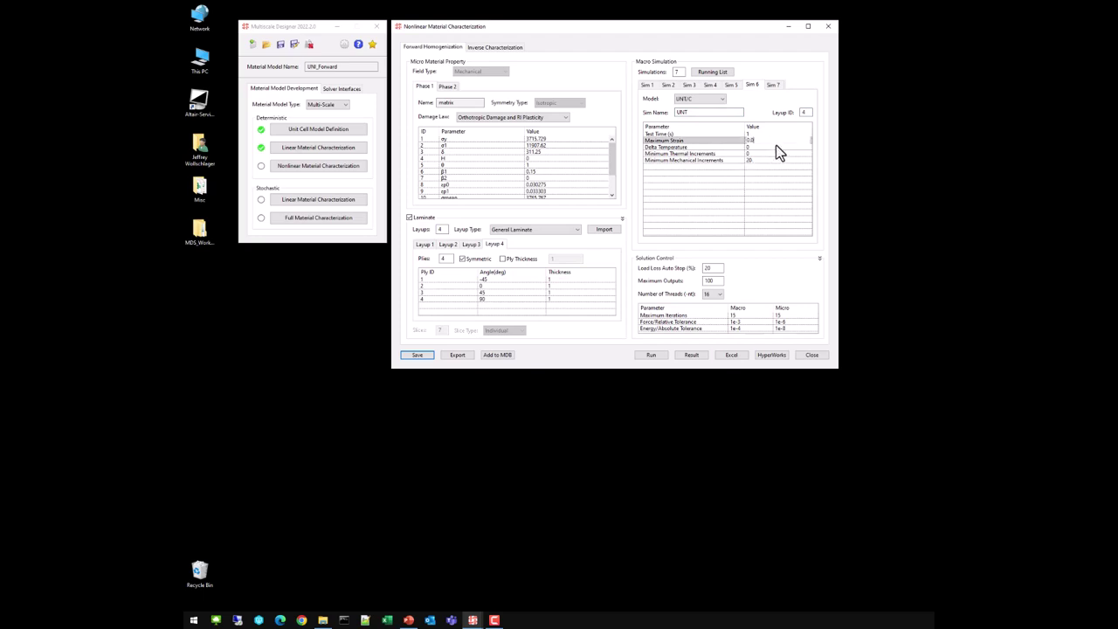
{"action": "type", "text": "2"}
Set the UNT simulation's delta temperature to -200, minimum thermal increments to 10 and minimum mechanical increments to 200
{"action": "key", "text": "Tab"}
{"action": "type", "text": "-200"}
{"action": "key", "text": "Tab"}
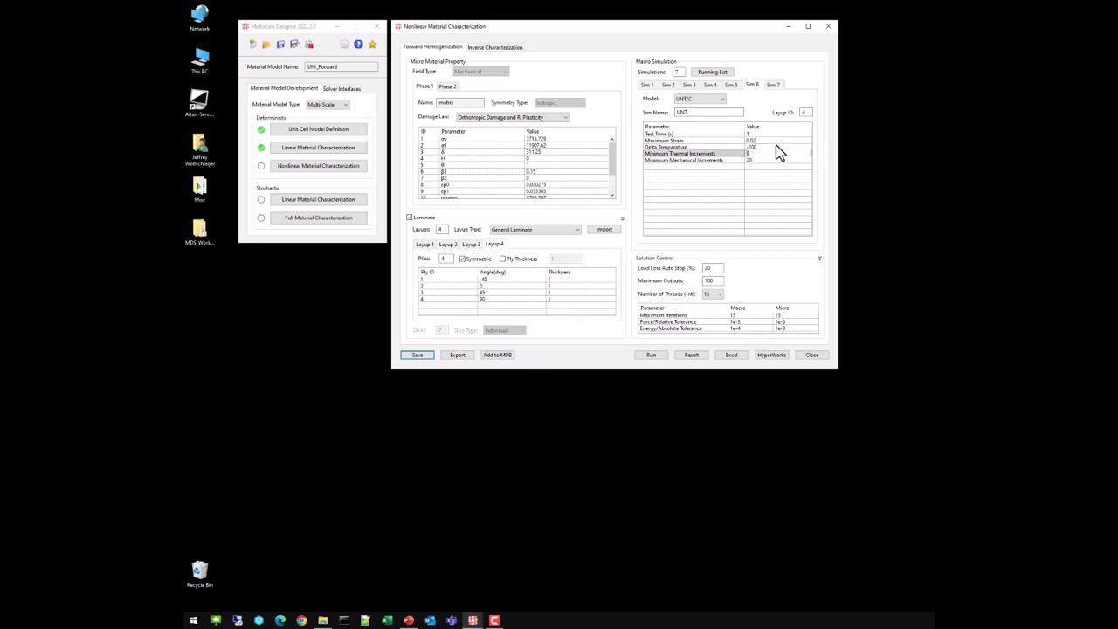
{"action": "type", "text": "10"}
{"action": "key", "text": "Tab"}
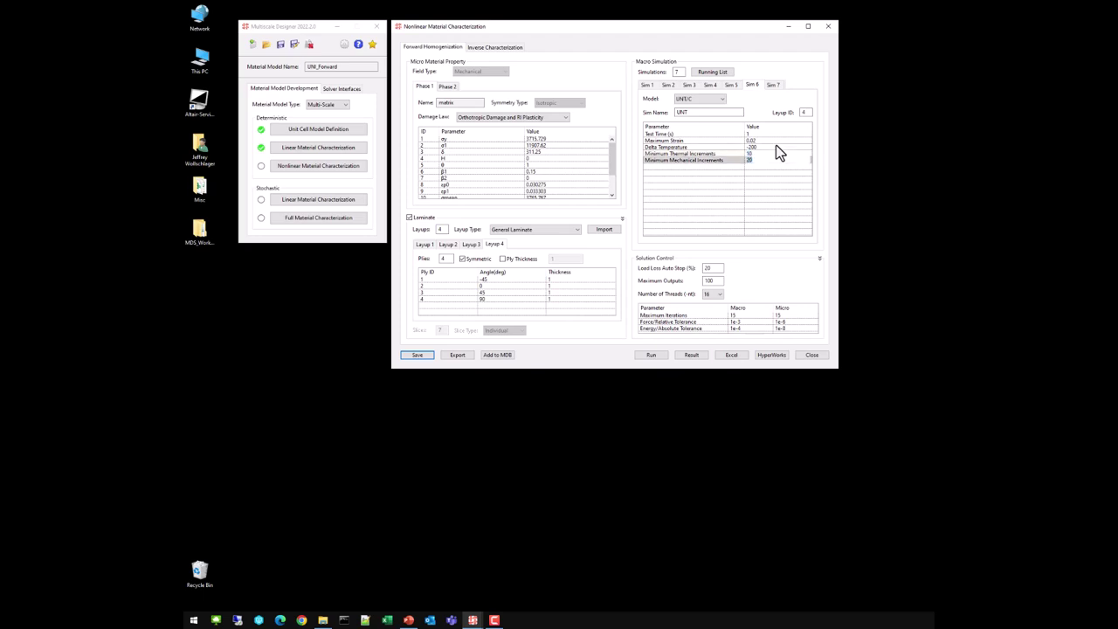
{"action": "type", "text": "200"}
Name the seventh simulation UNC, assign it layup ID 4 and set its maximum strain to -0.02
{"action": "left_click", "coordinate": [774, 85]}
{"action": "type", "text": "UNC"}
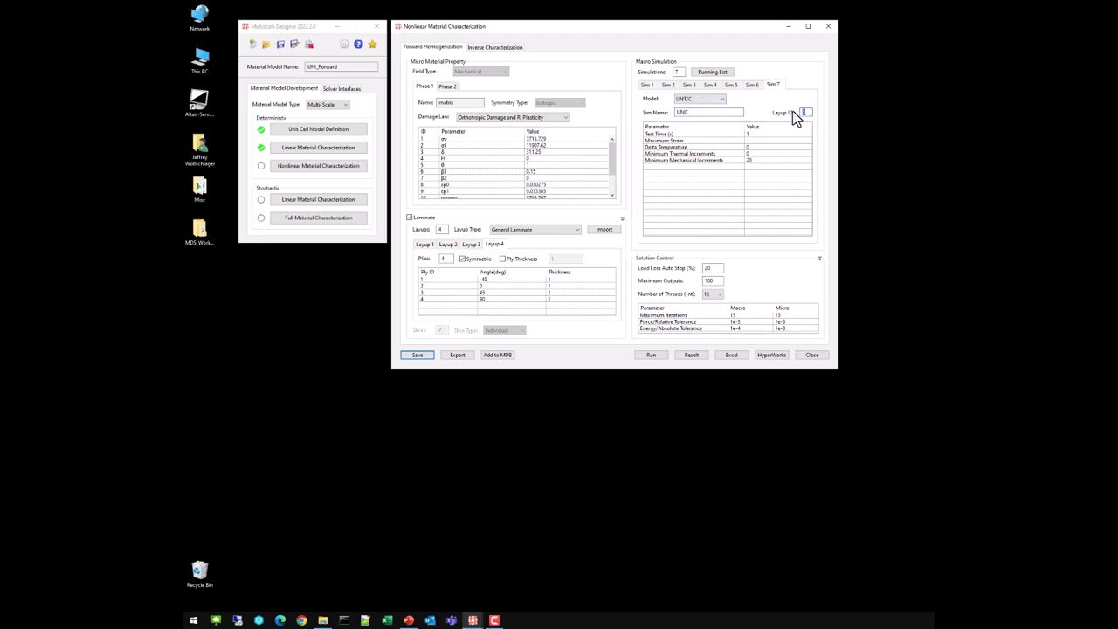
{"action": "left_click", "coordinate": [765, 140]}
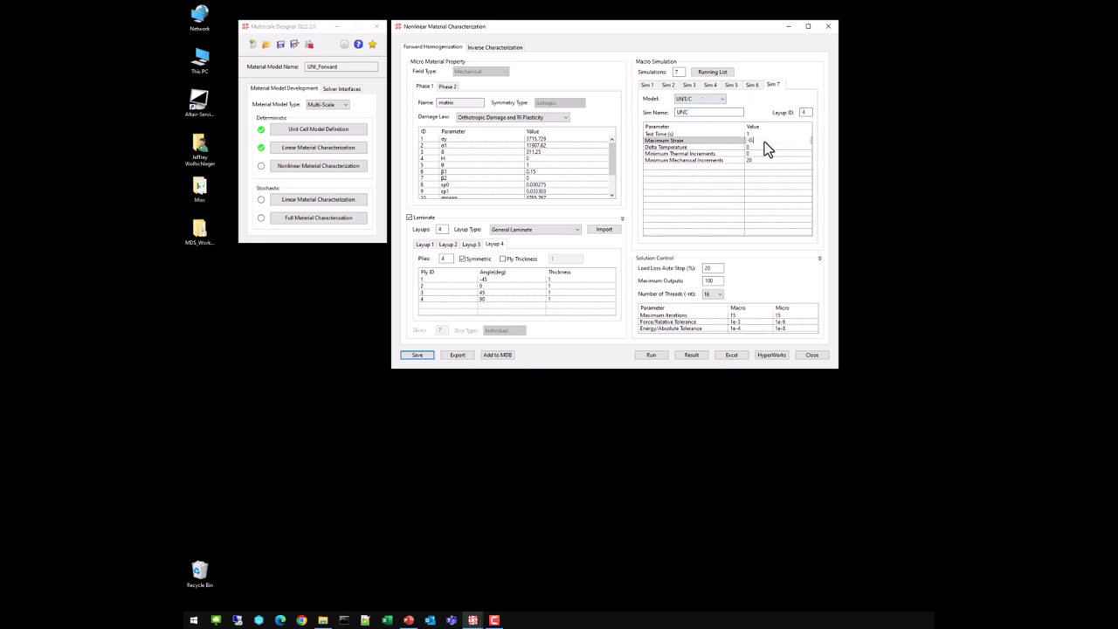
{"action": "key", "text": "Return"}
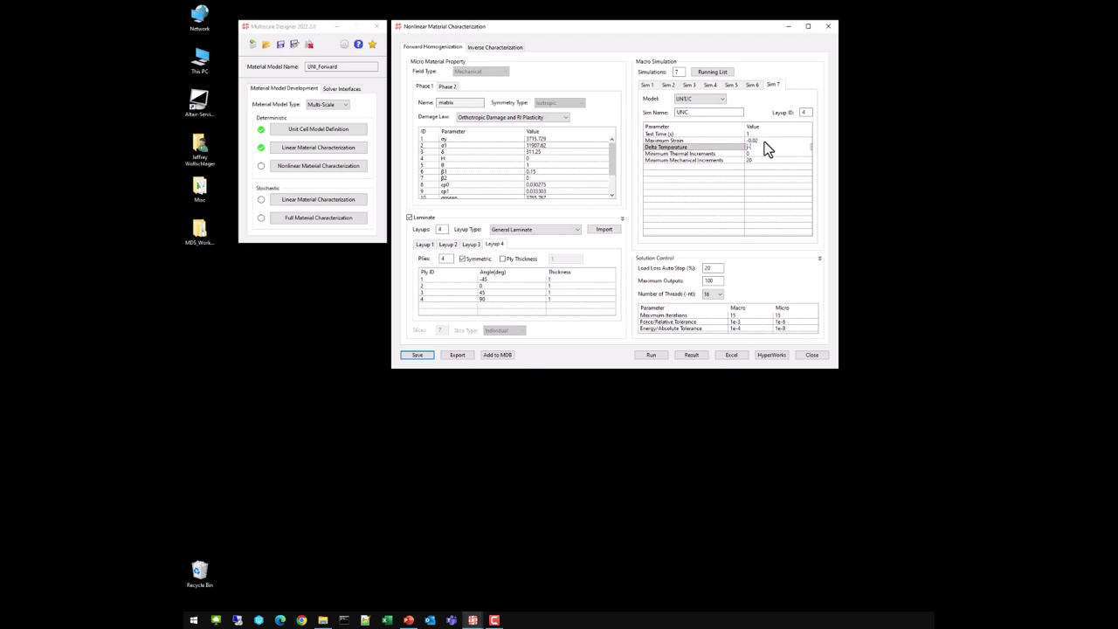
Set the UNC simulation's delta temperature to -200, minimum thermal increments to 10 and minimum mechanical increments to 200
{"action": "type", "text": "-200"}
{"action": "key", "text": "Return"}
{"action": "type", "text": "10"}
{"action": "key", "text": "Return"}
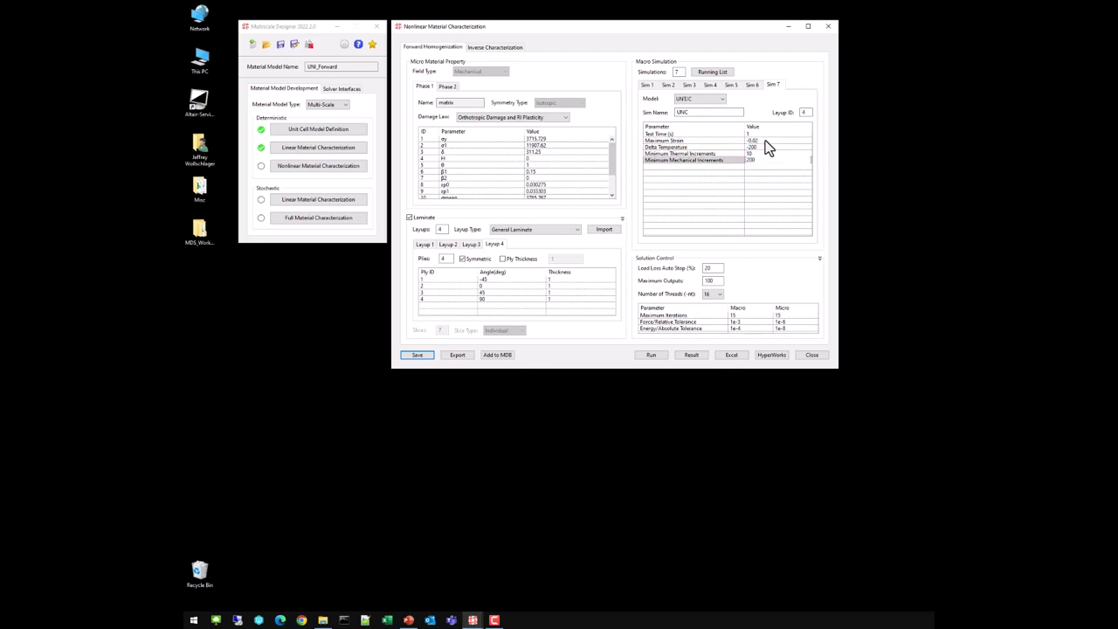
{"action": "key", "text": "Return"}
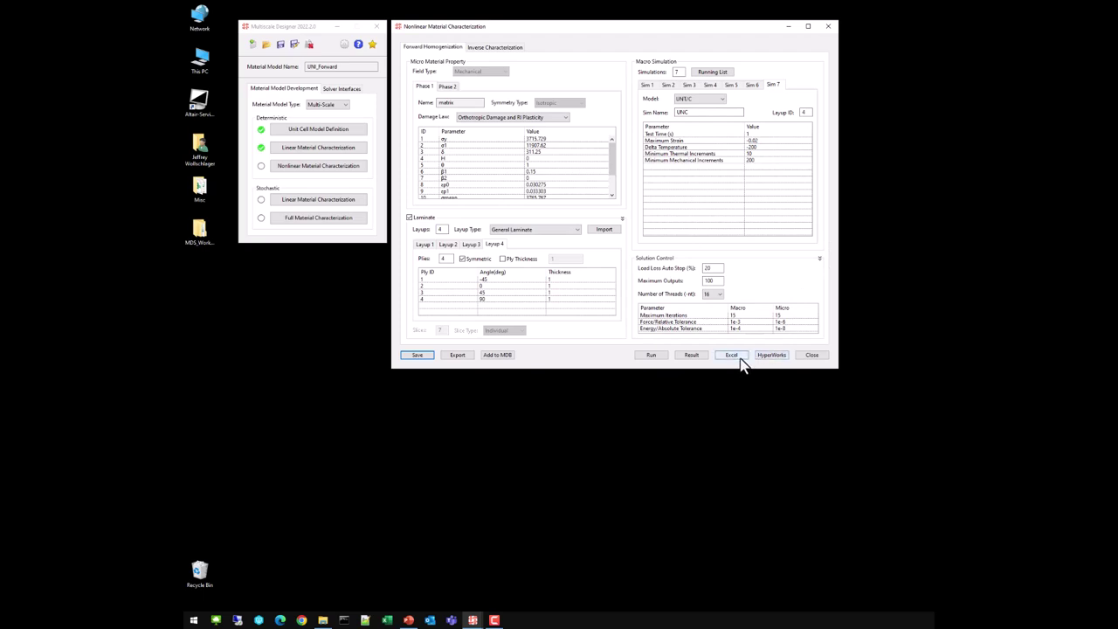
Run the seven forward homogenization simulations and close the backend program window once they finish
{"action": "left_click", "coordinate": [658, 357]}
{"action": "left_click_drag", "start_coordinate": [893, 127], "coordinate": [725, 228]}
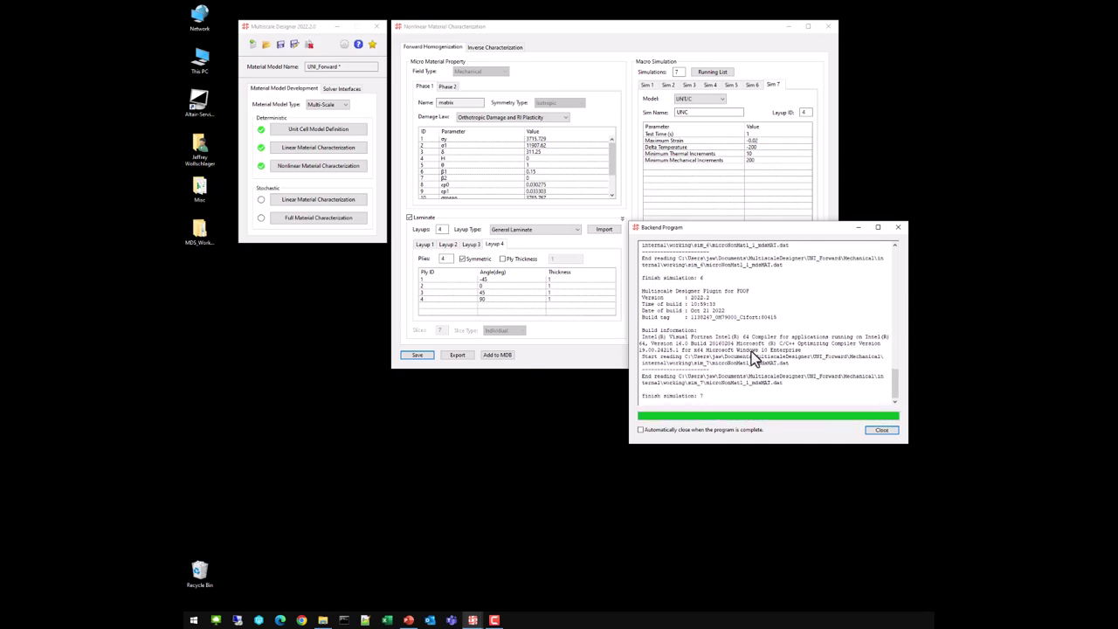
{"action": "left_click", "coordinate": [878, 431]}
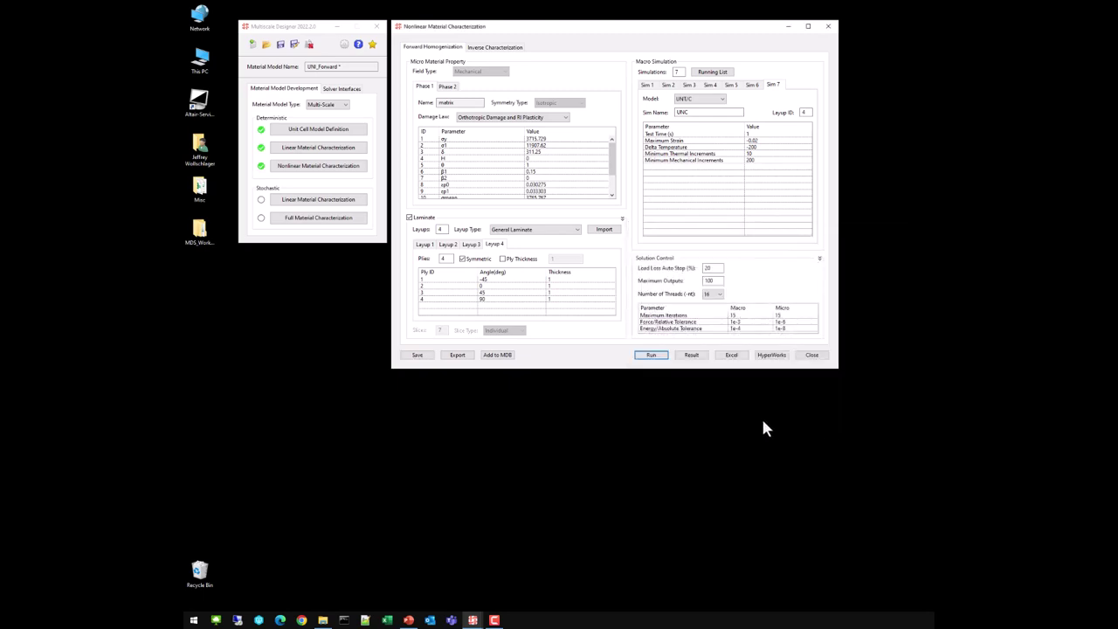
Open the simulation results in Excel and examine the summary plot, the LT data and the peak of the LT stress-strain curve
{"action": "left_click", "coordinate": [729, 355]}
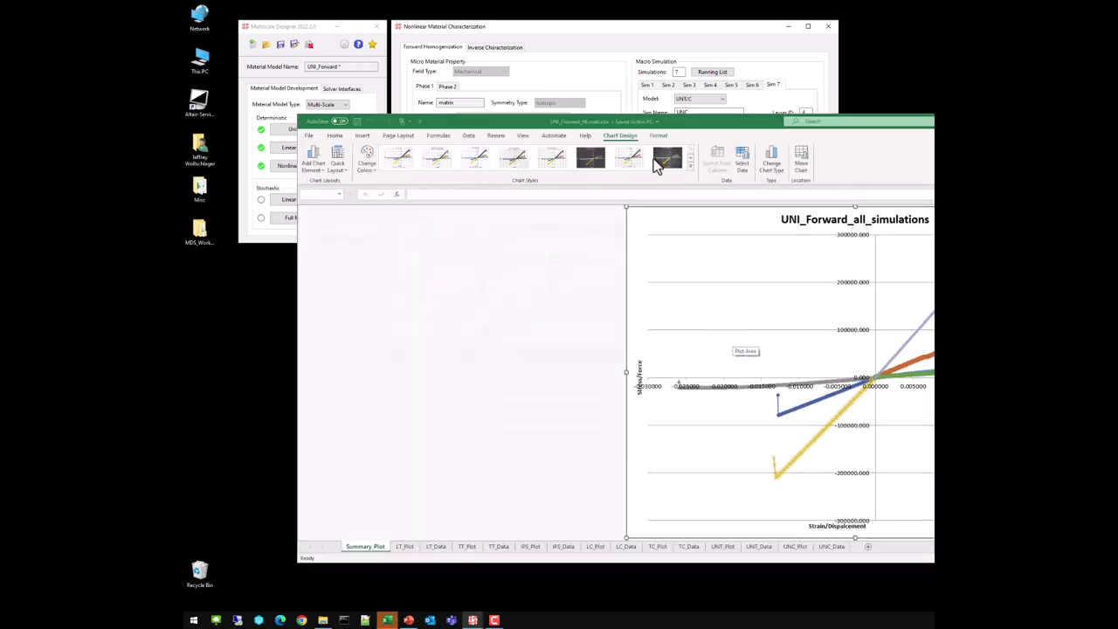
{"action": "double_click", "coordinate": [718, 120]}
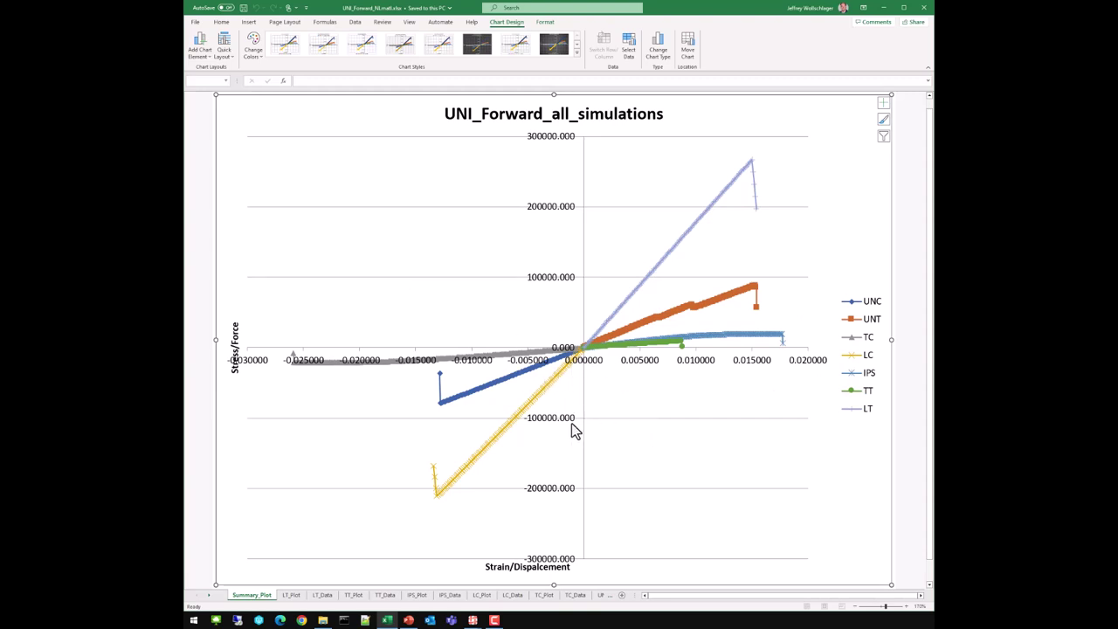
{"action": "left_click", "coordinate": [293, 597]}
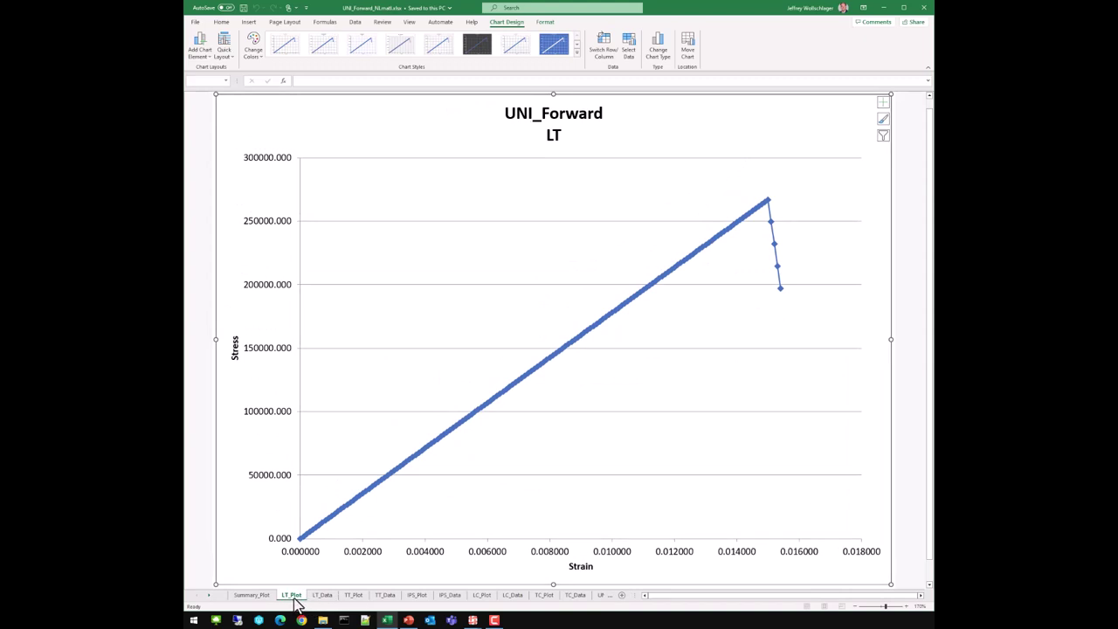
{"action": "left_click", "coordinate": [323, 596]}
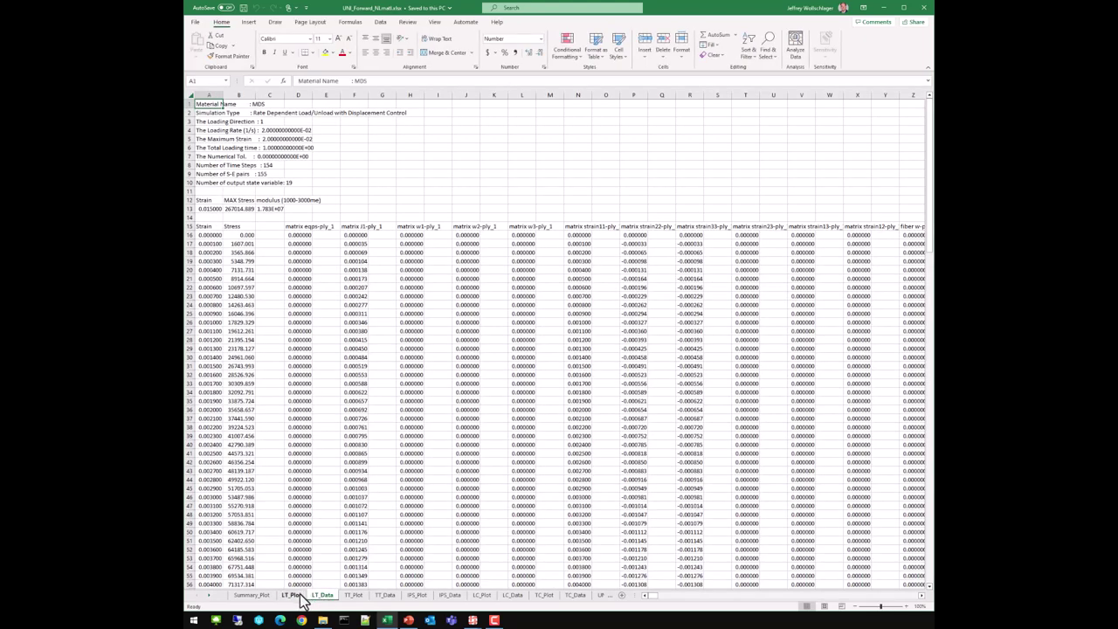
{"action": "left_click", "coordinate": [292, 595]}
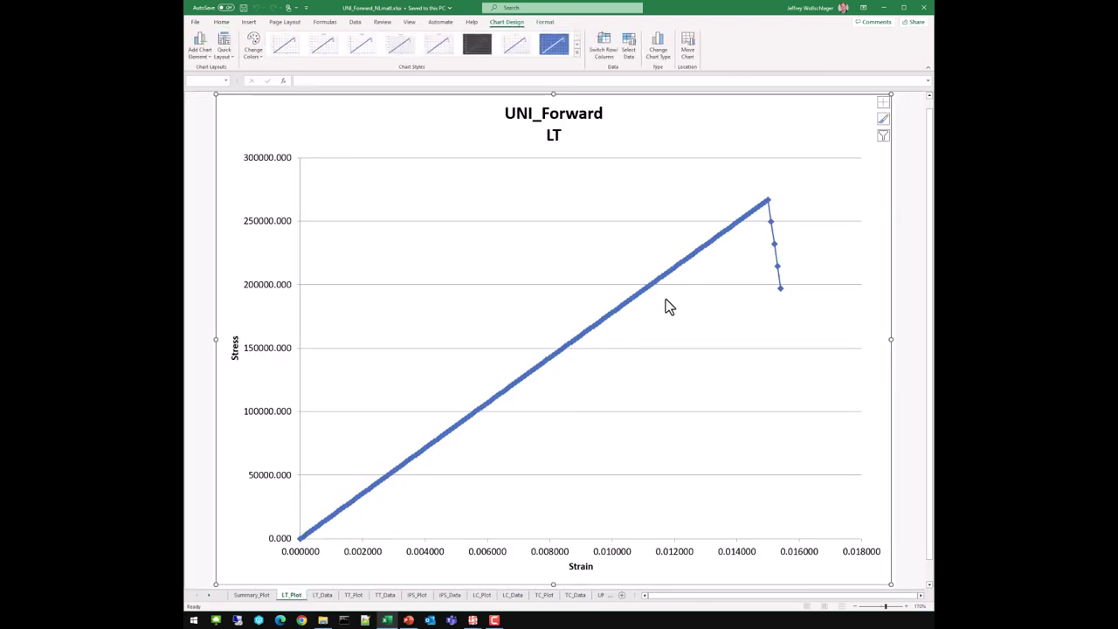
{"action": "mouse_move", "coordinate": [768, 206]}
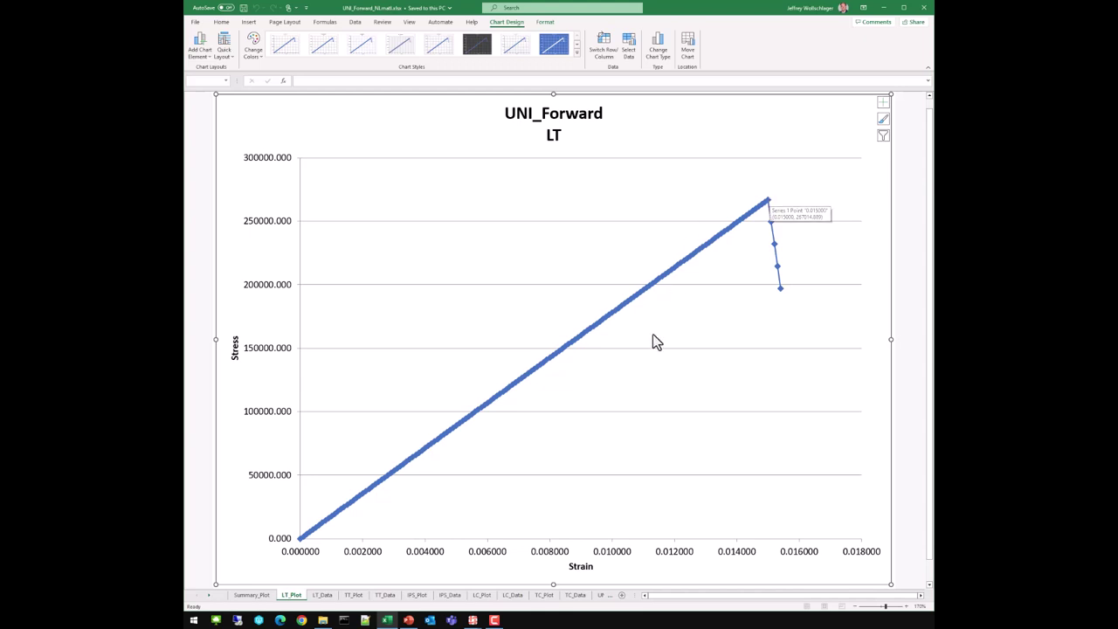
Examine the TT, IPS, LC and TC stress-strain plots, comparing transverse tension with transverse compression
{"action": "left_click", "coordinate": [354, 596]}
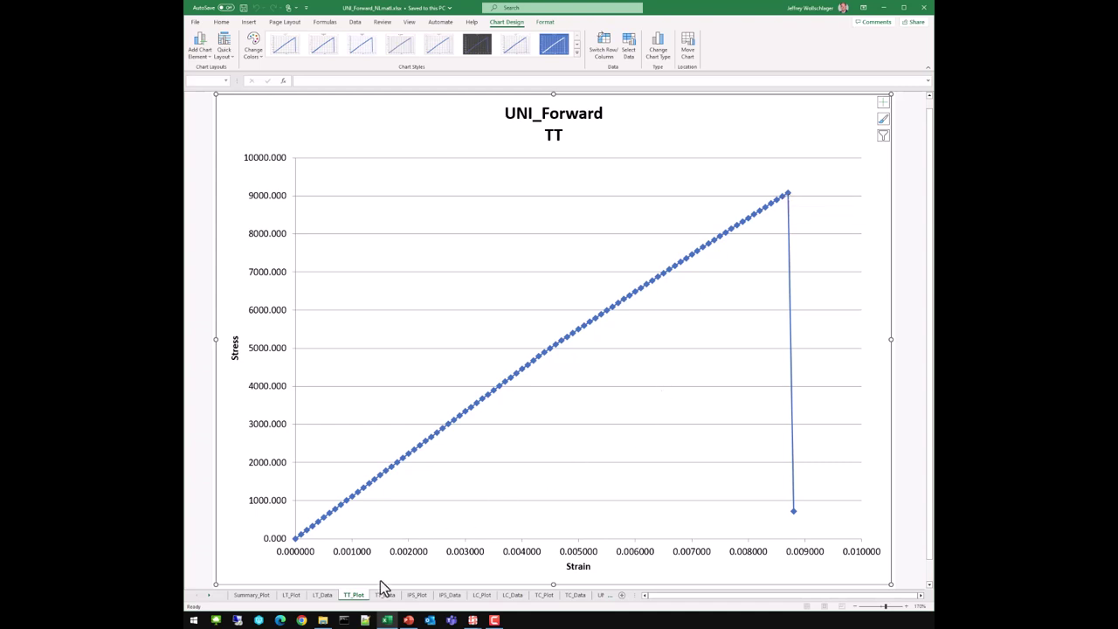
{"action": "left_click", "coordinate": [416, 595]}
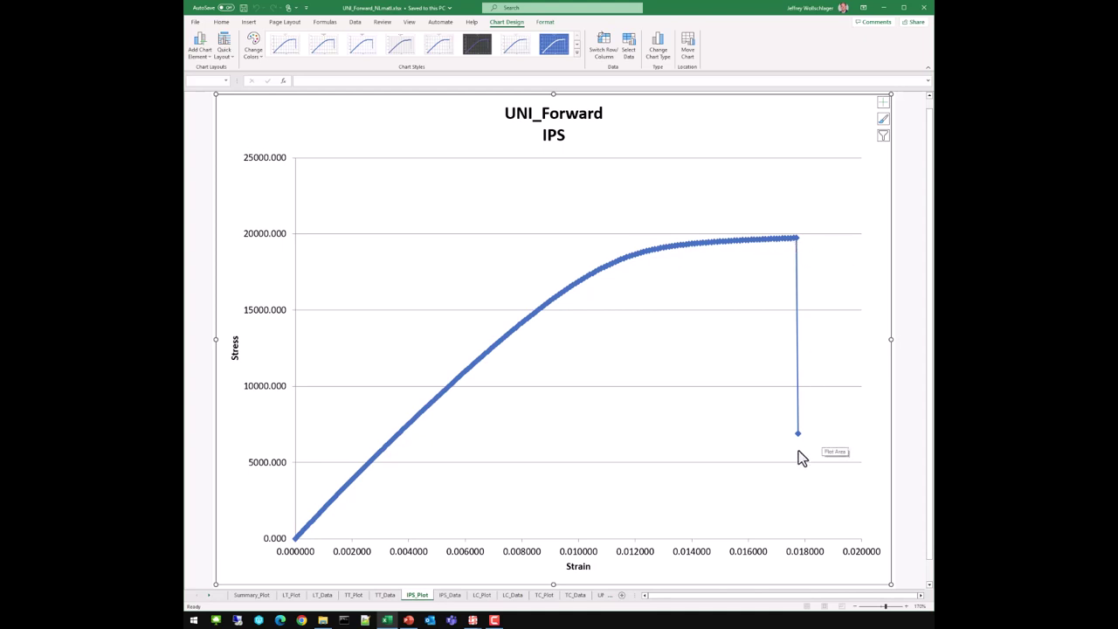
{"action": "left_click", "coordinate": [480, 596]}
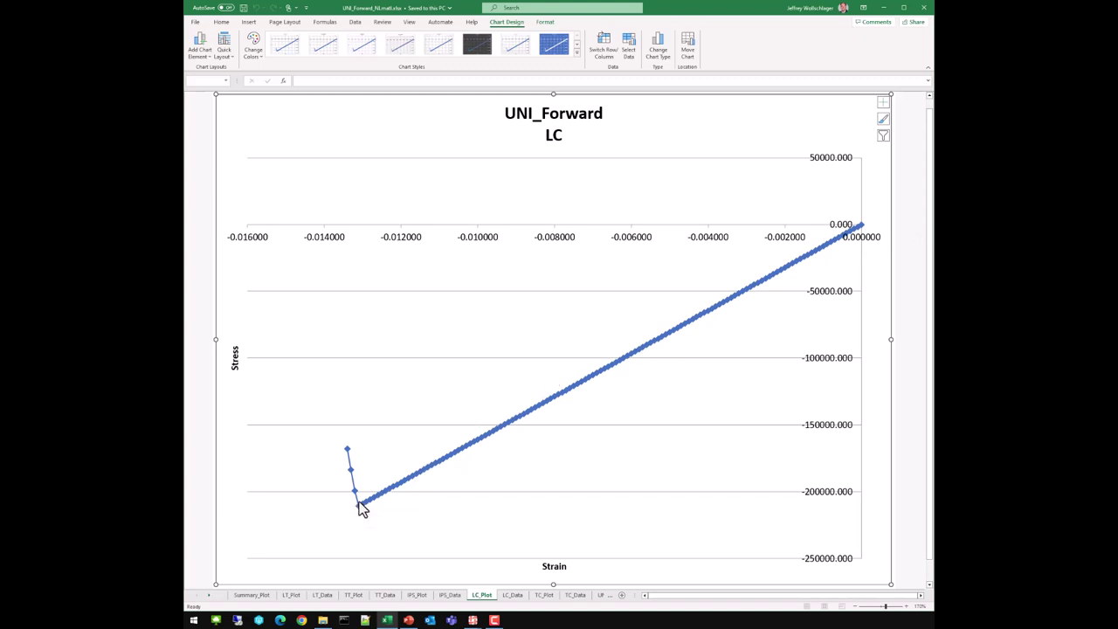
{"action": "mouse_move", "coordinate": [358, 512]}
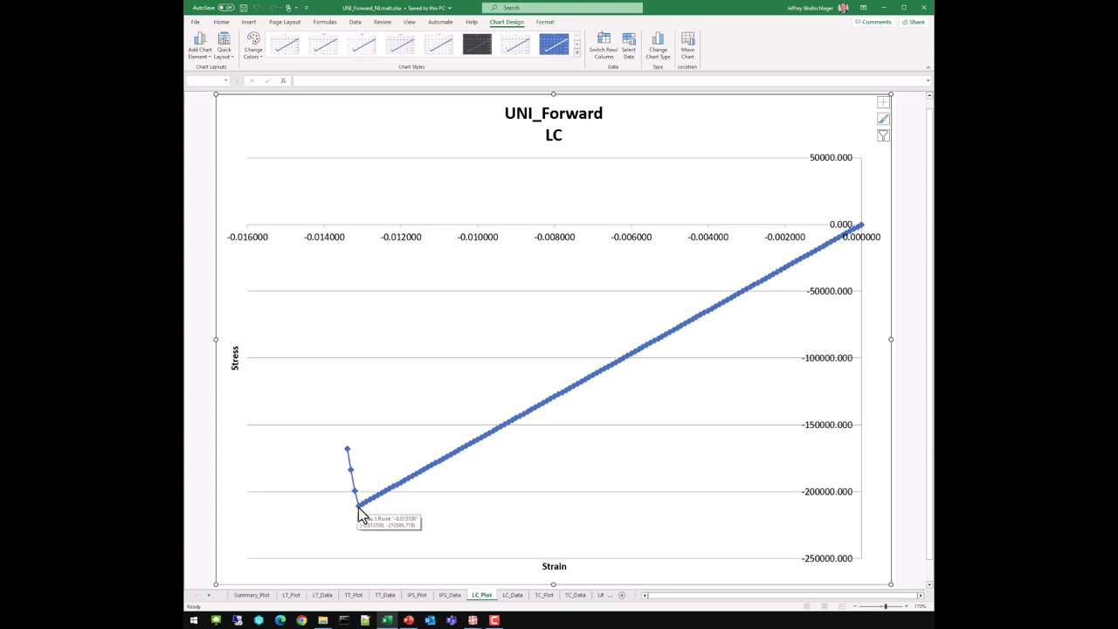
{"action": "left_click", "coordinate": [541, 595]}
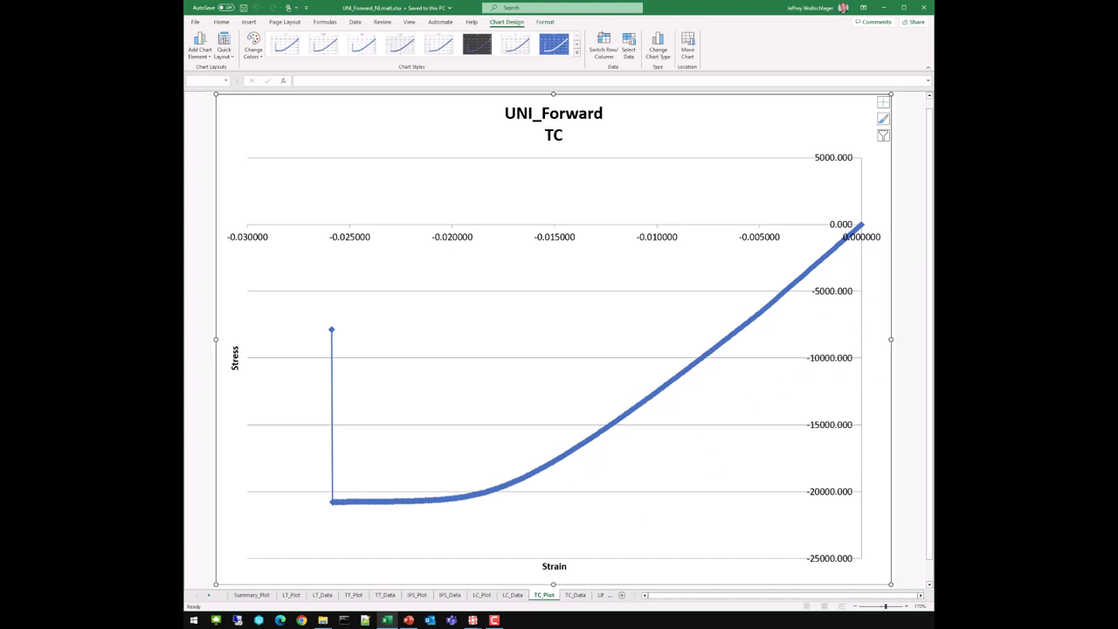
{"action": "left_click", "coordinate": [354, 598]}
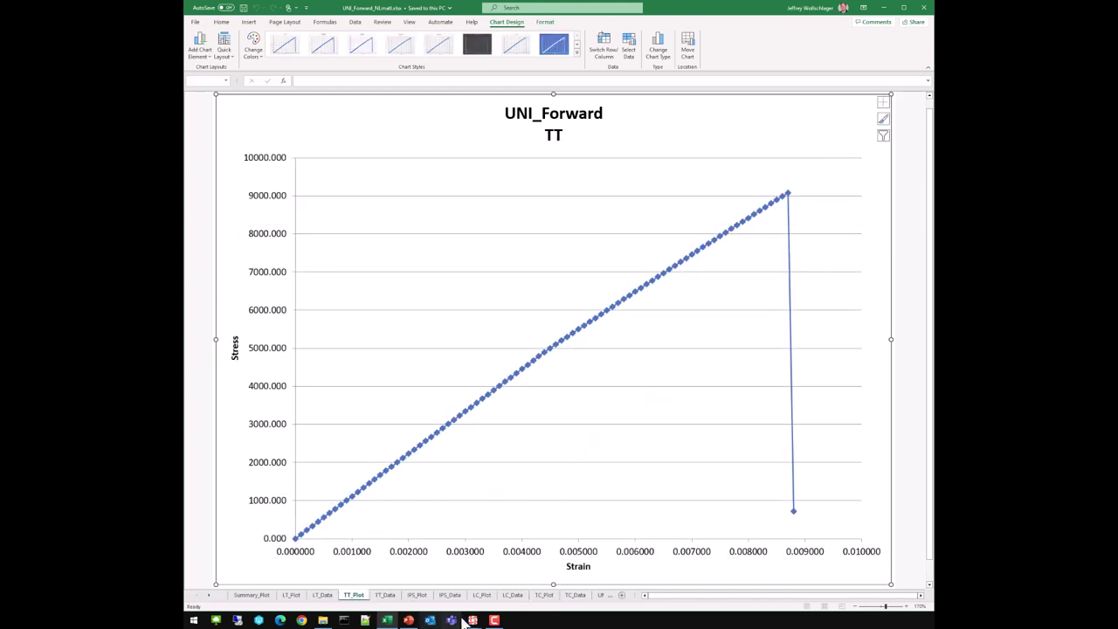
{"action": "left_click", "coordinate": [544, 598]}
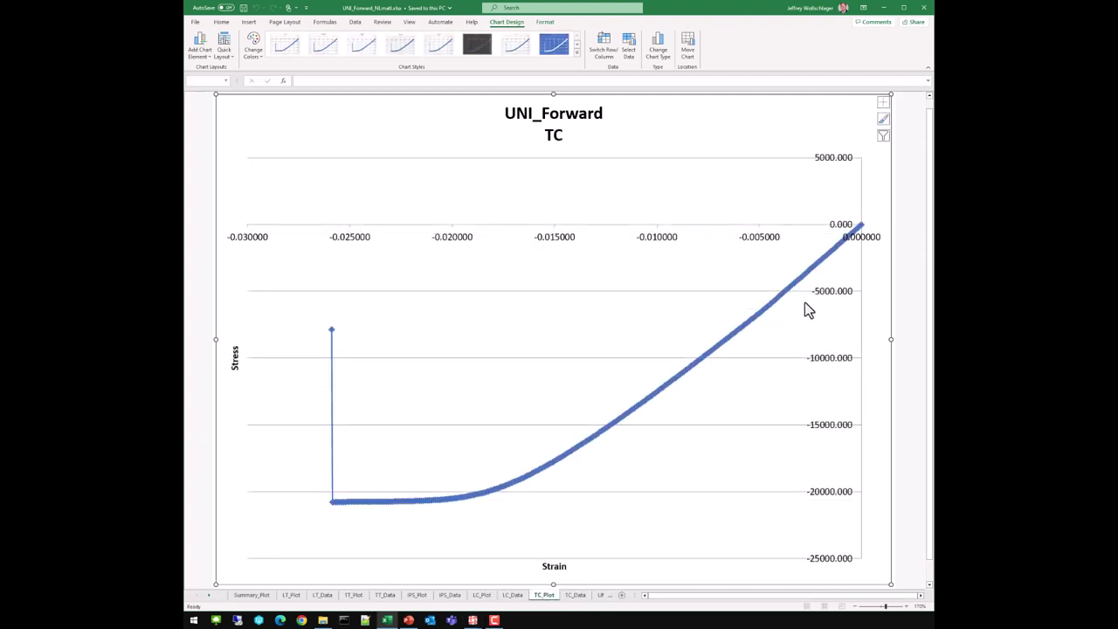
{"action": "mouse_move", "coordinate": [470, 503]}
Examine the load drops and failure points in the UNT and UNC stress-strain plots, and close the results workbook
{"action": "left_click", "coordinate": [208, 595]}
{"action": "left_click", "coordinate": [207, 595]}
{"action": "left_click", "coordinate": [207, 595]}
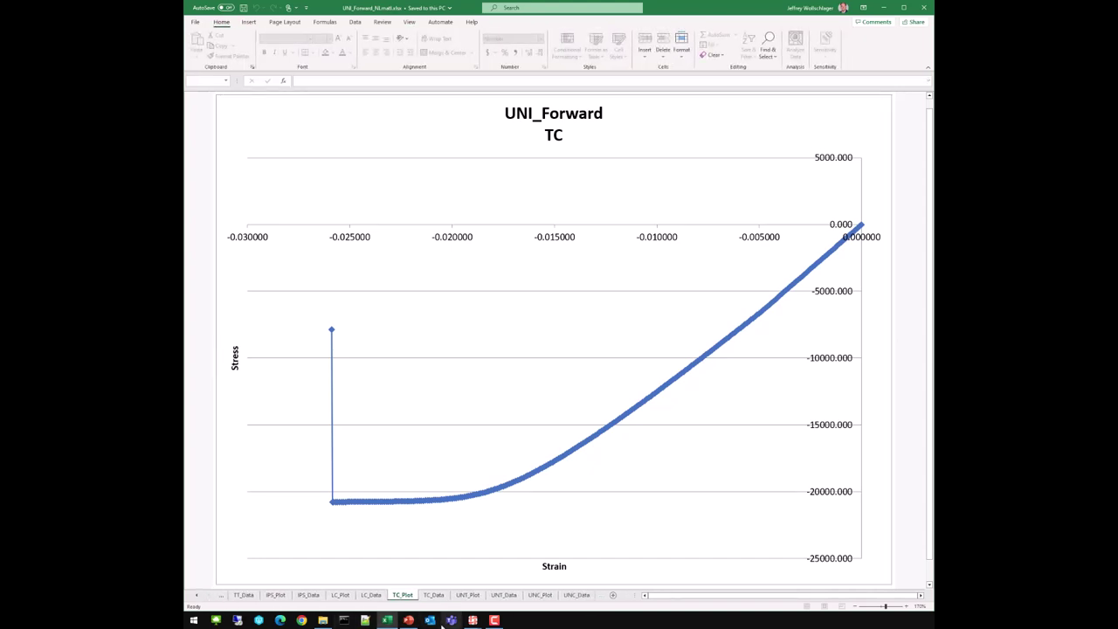
{"action": "mouse_move", "coordinate": [496, 620]}
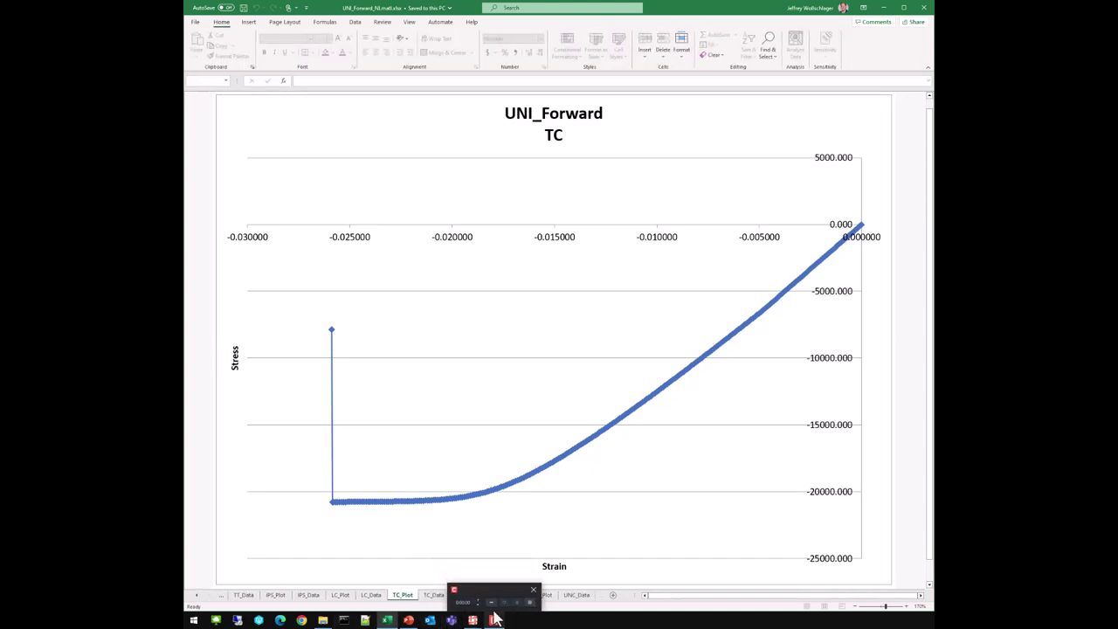
{"action": "left_click", "coordinate": [471, 596]}
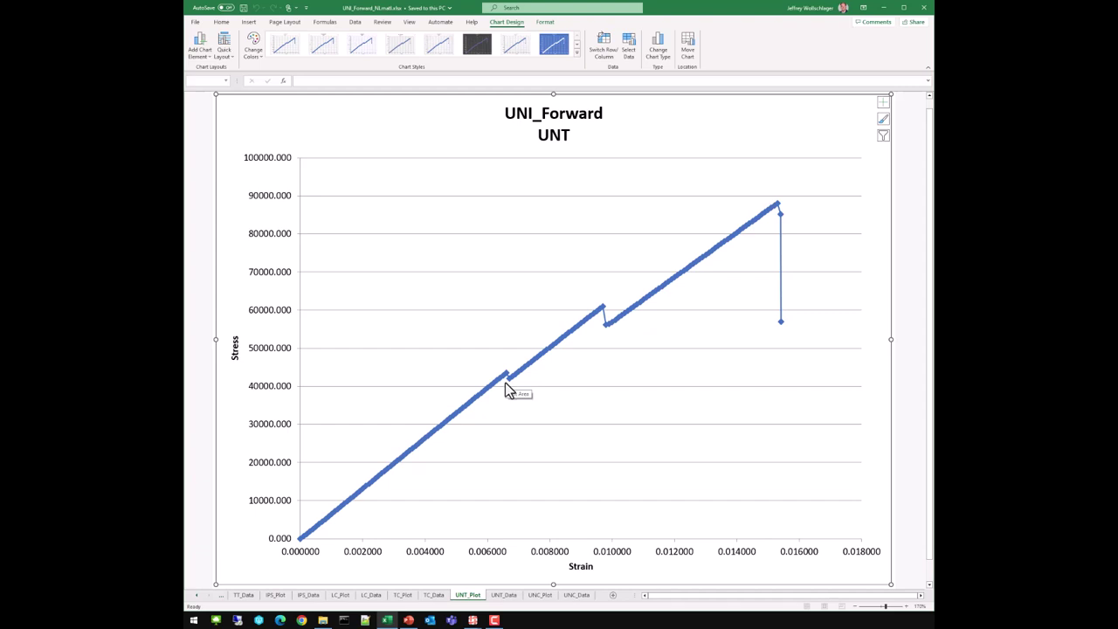
{"action": "mouse_move", "coordinate": [510, 387]}
{"action": "mouse_move", "coordinate": [780, 209]}
{"action": "left_click", "coordinate": [541, 596]}
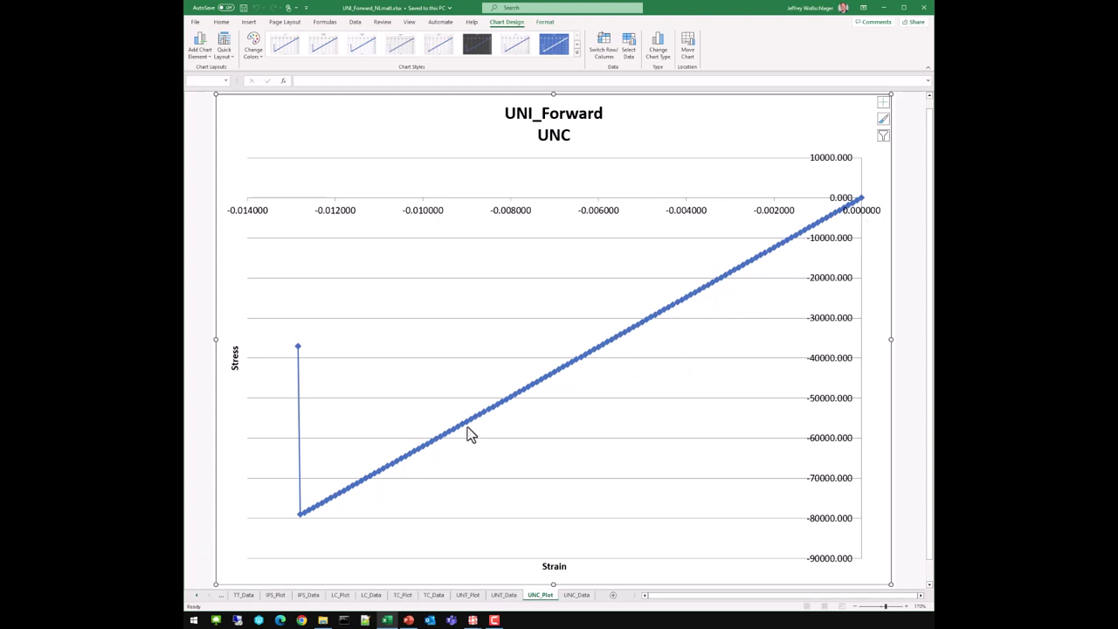
{"action": "mouse_move", "coordinate": [298, 349]}
{"action": "left_click", "coordinate": [923, 7]}
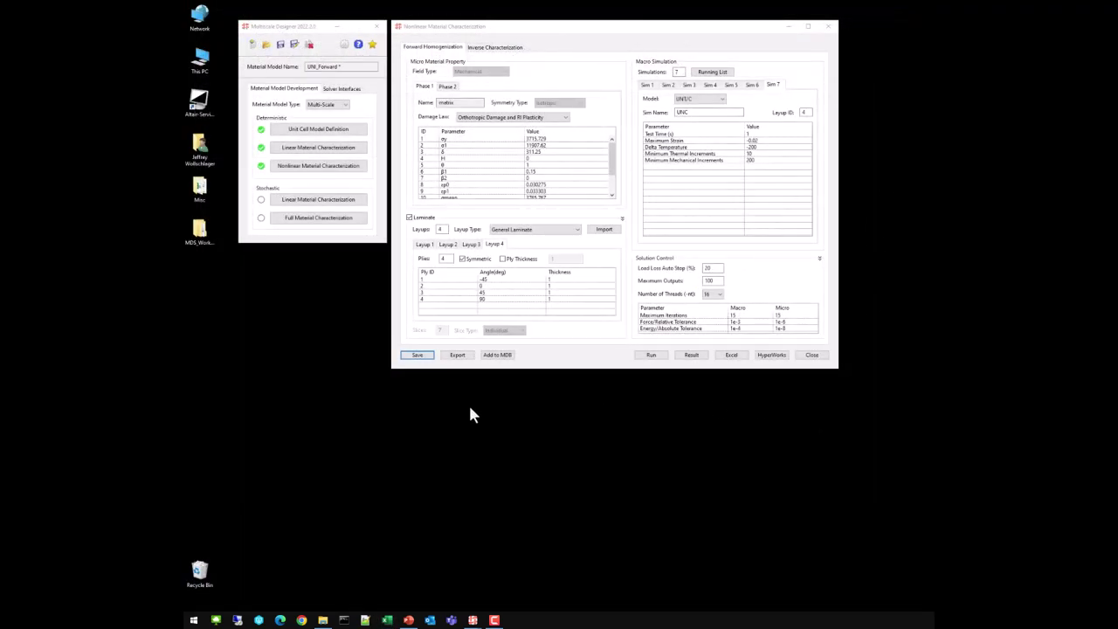
Save and close the nonlinear material characterization, and switch to the PowerPoint presentation at the fundamental material behavior disclaimer slide
{"action": "left_click", "coordinate": [418, 355]}
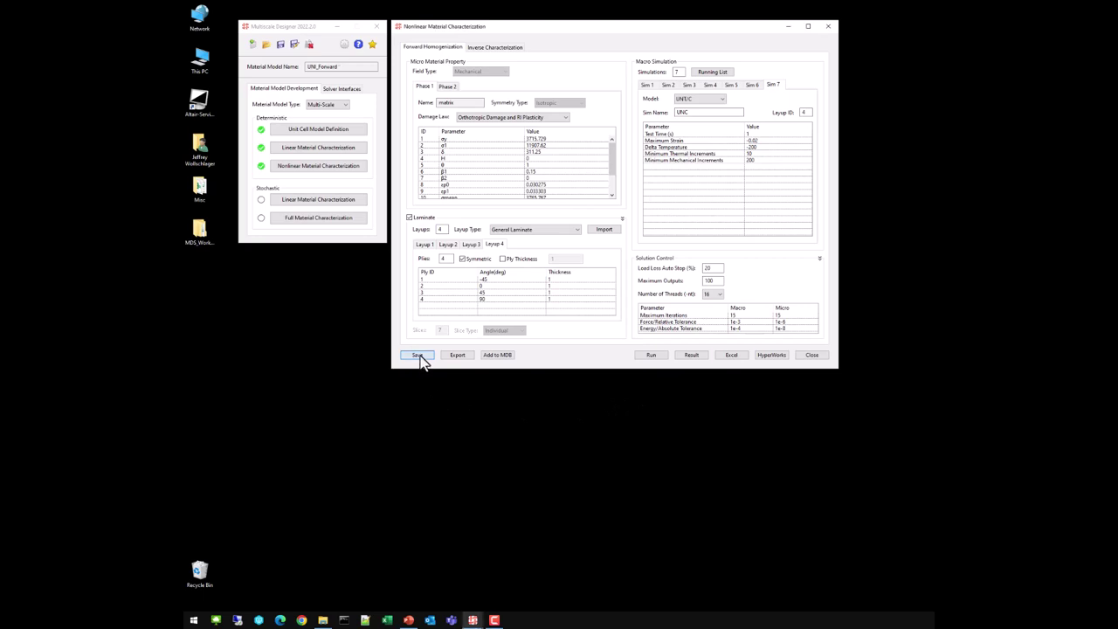
{"action": "left_click", "coordinate": [810, 356]}
{"action": "left_click", "coordinate": [408, 620]}
{"action": "scroll", "coordinate": [590, 441], "scroll_direction": "down", "scroll_amount": 1}
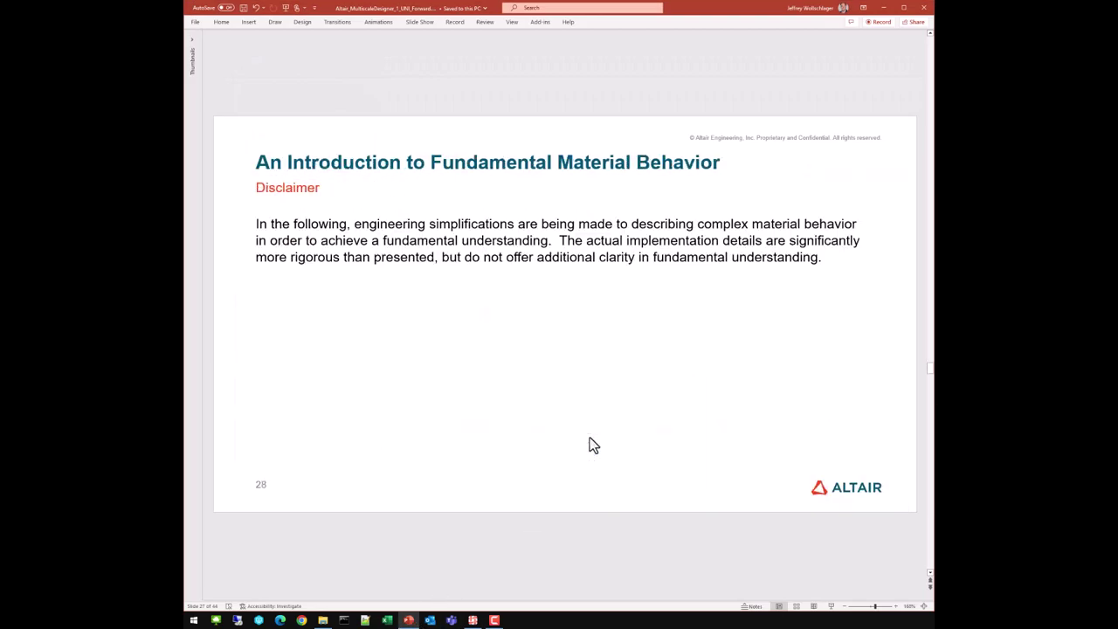